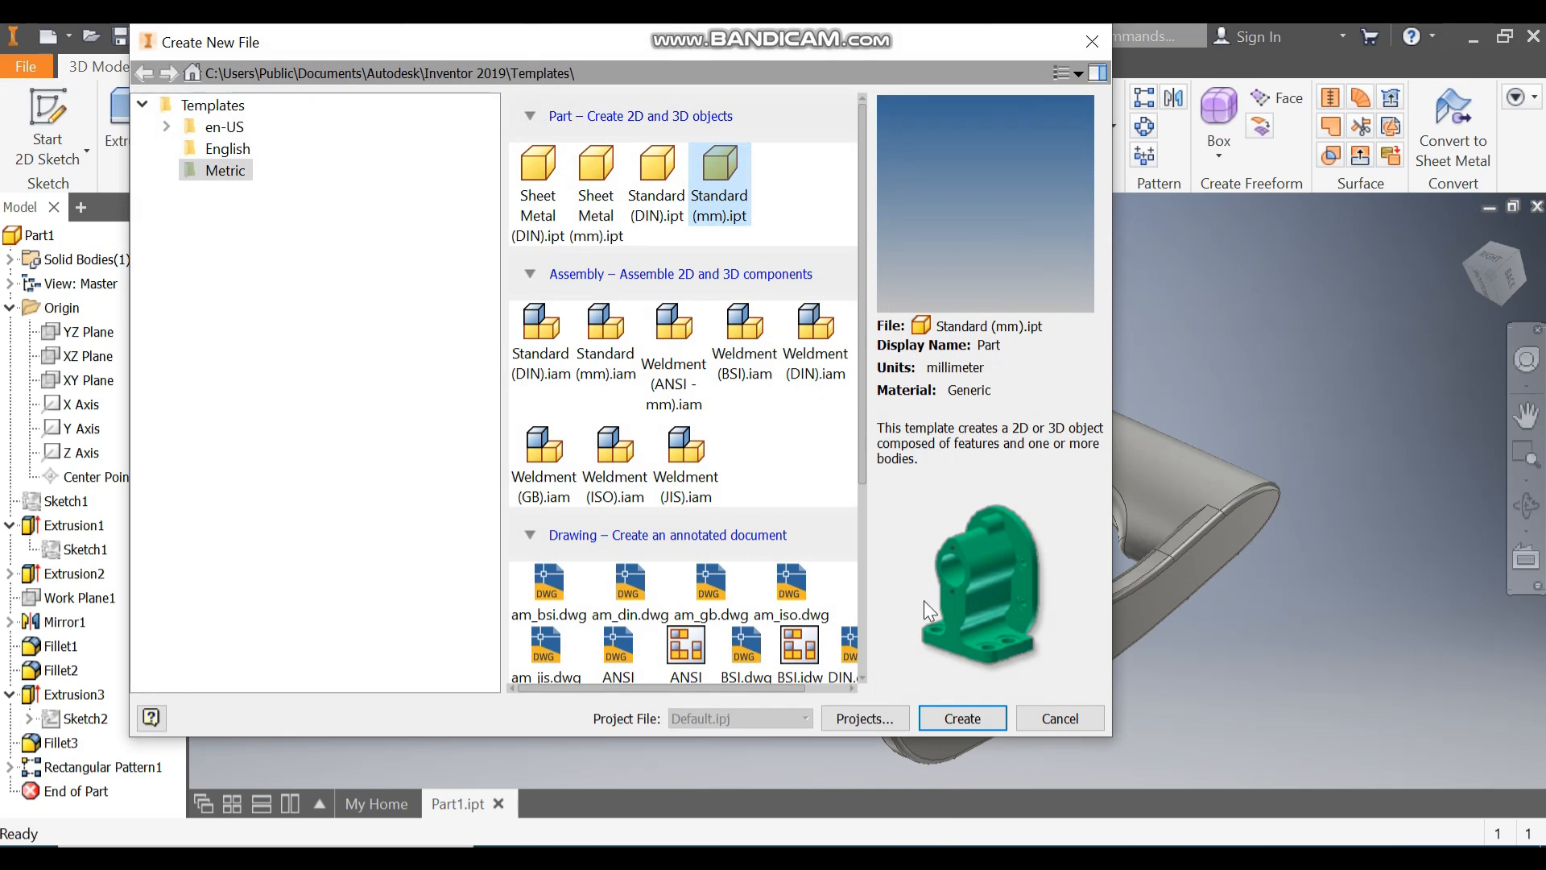
Step: Create a new part from the Standard (mm).ipt template and start a 2D sketch on the XY plane
left_click(967, 718)
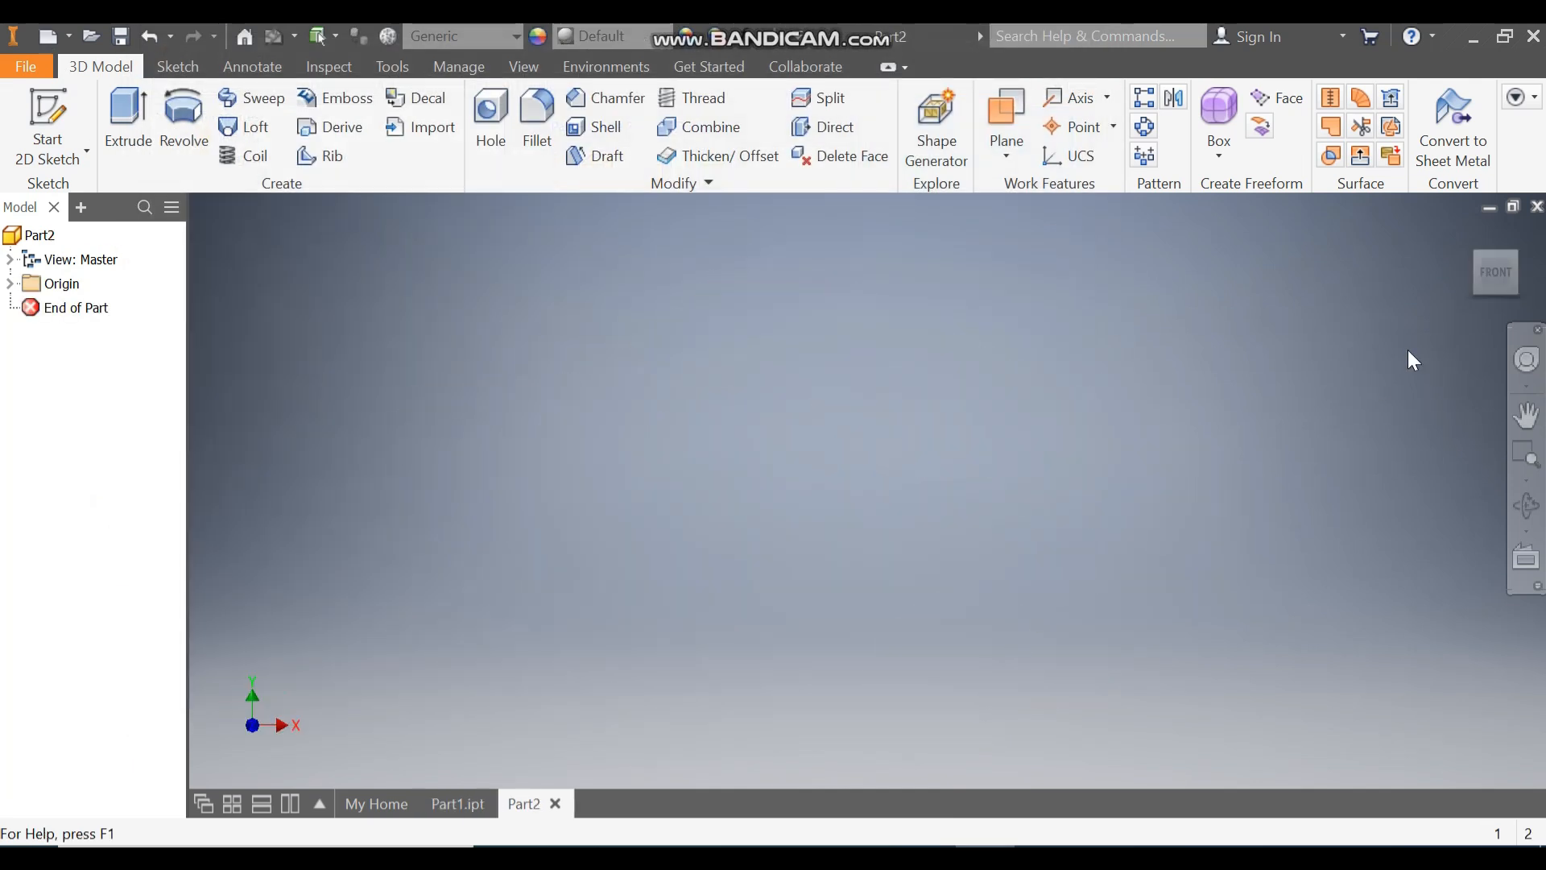
left_click(48, 109)
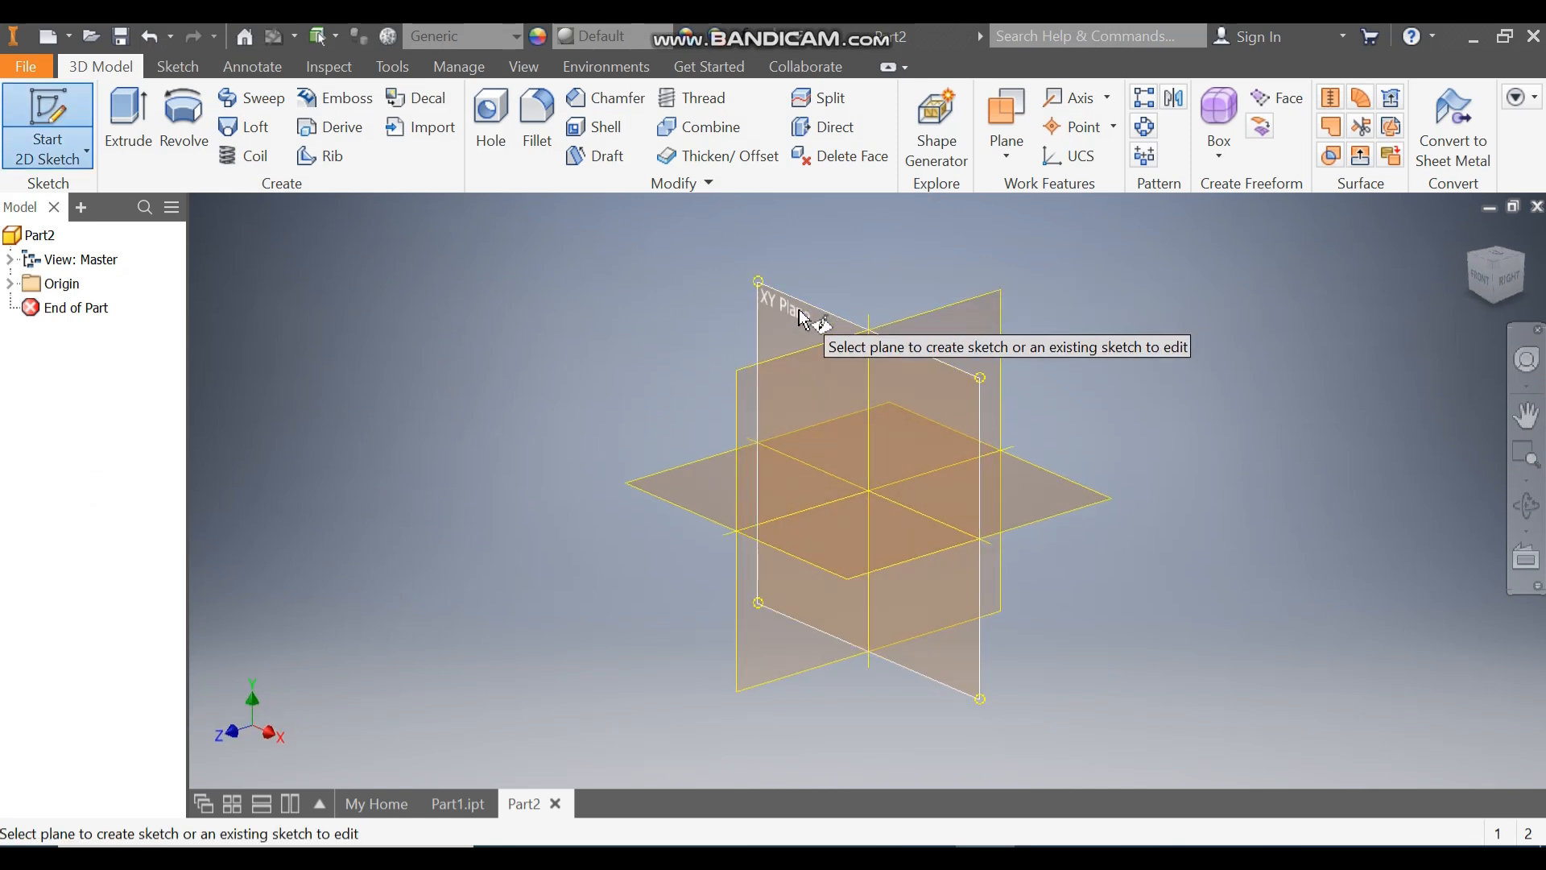
left_click(803, 316)
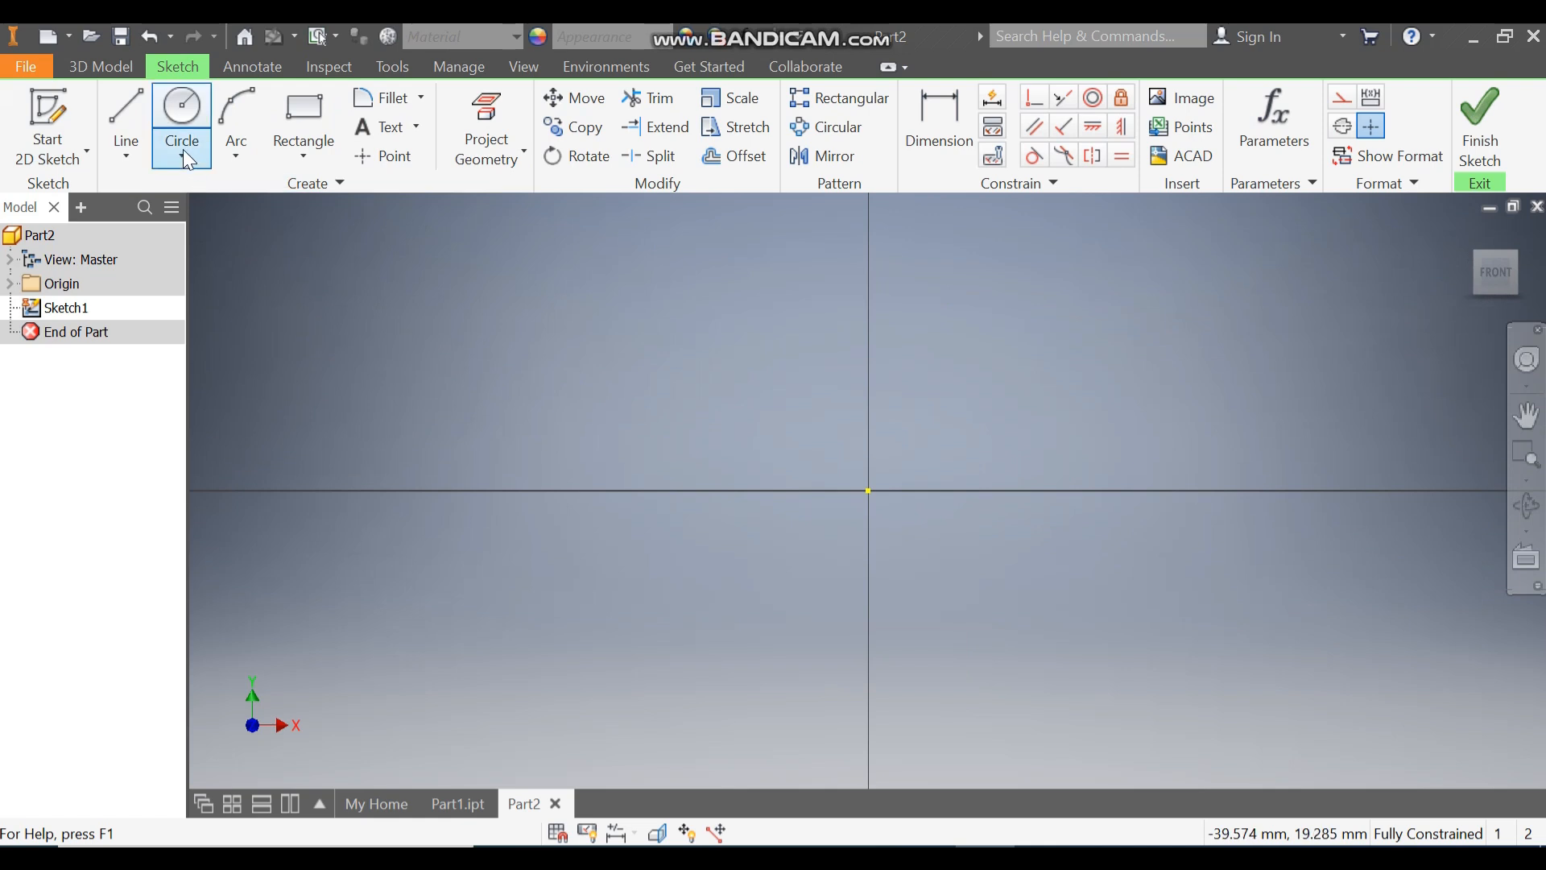
Step: Sketch two concentric circles centred on the origin, with diameters of 14 mm and 28.5 mm
left_click(183, 114)
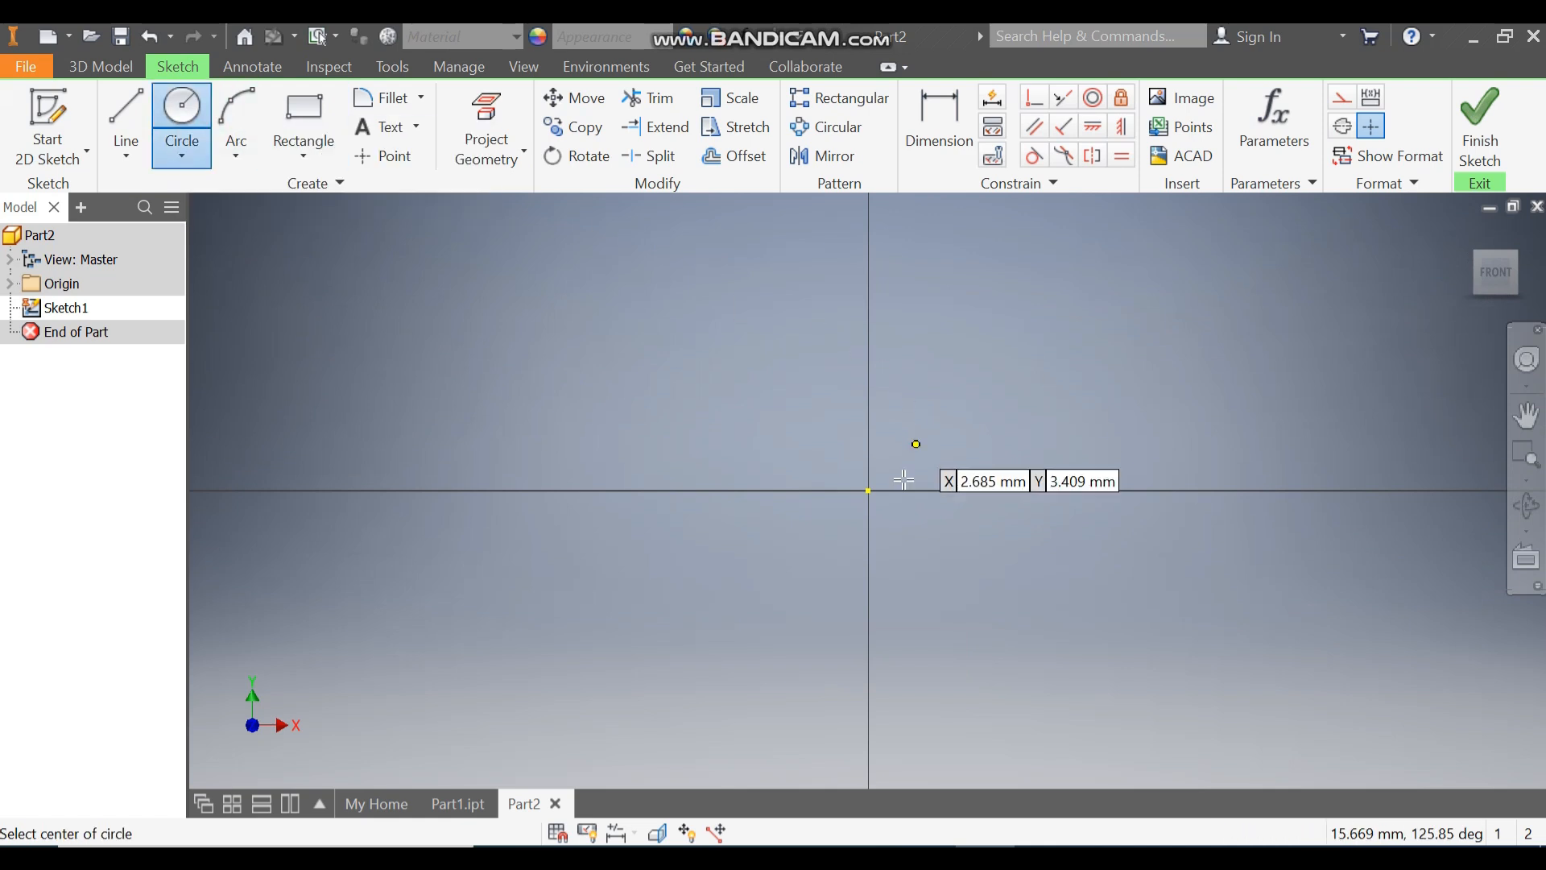
left_click(870, 491)
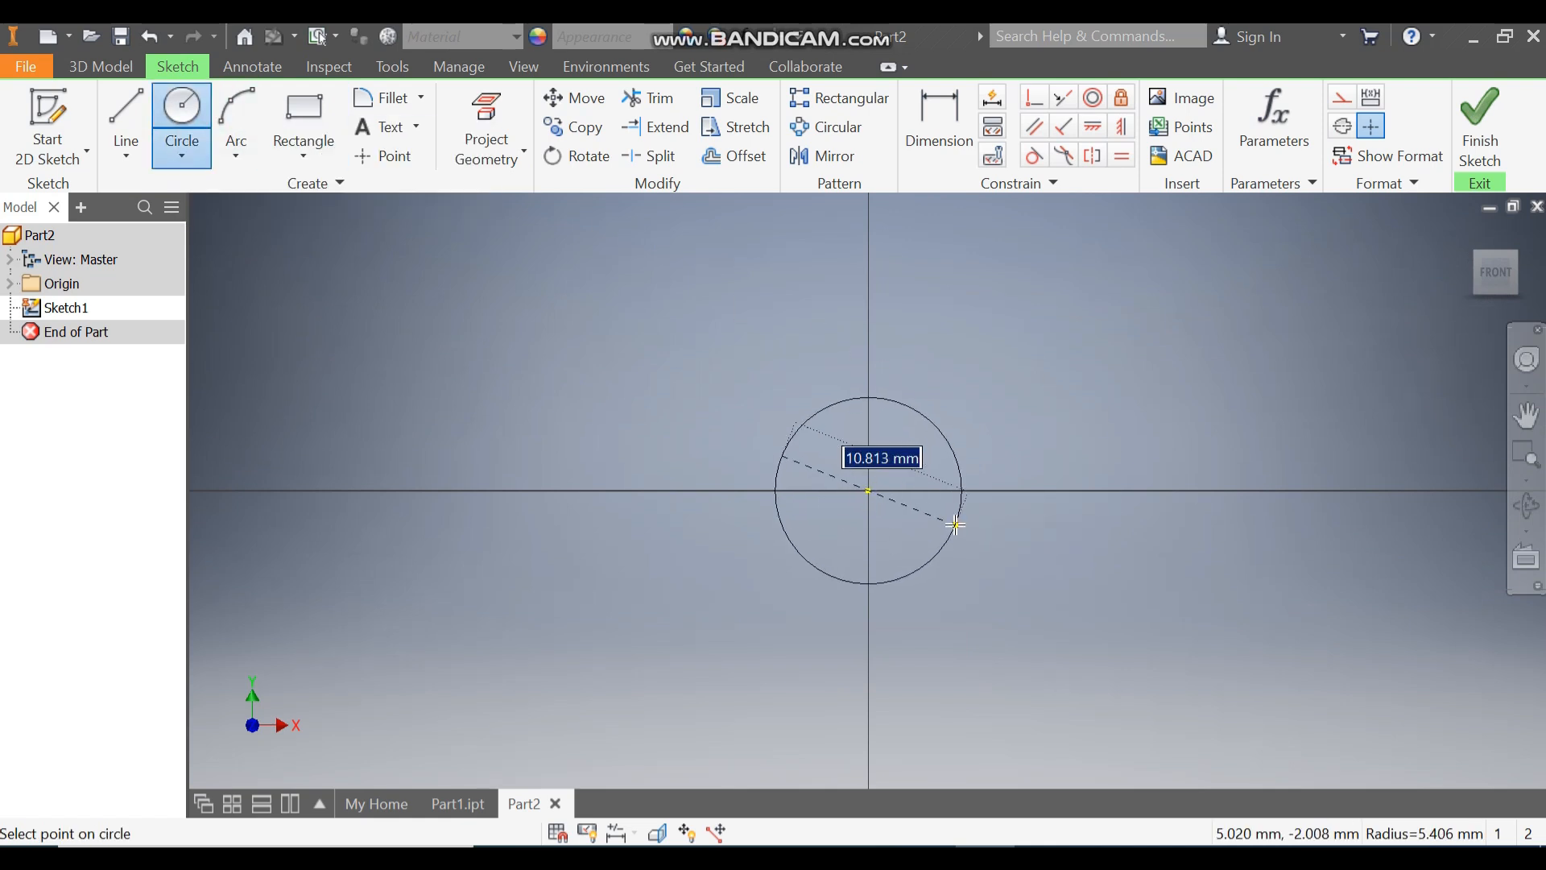
type("14")
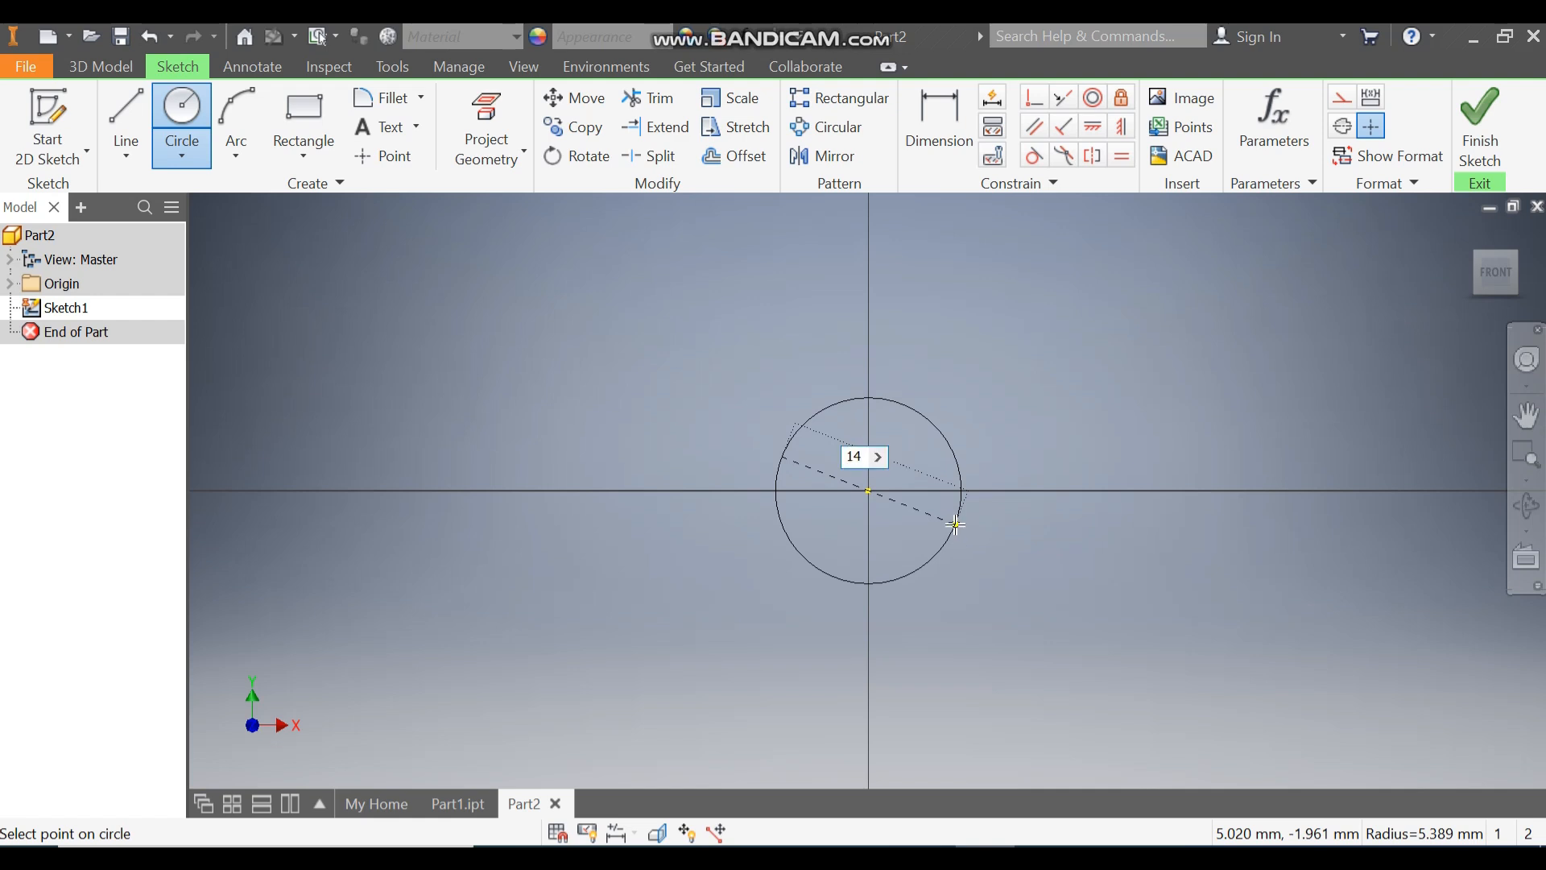
key("Return")
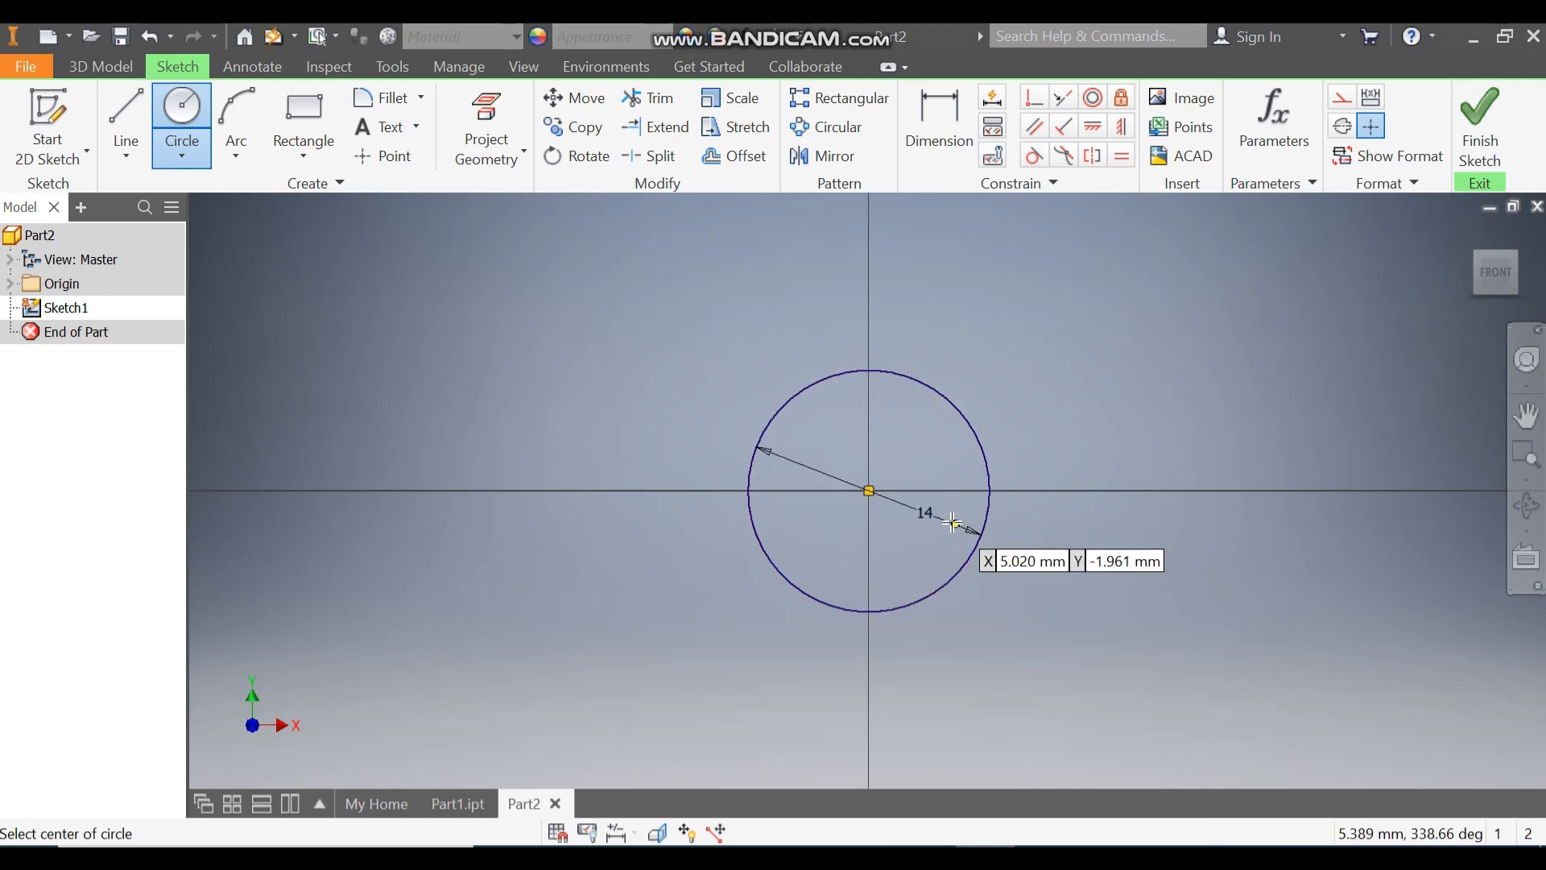
left_click(870, 491)
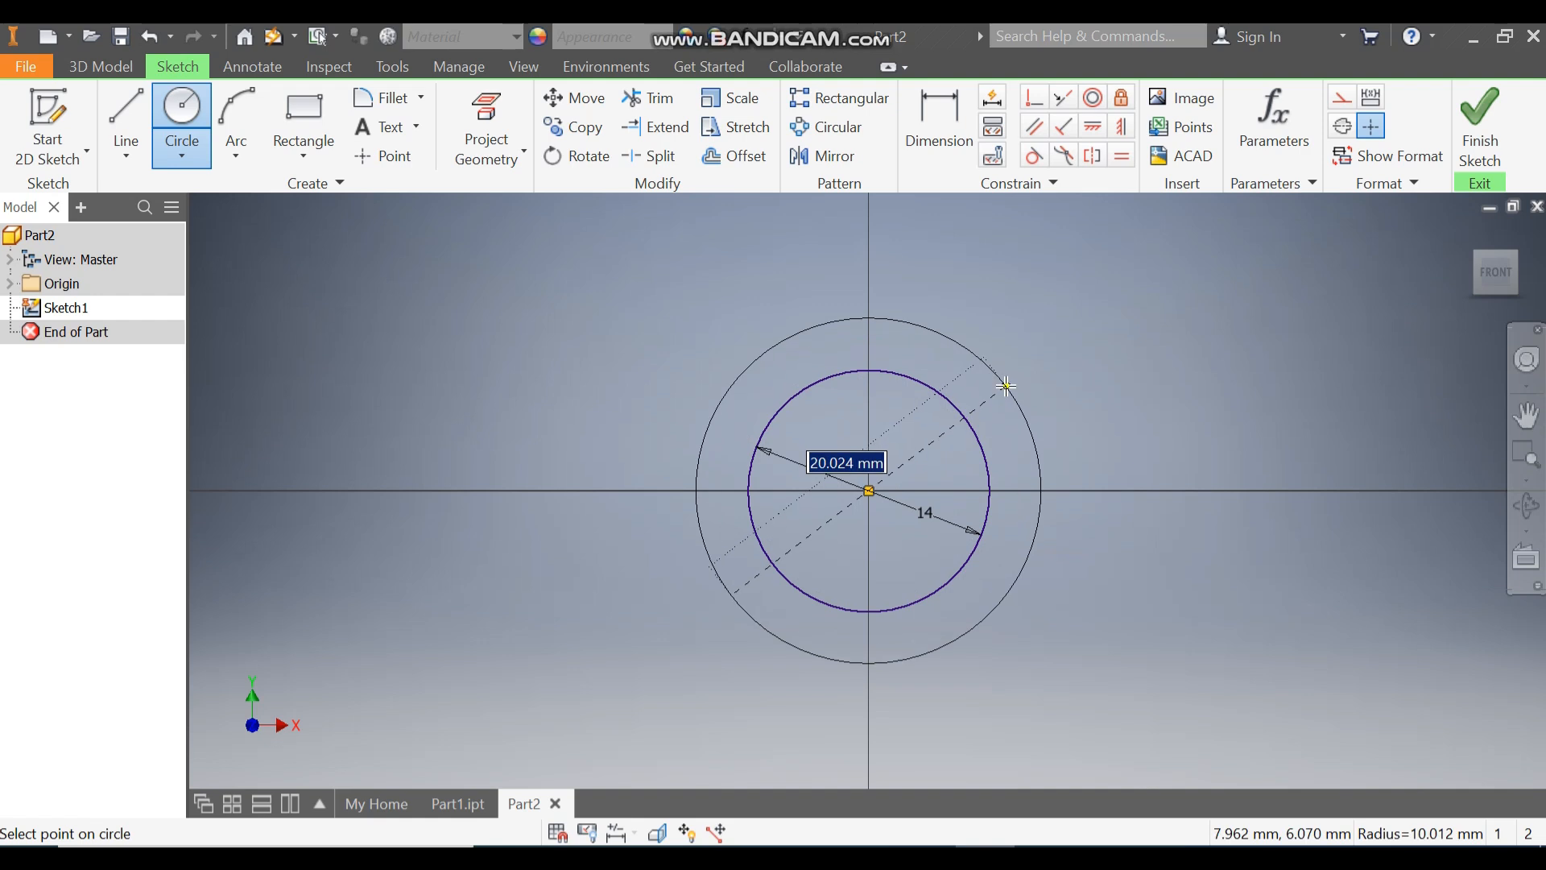
type("28")
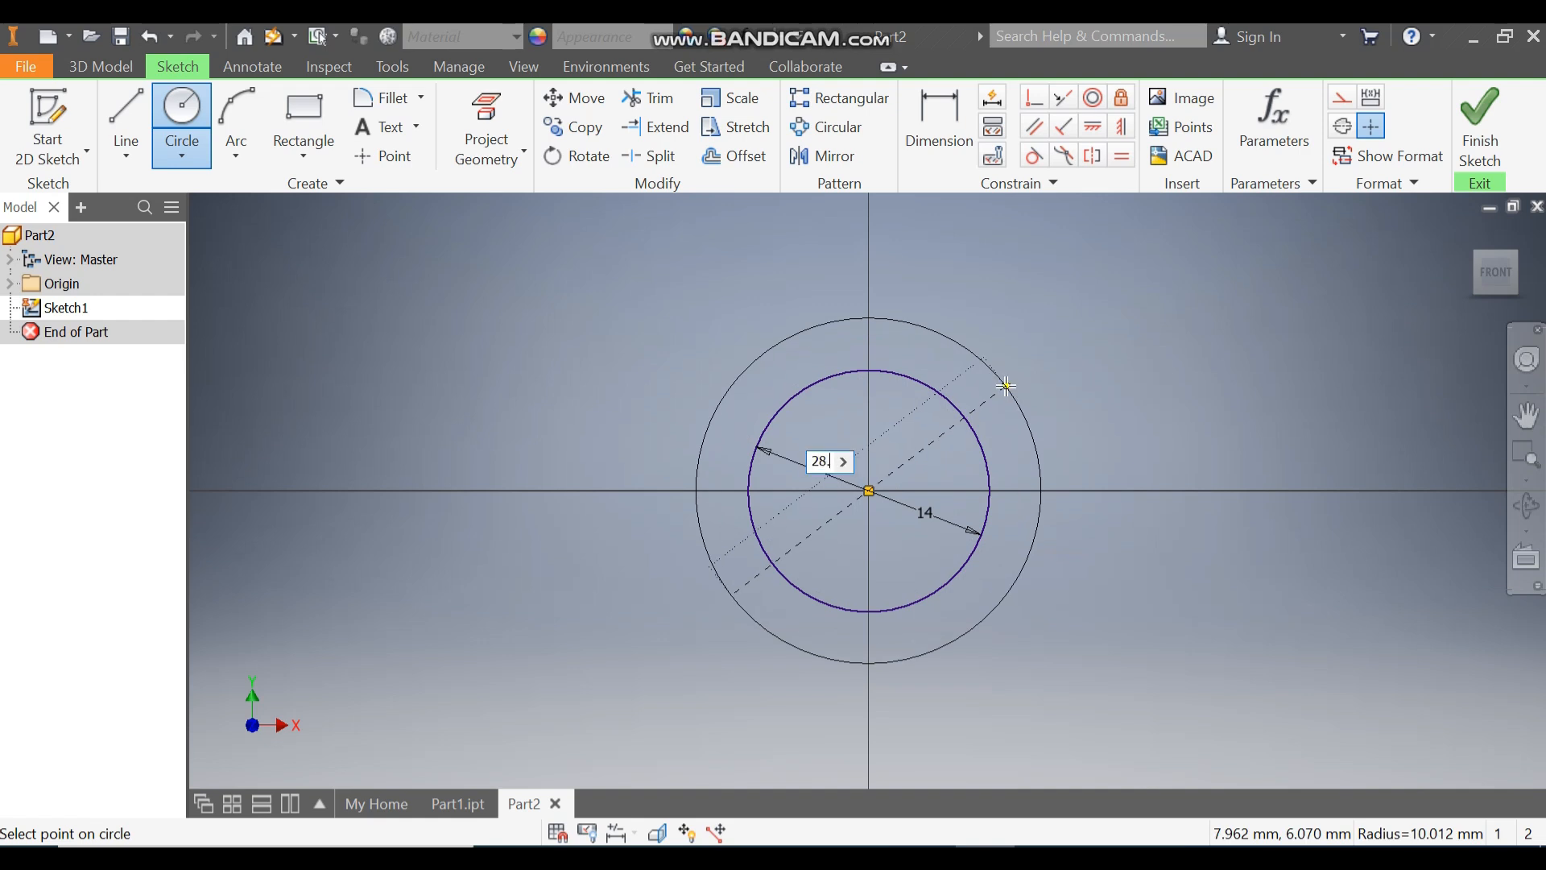
key("Return")
Step: Sketch a vertical ellipse above and to the left of the circles, with semi-axes about 10.9 mm and 5.6 mm
scroll(1035, 438, "down", 3)
middle_click_drag(1040, 453, 1072, 557)
scroll(1065, 550, "down", 3)
middle_click_drag(1020, 497, 928, 529)
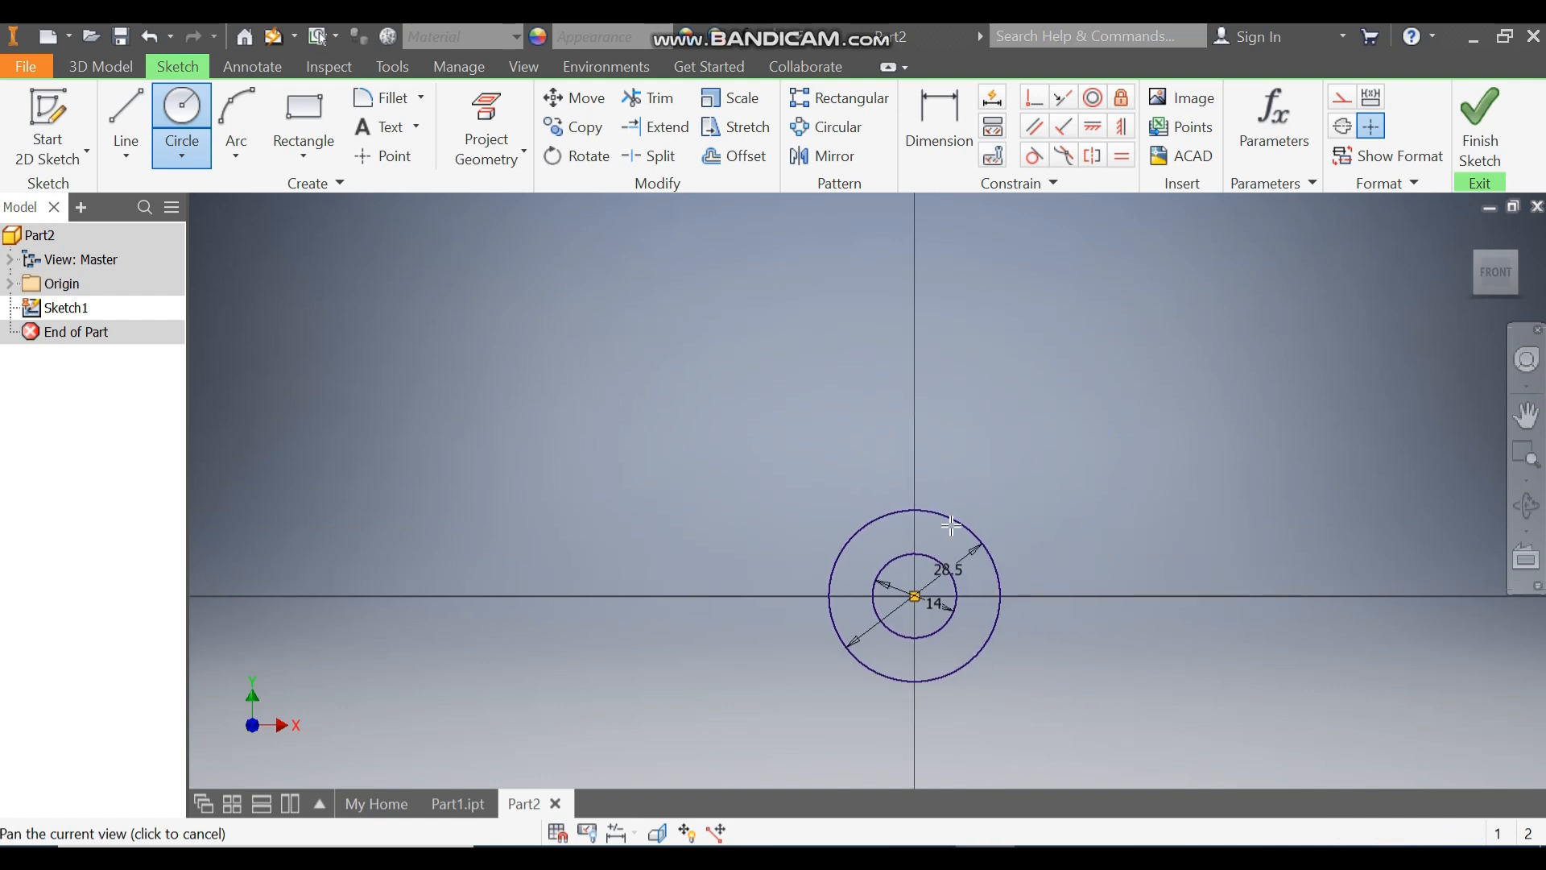
left_click(177, 149)
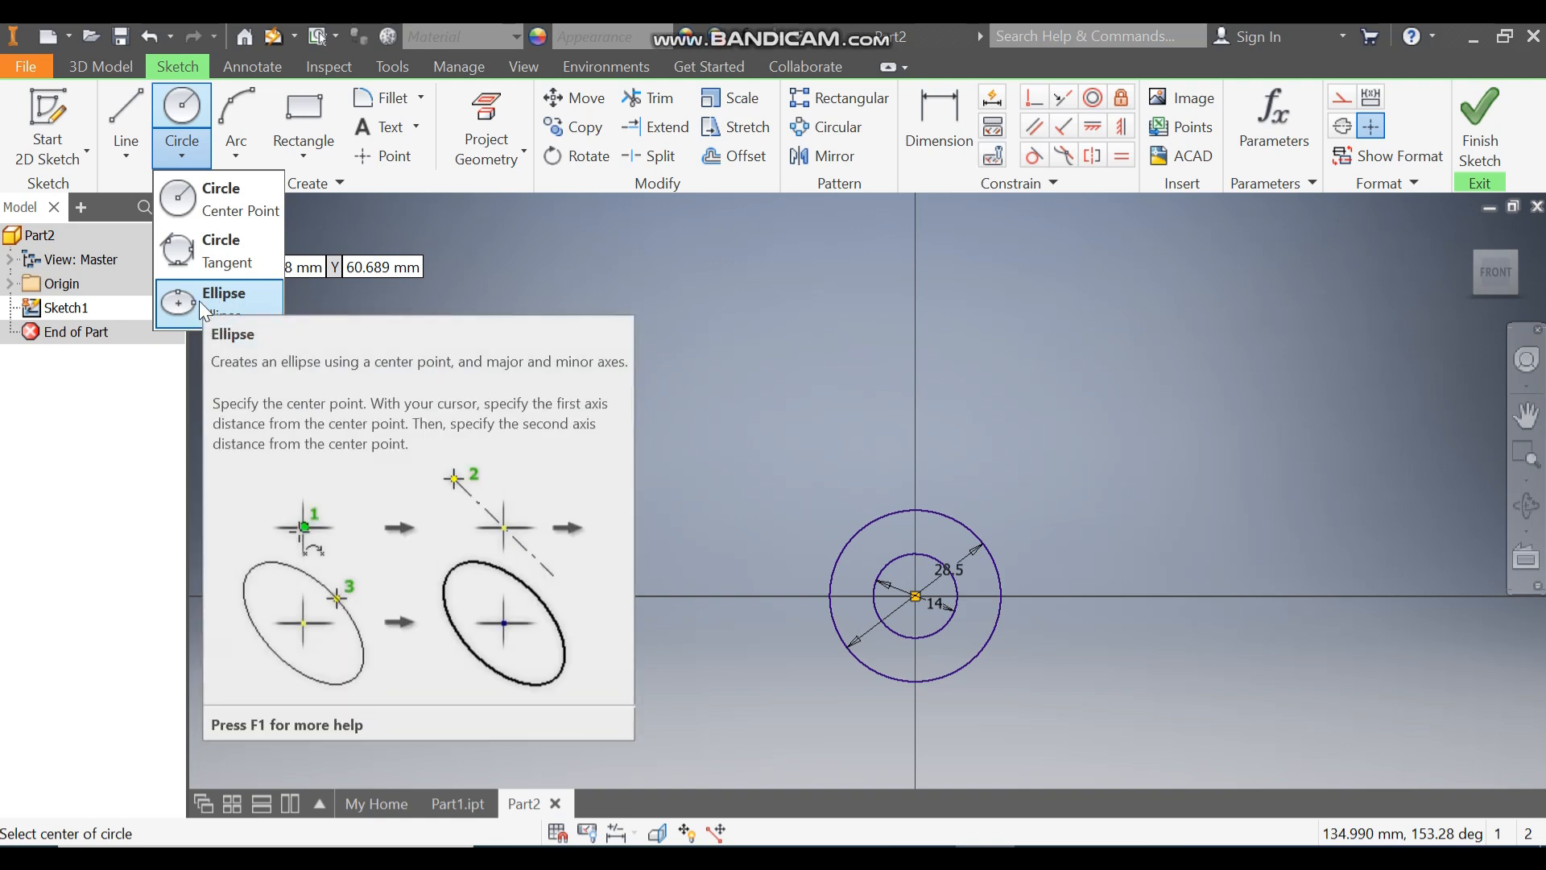
left_click(200, 301)
left_click(632, 264)
left_click(631, 299)
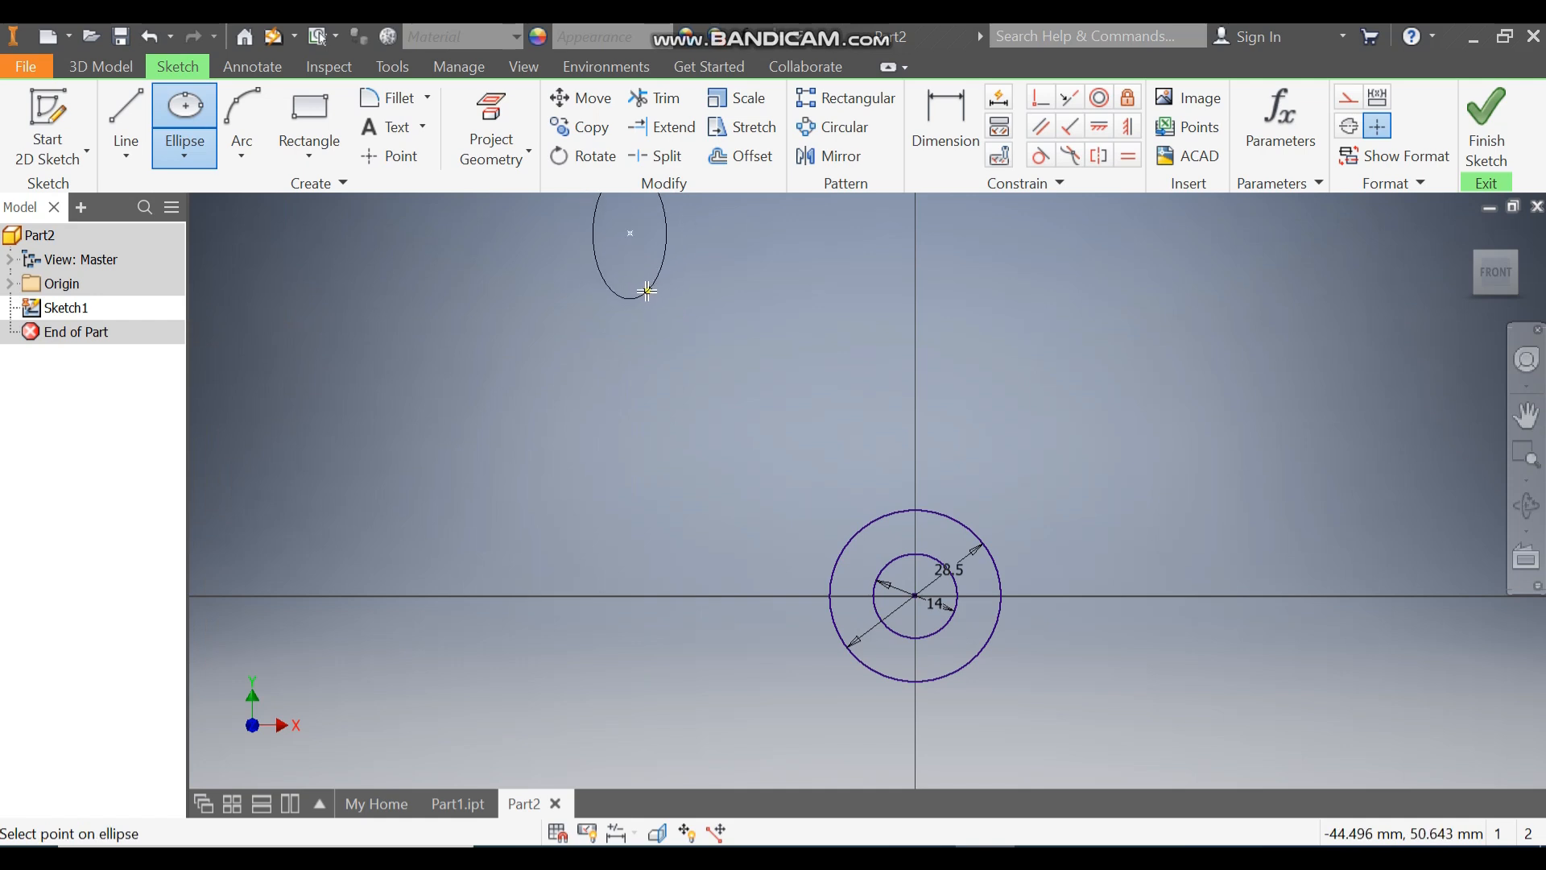
left_click(647, 292)
Step: Dimension the ellipse's vertical semi-axis at 12.5 mm
middle_click_drag(725, 261, 718, 401)
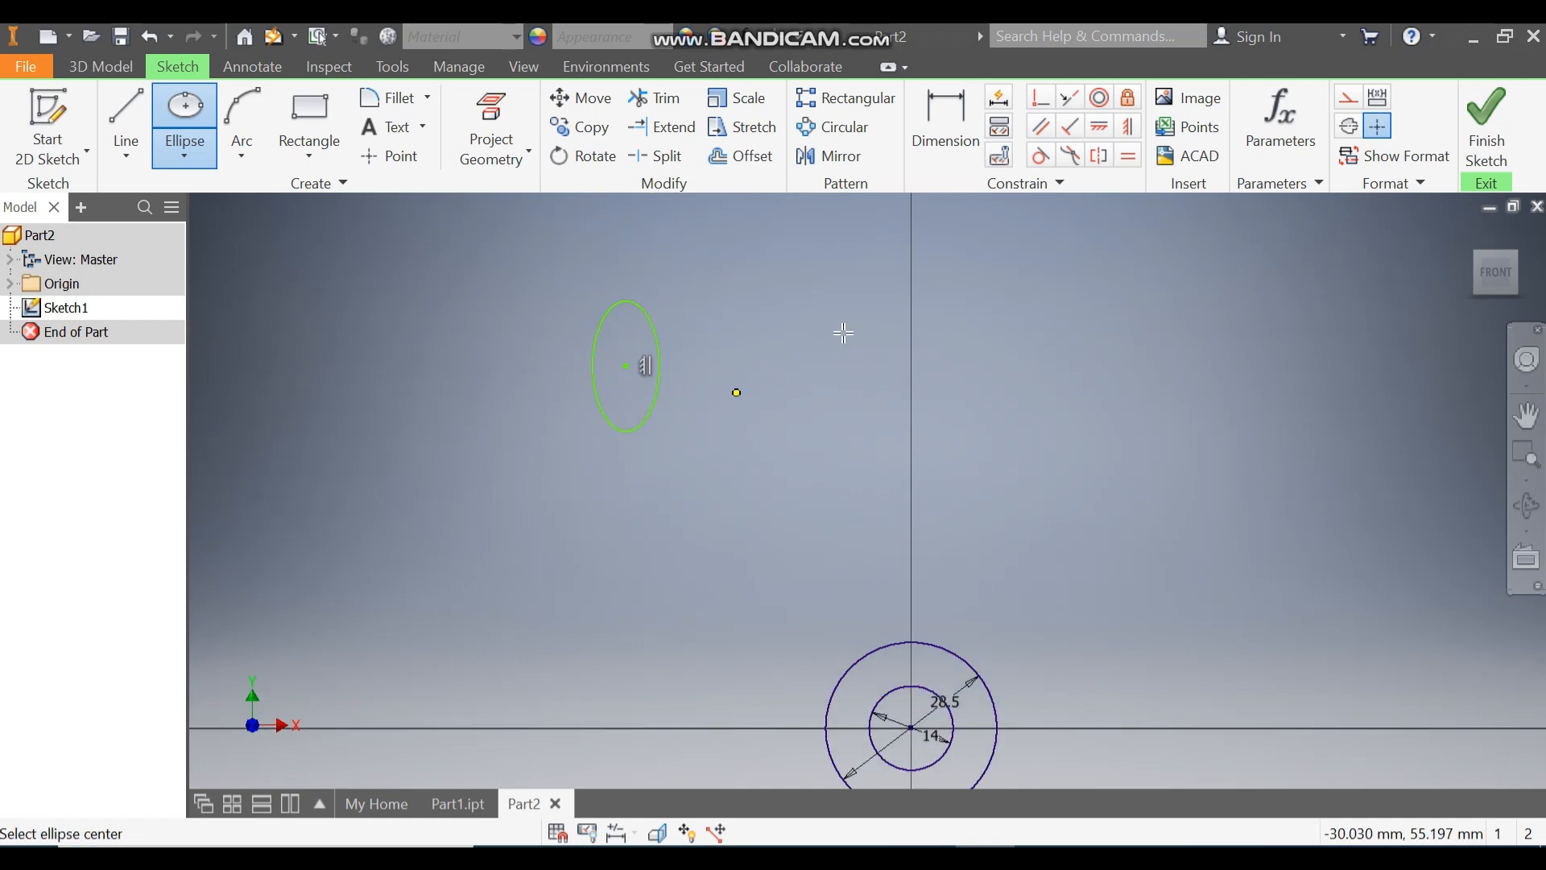
left_click(955, 127)
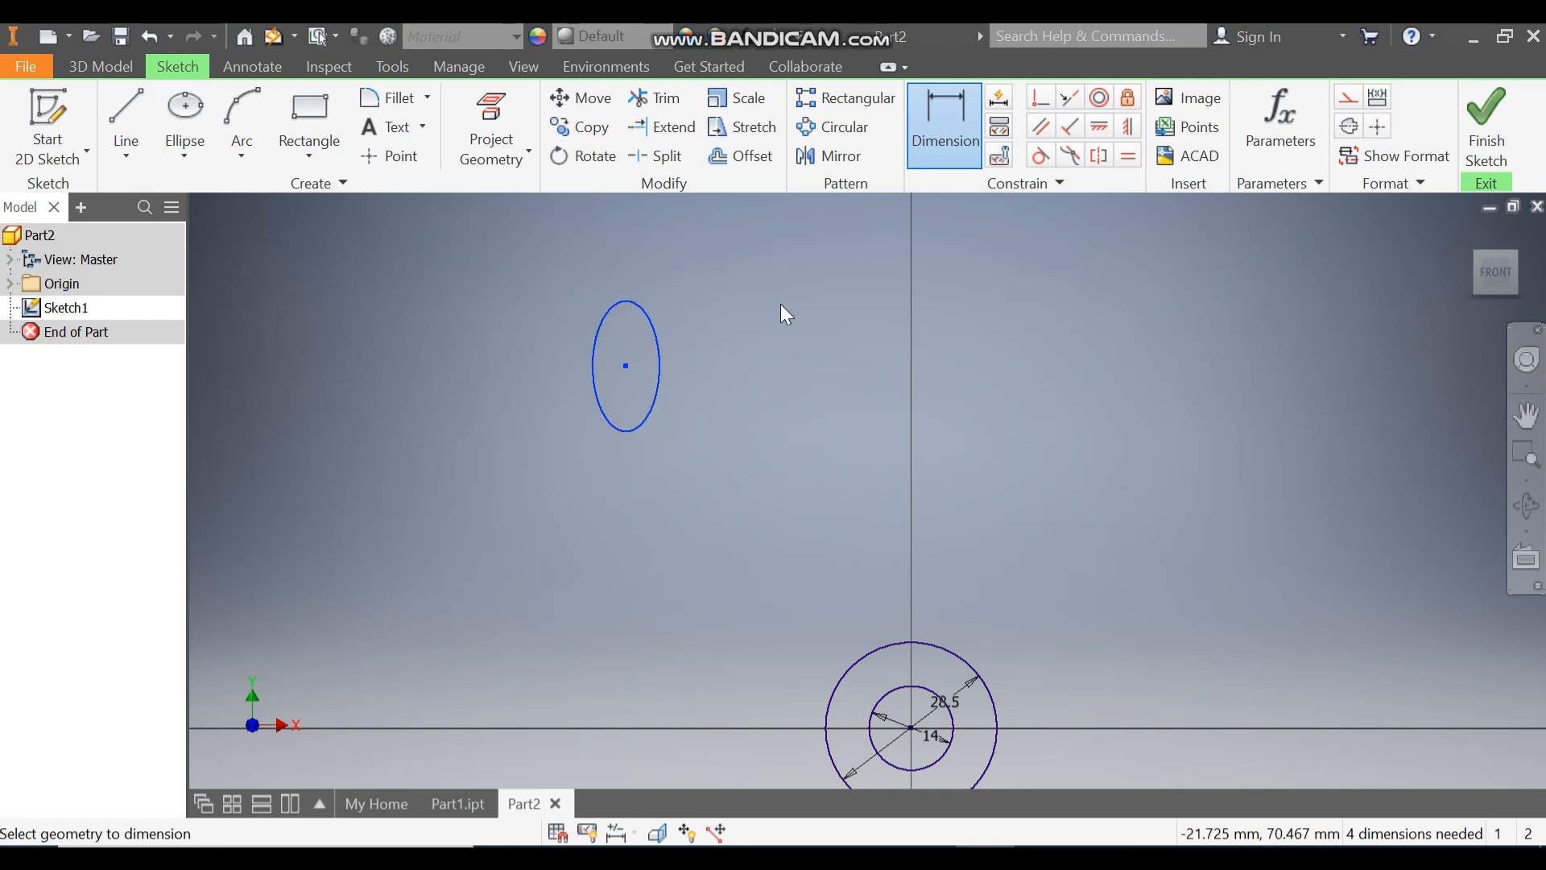
key("Escape")
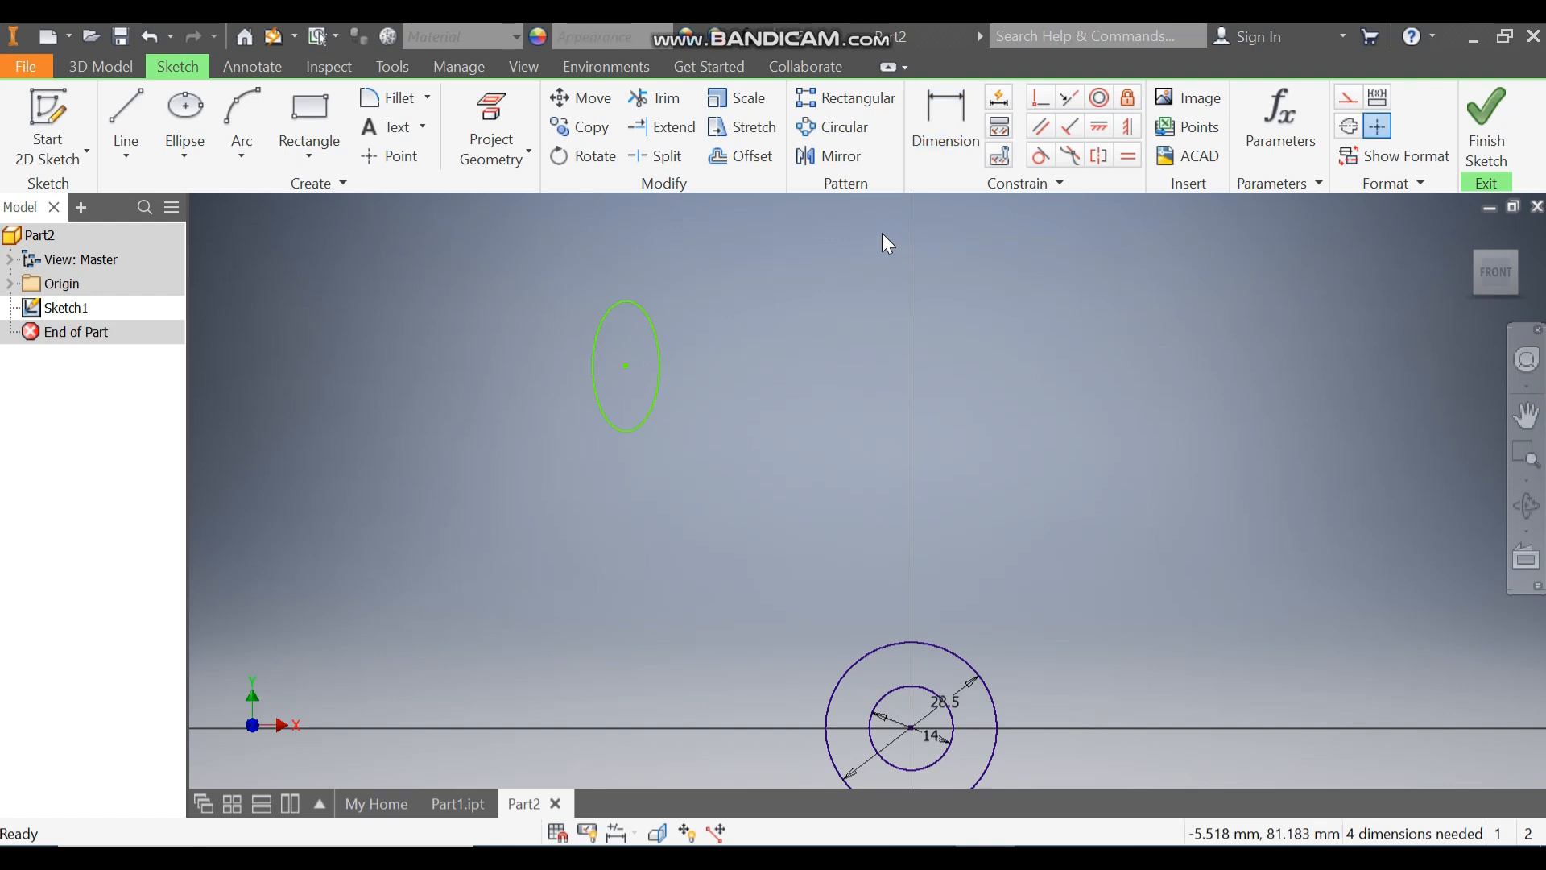
key("d")
left_click(593, 355)
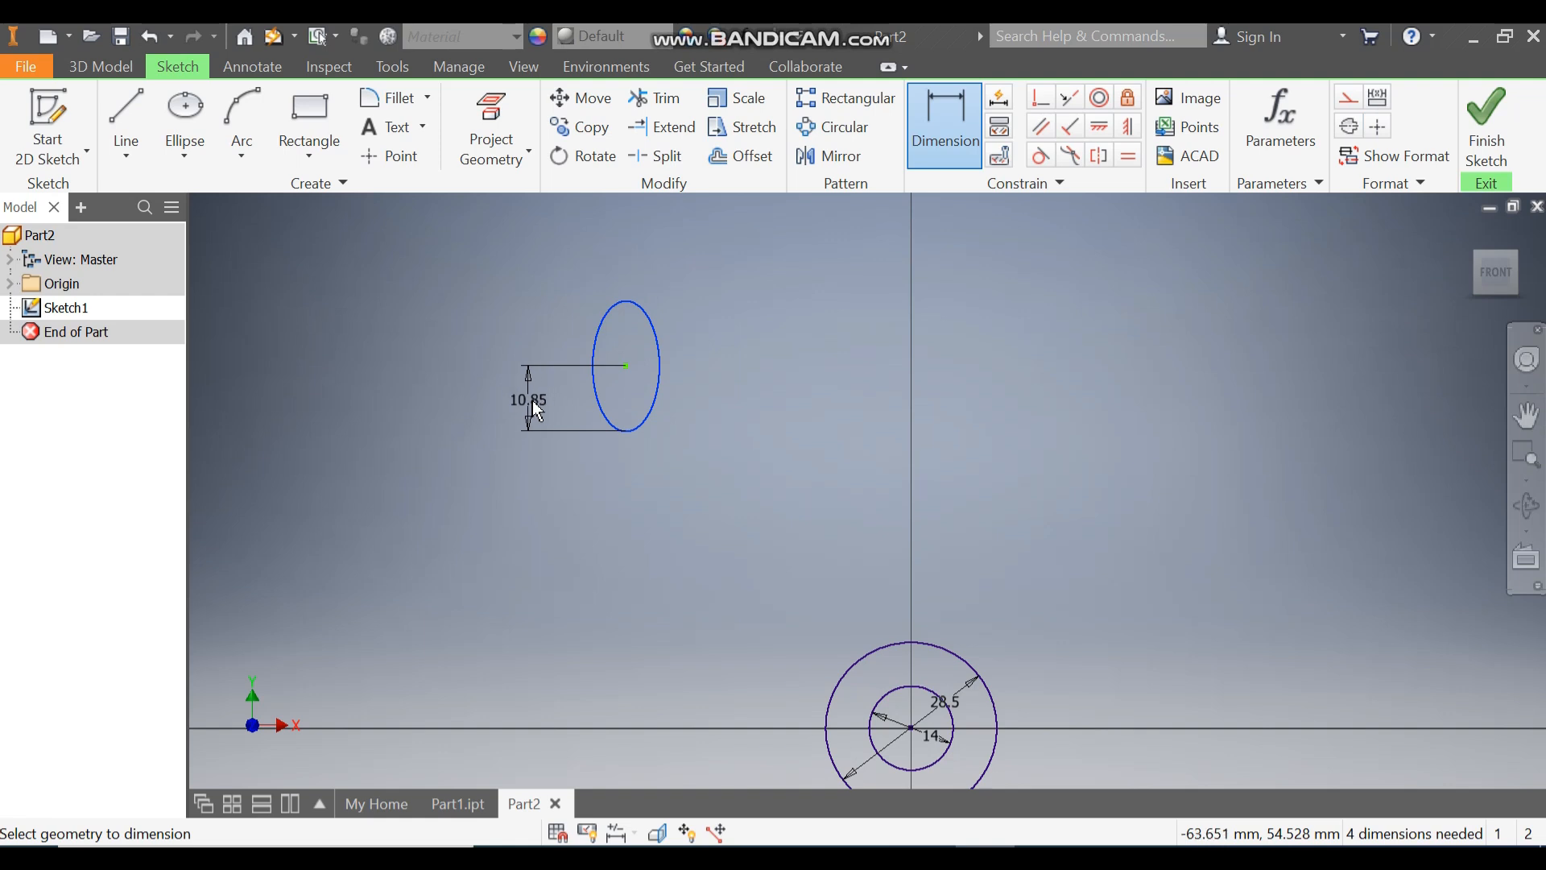
left_click(534, 399)
type("12.5")
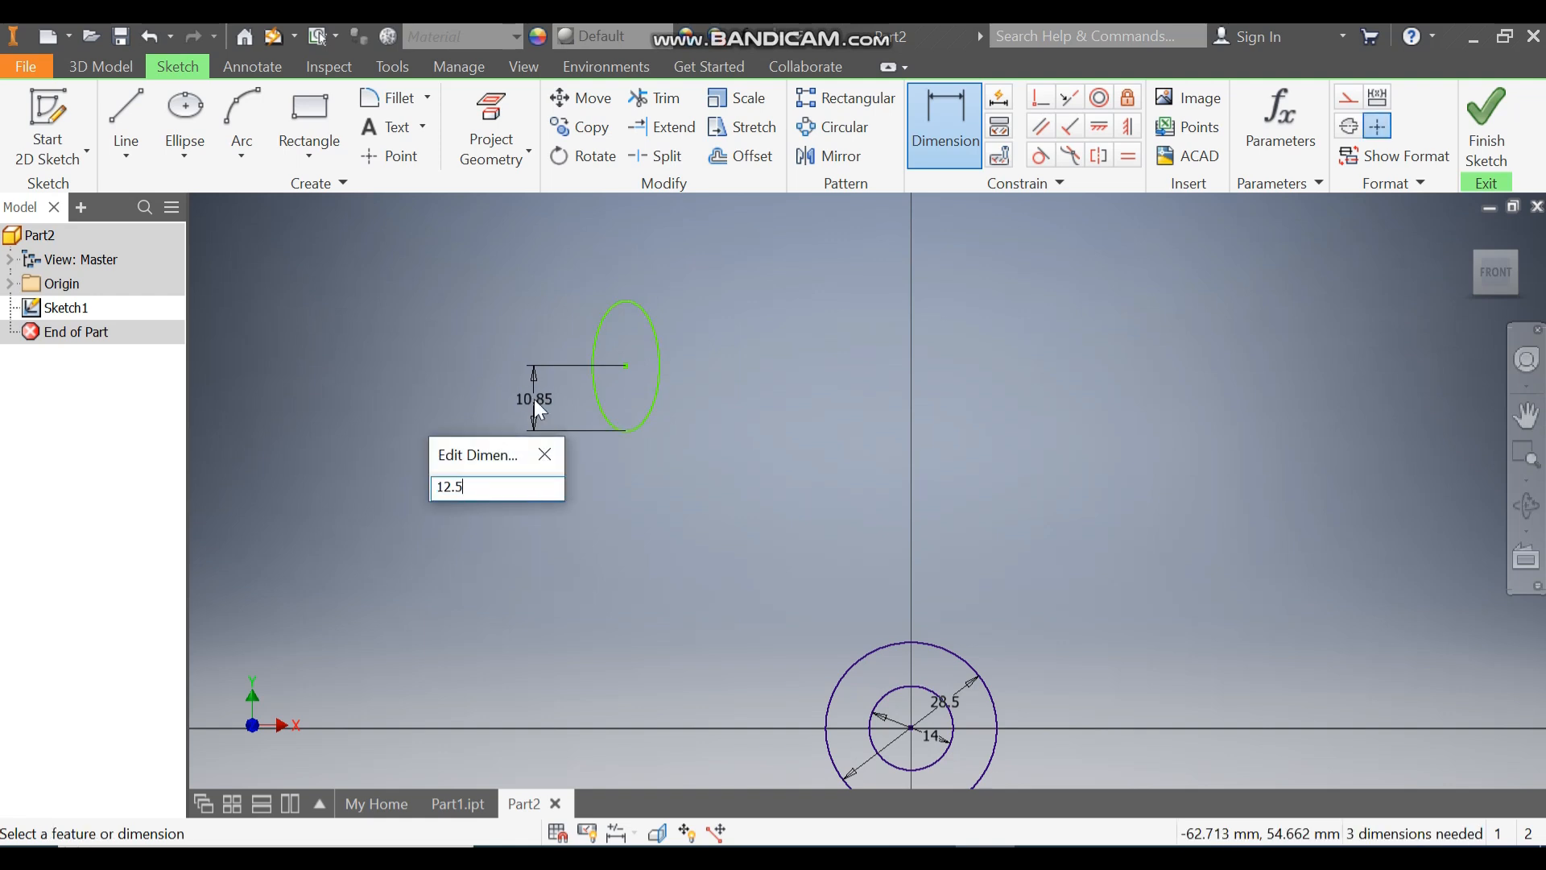
key("Return")
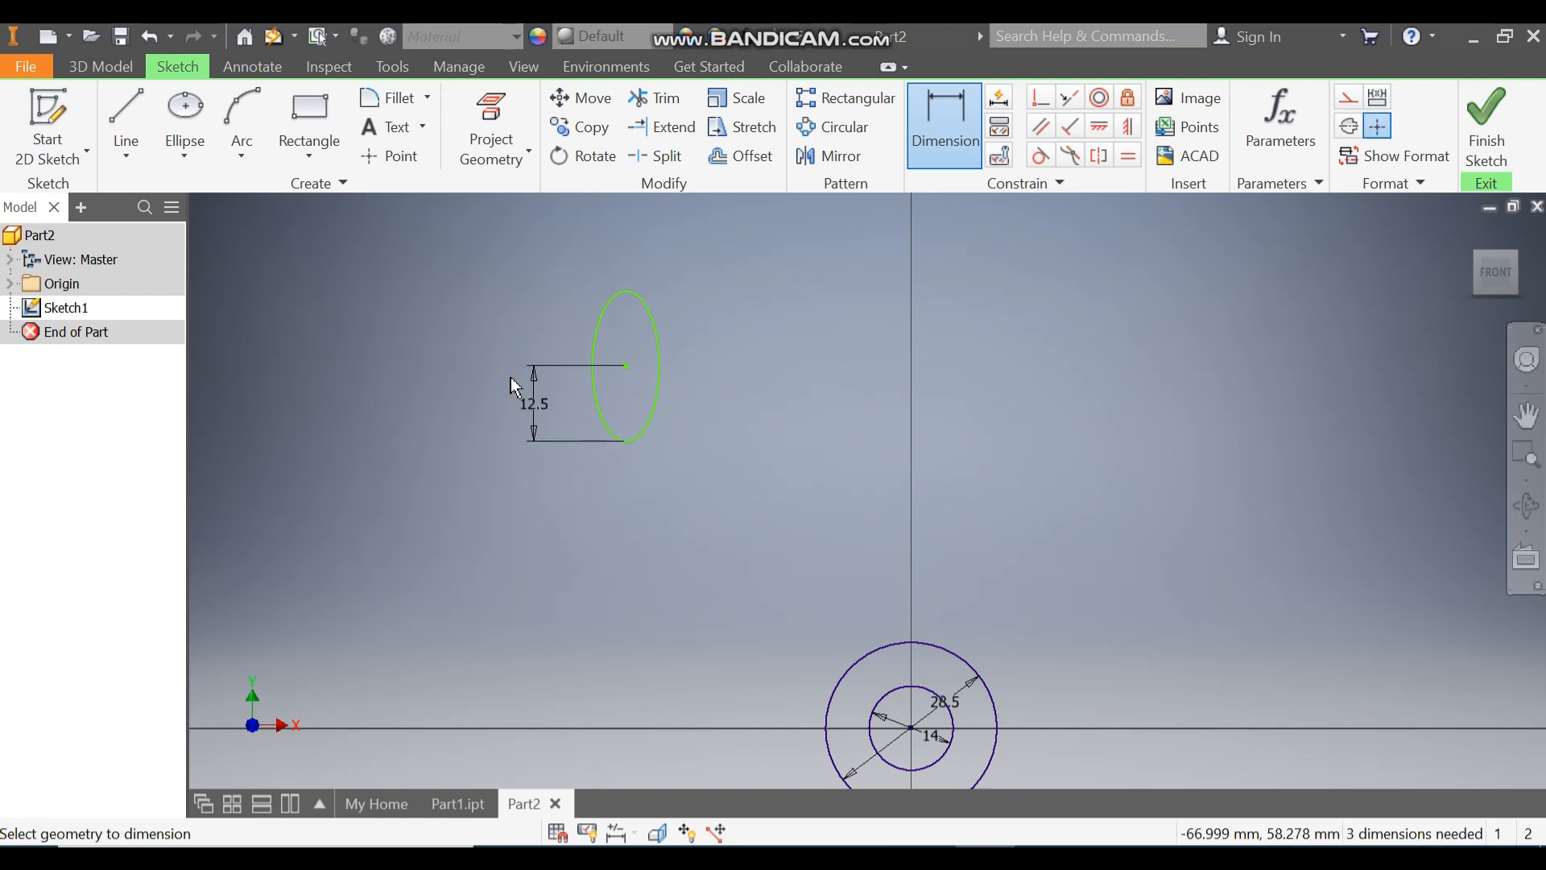
Step: Dimension the ellipse's horizontal semi-axis at 5 mm
left_click(604, 422)
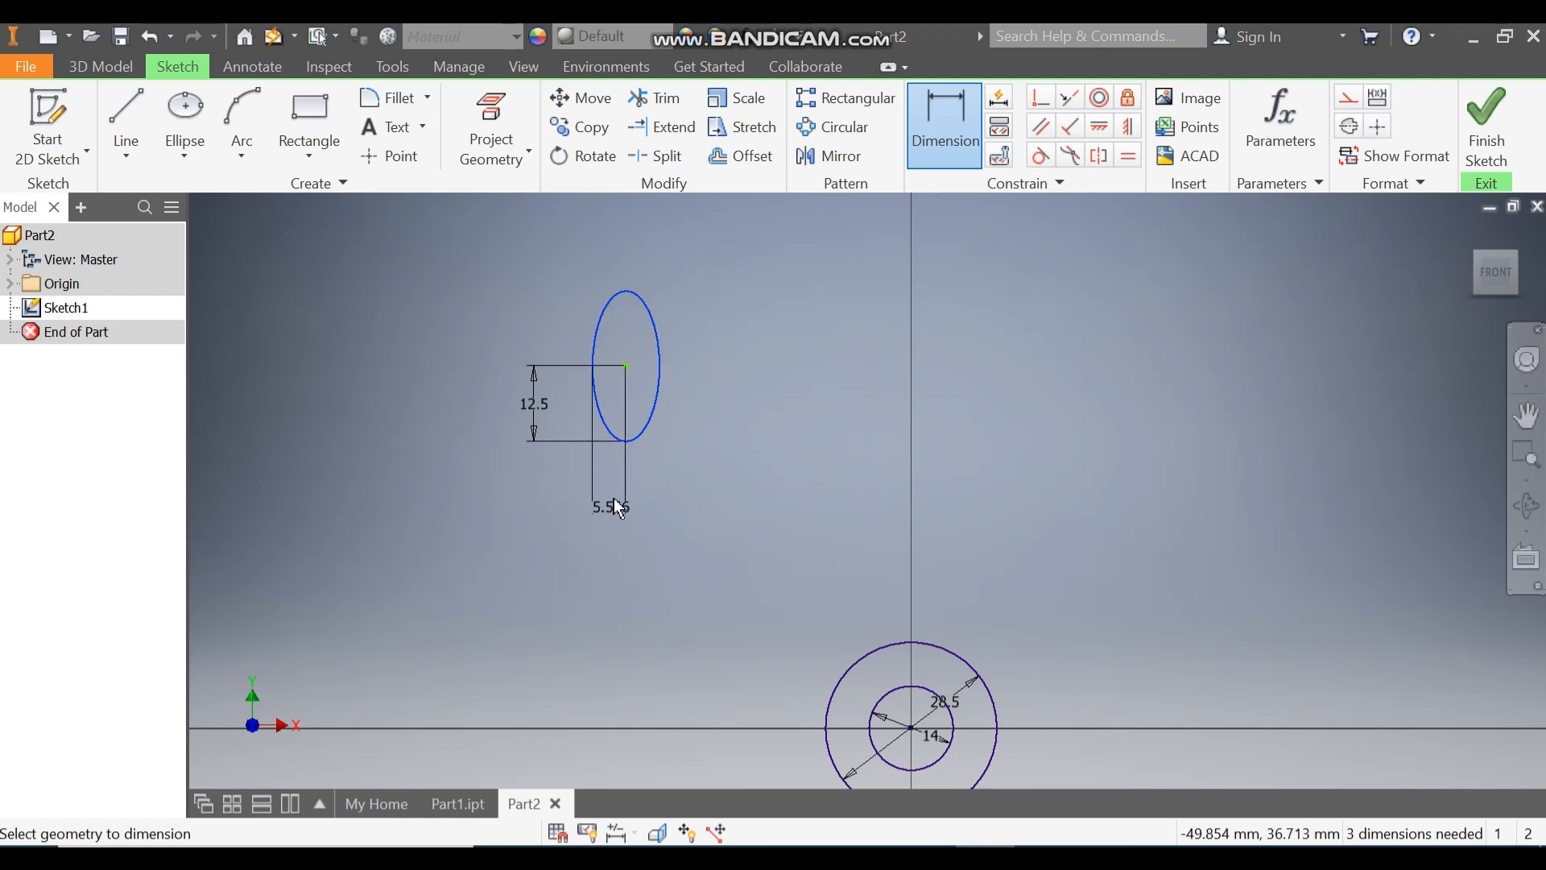
left_click(613, 489)
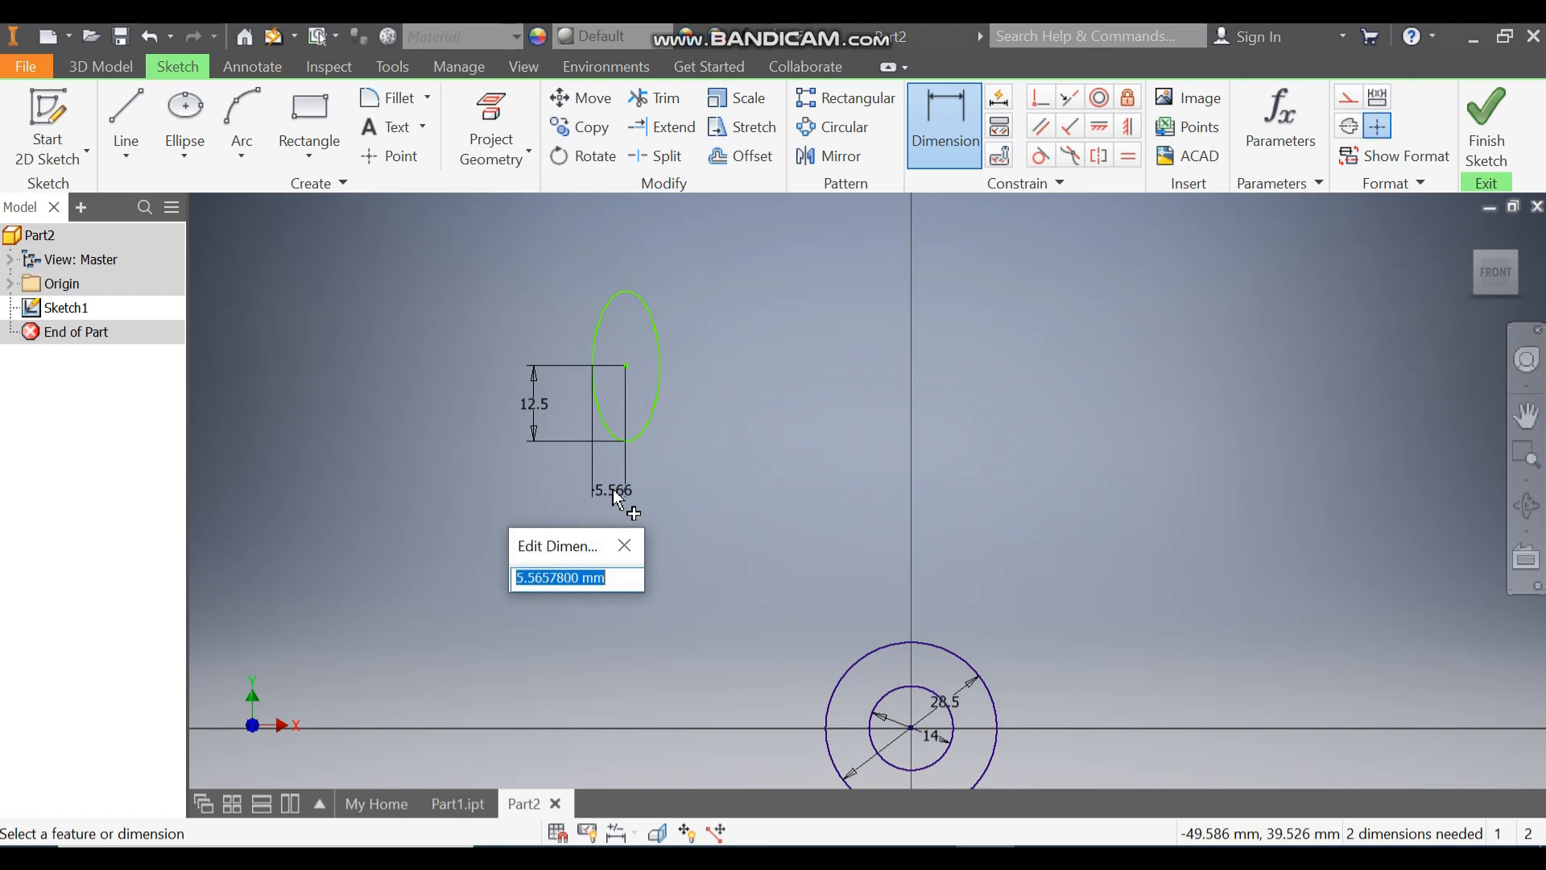
type("5")
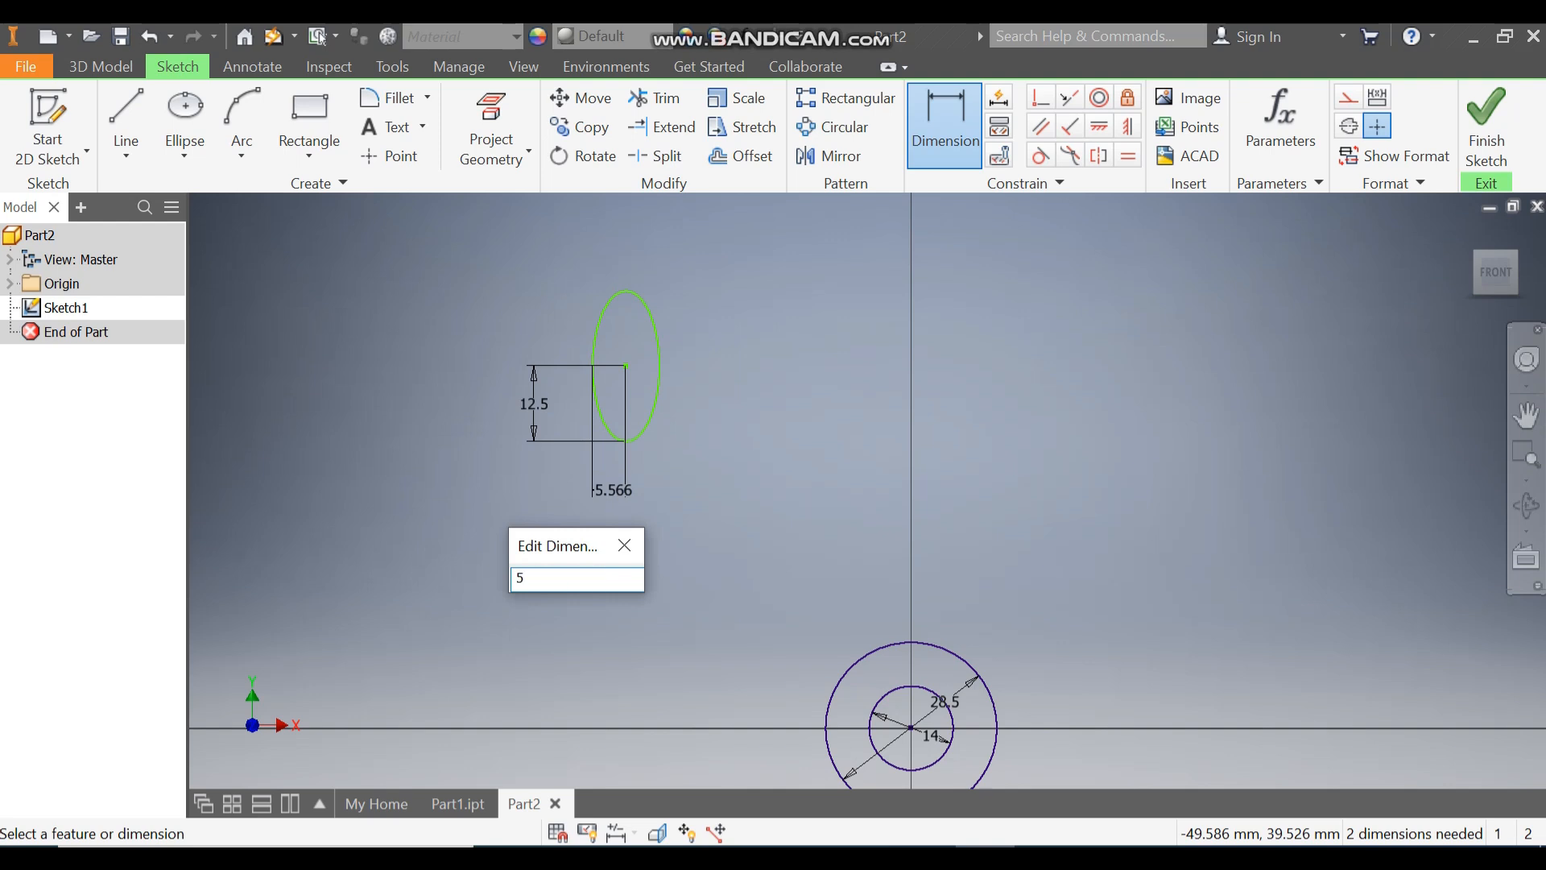
key("Return")
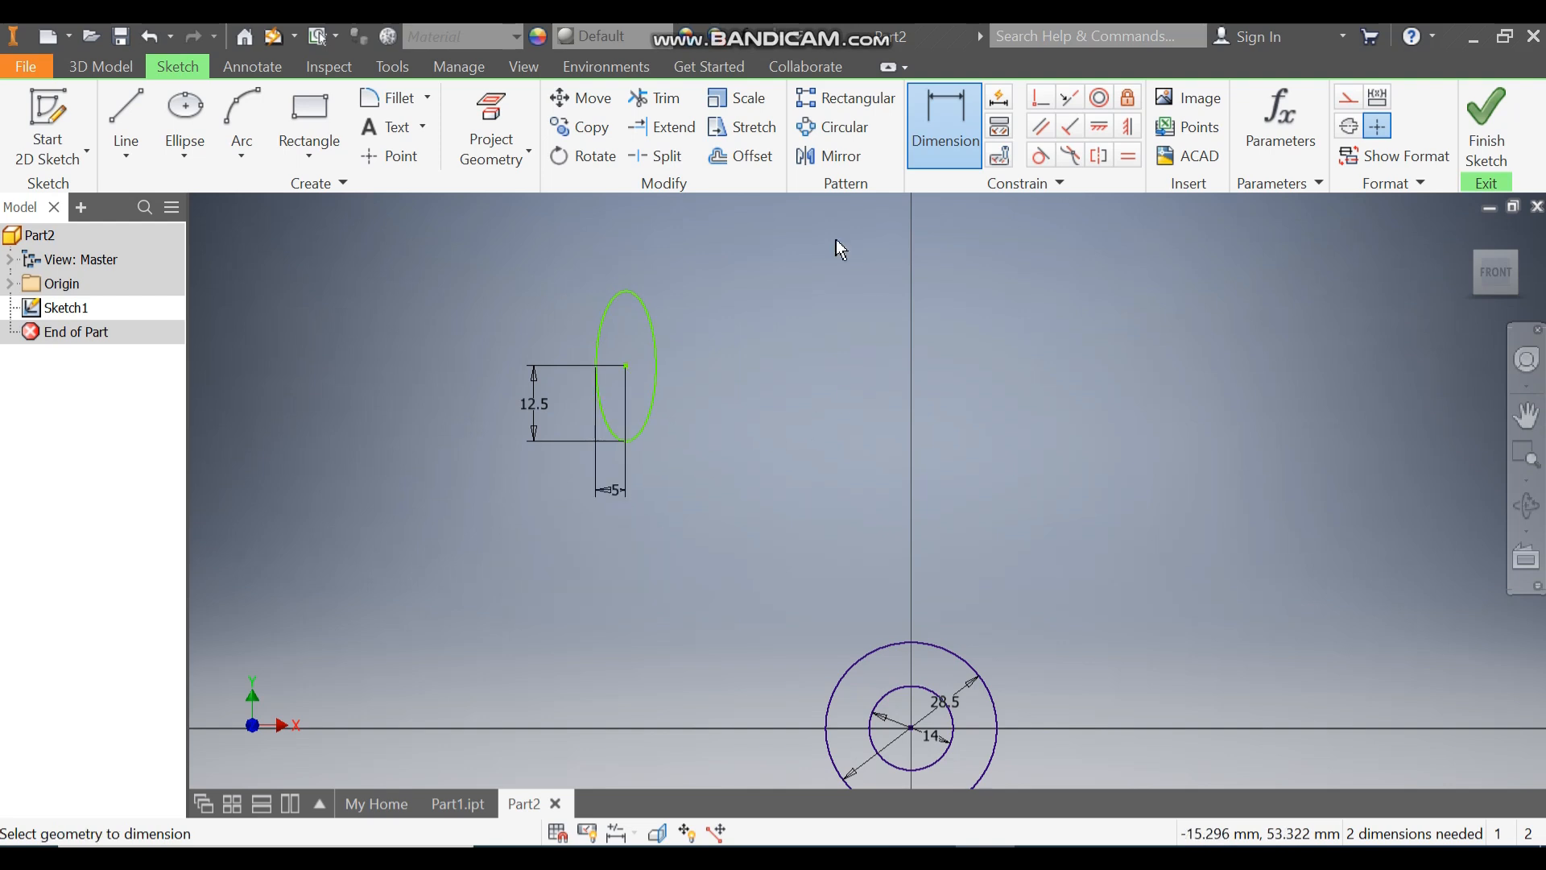
Step: Draw vertical lines down from the ellipse's side points, about 22 mm long on the right and 27 mm on the left
left_click(126, 113)
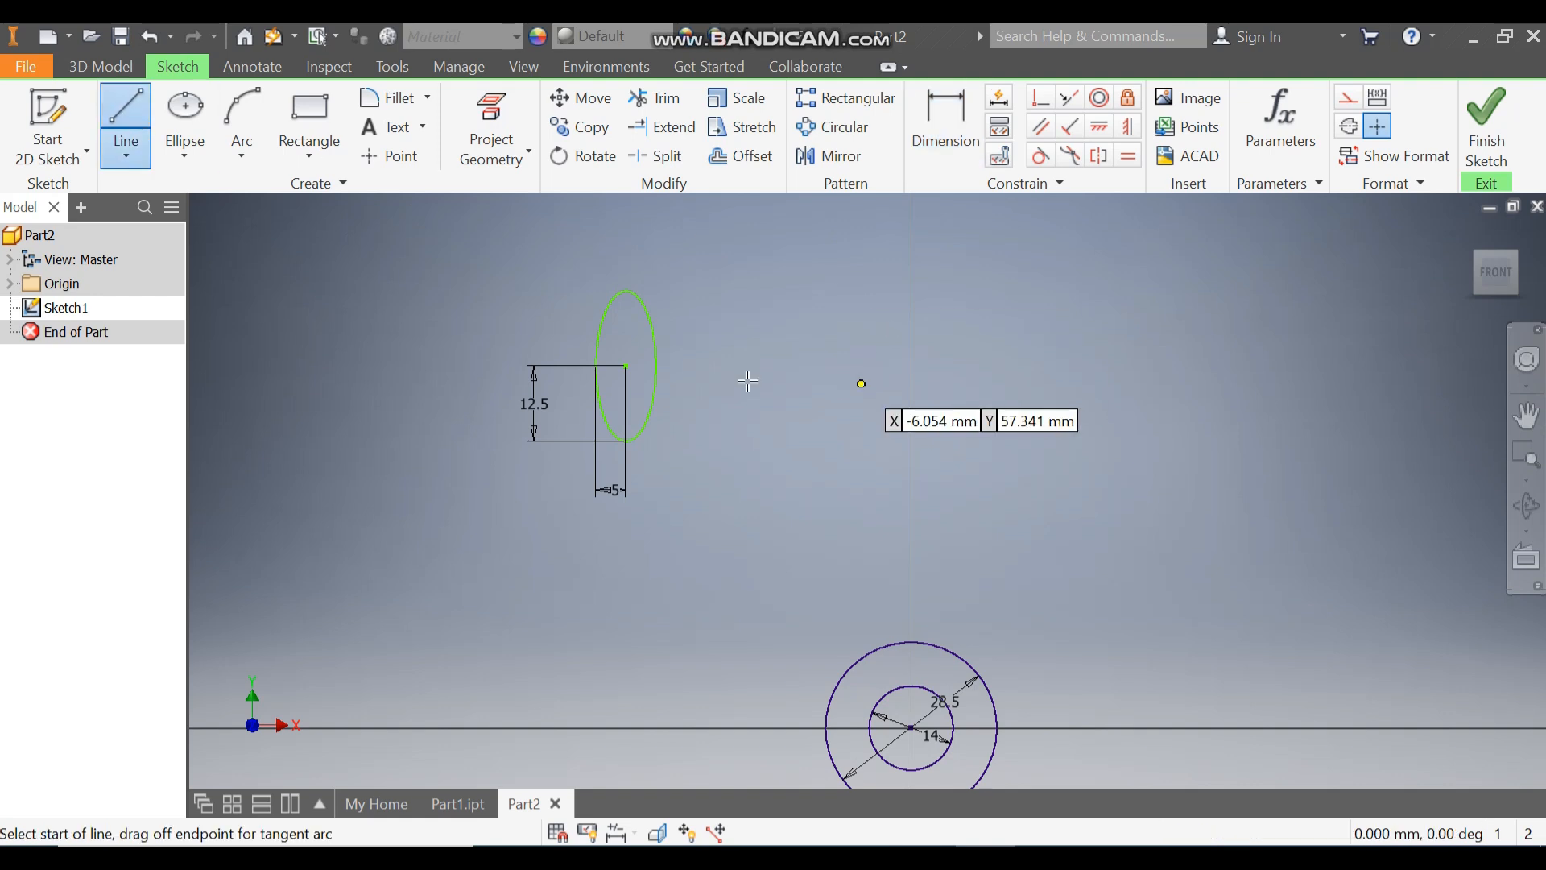
left_click(657, 363)
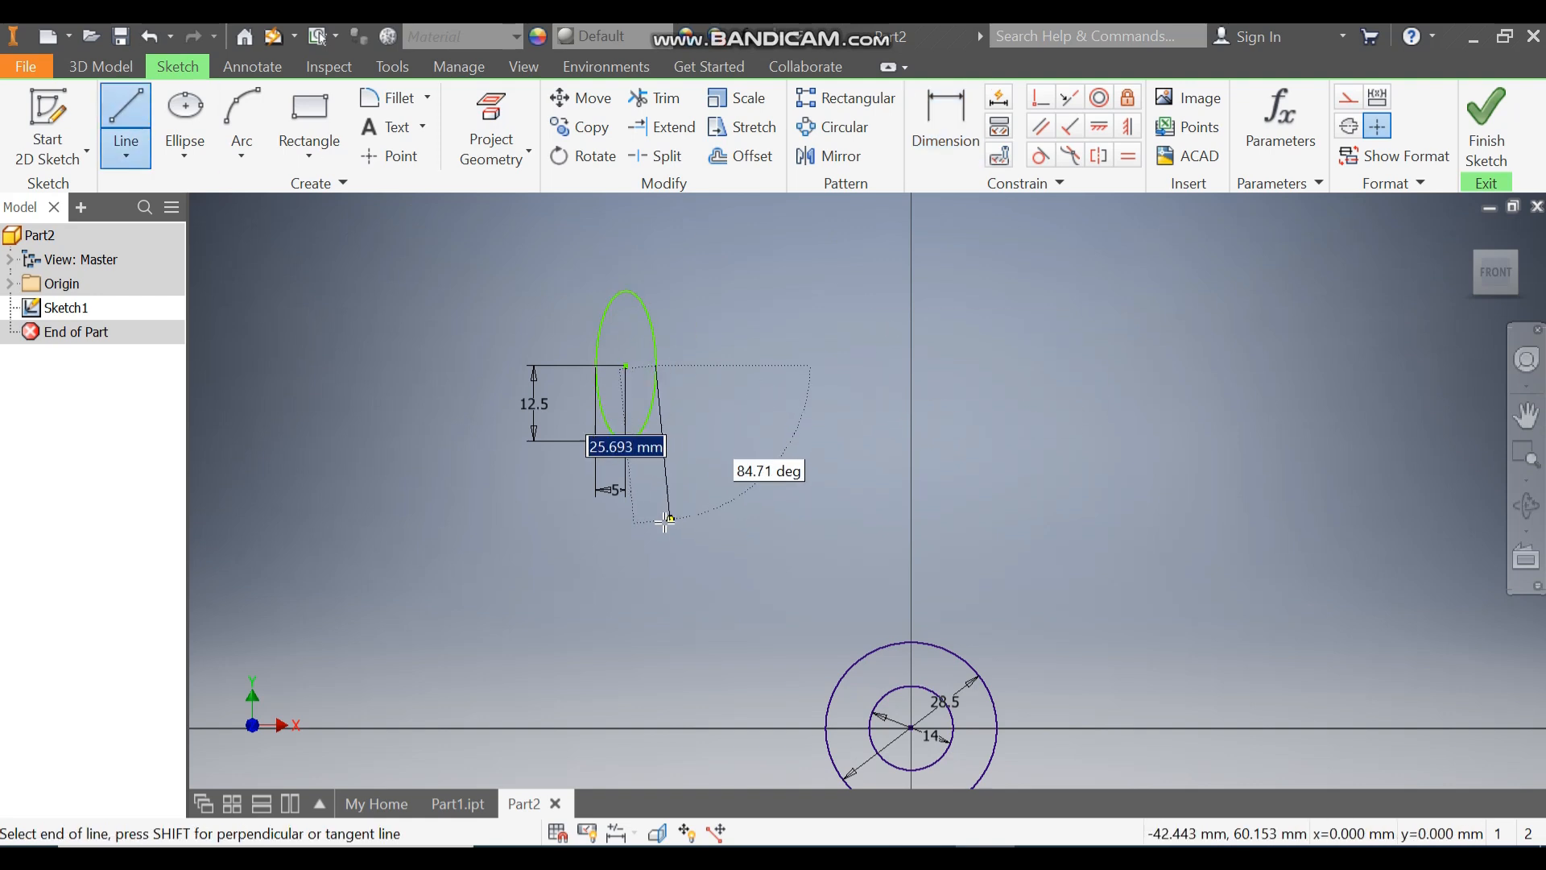
left_click(656, 495)
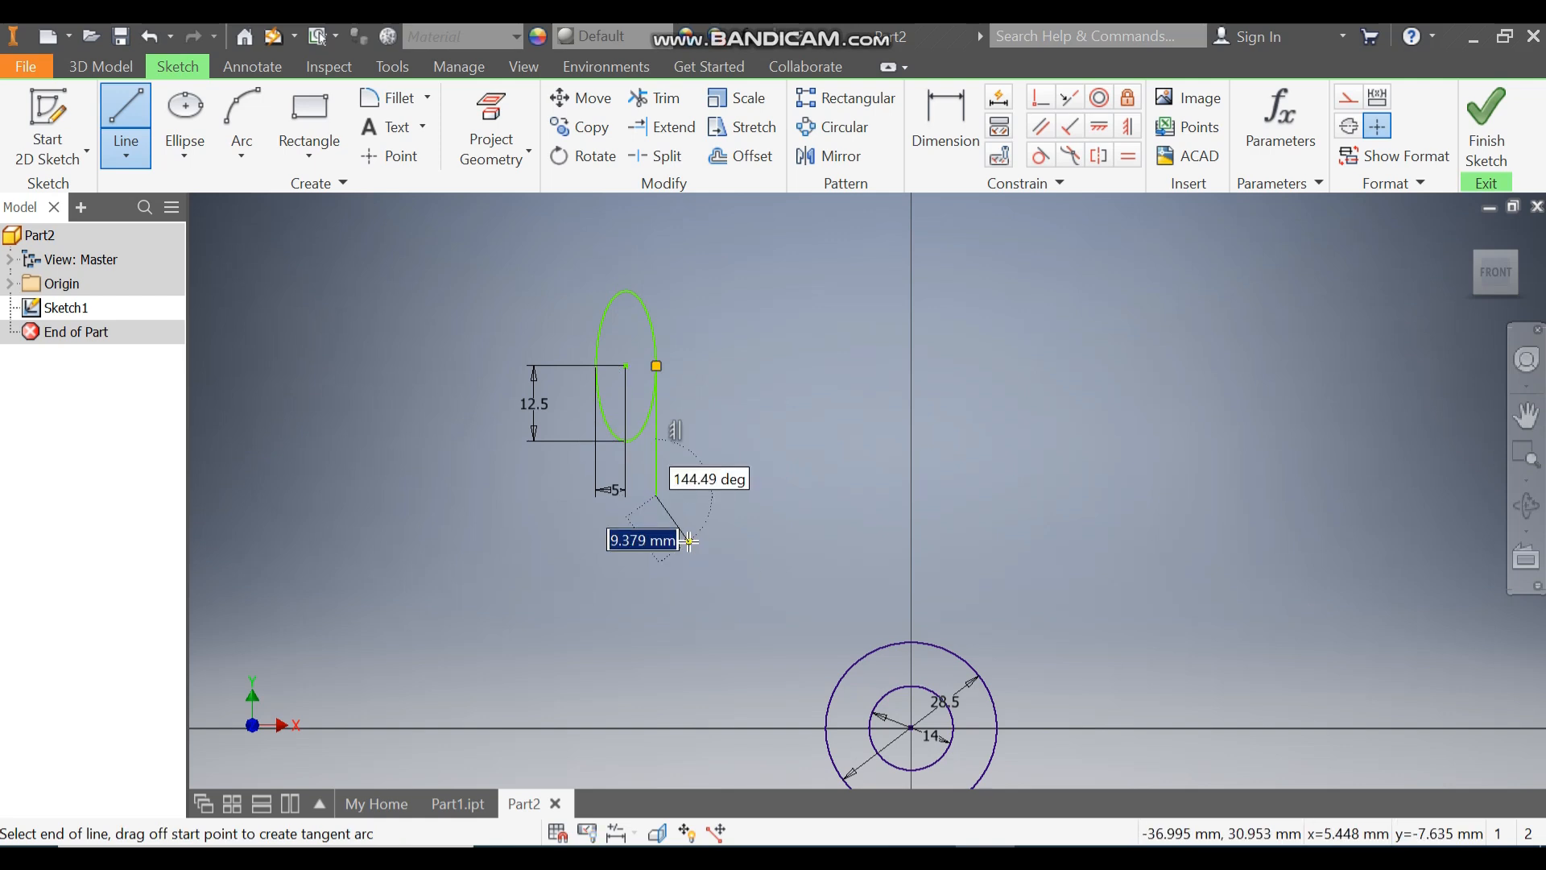
key("Escape")
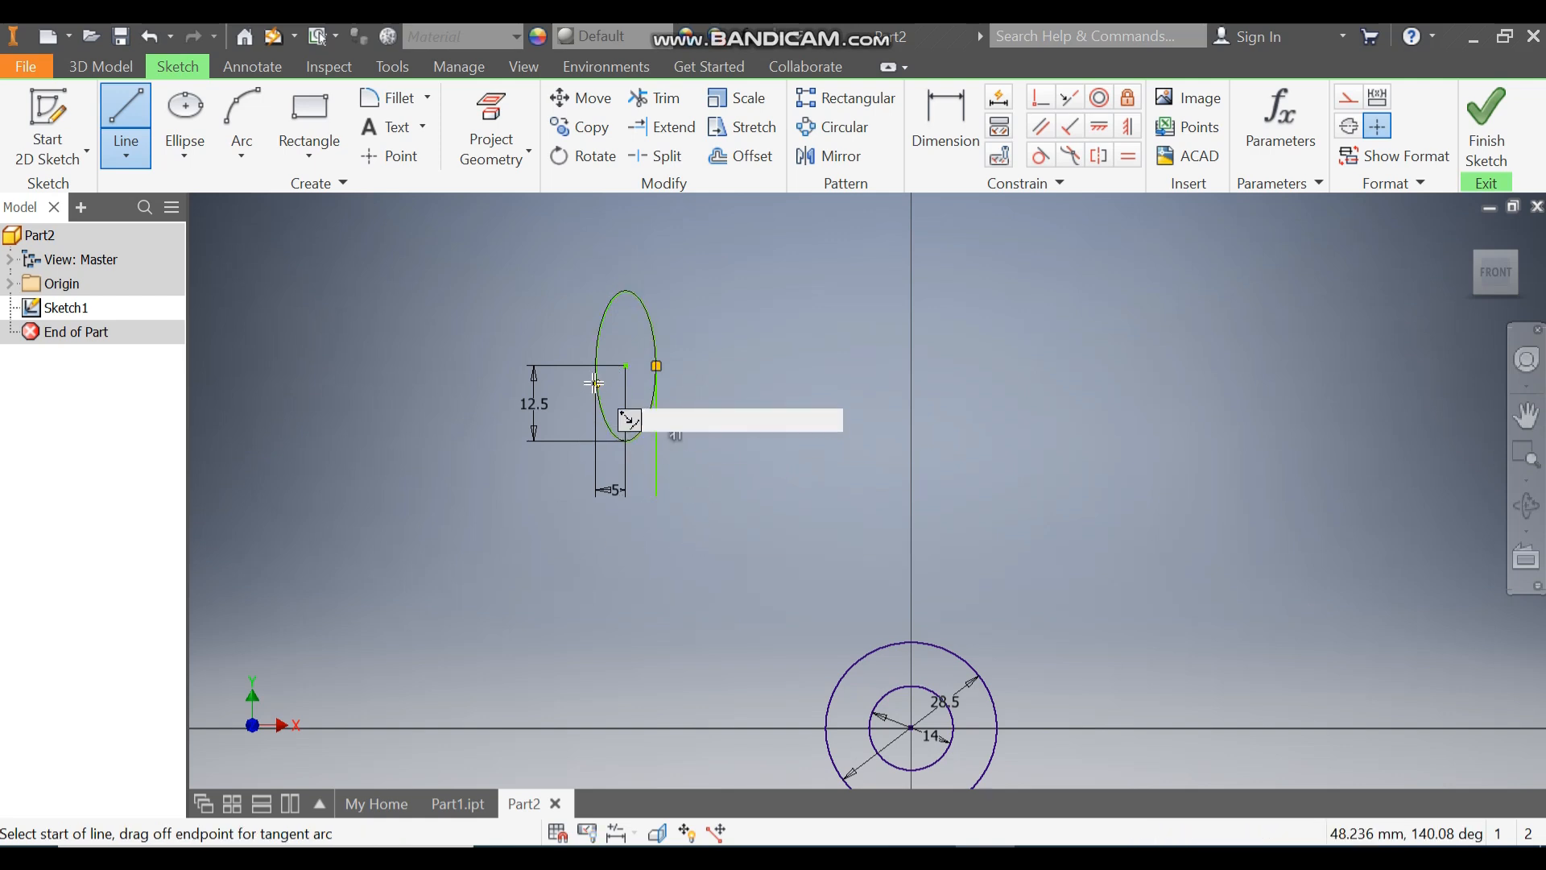
left_click(596, 365)
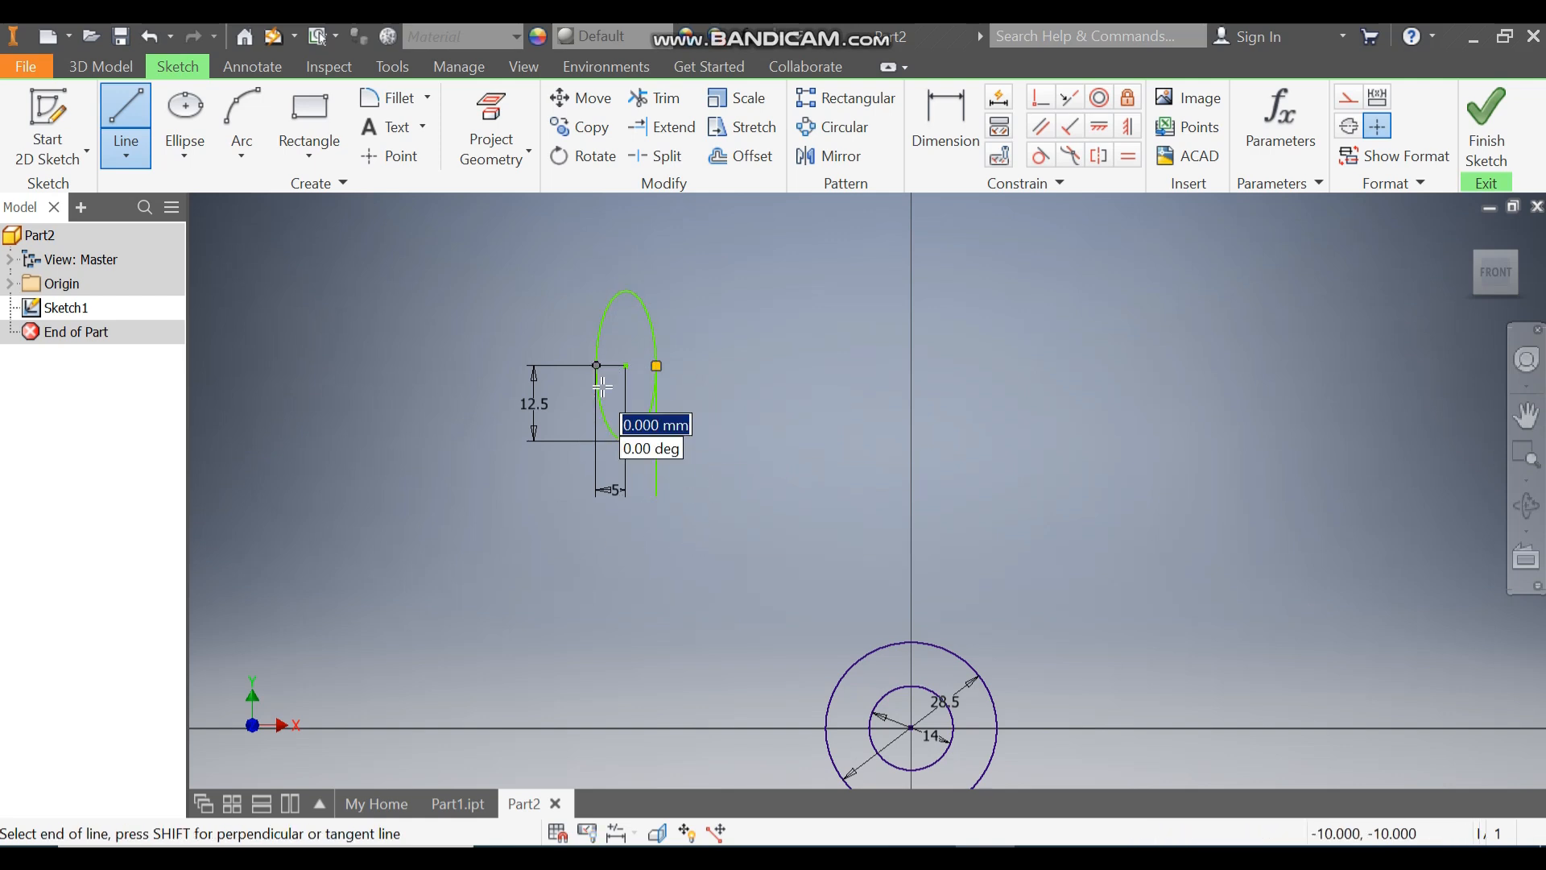
left_click(596, 530)
key("Escape")
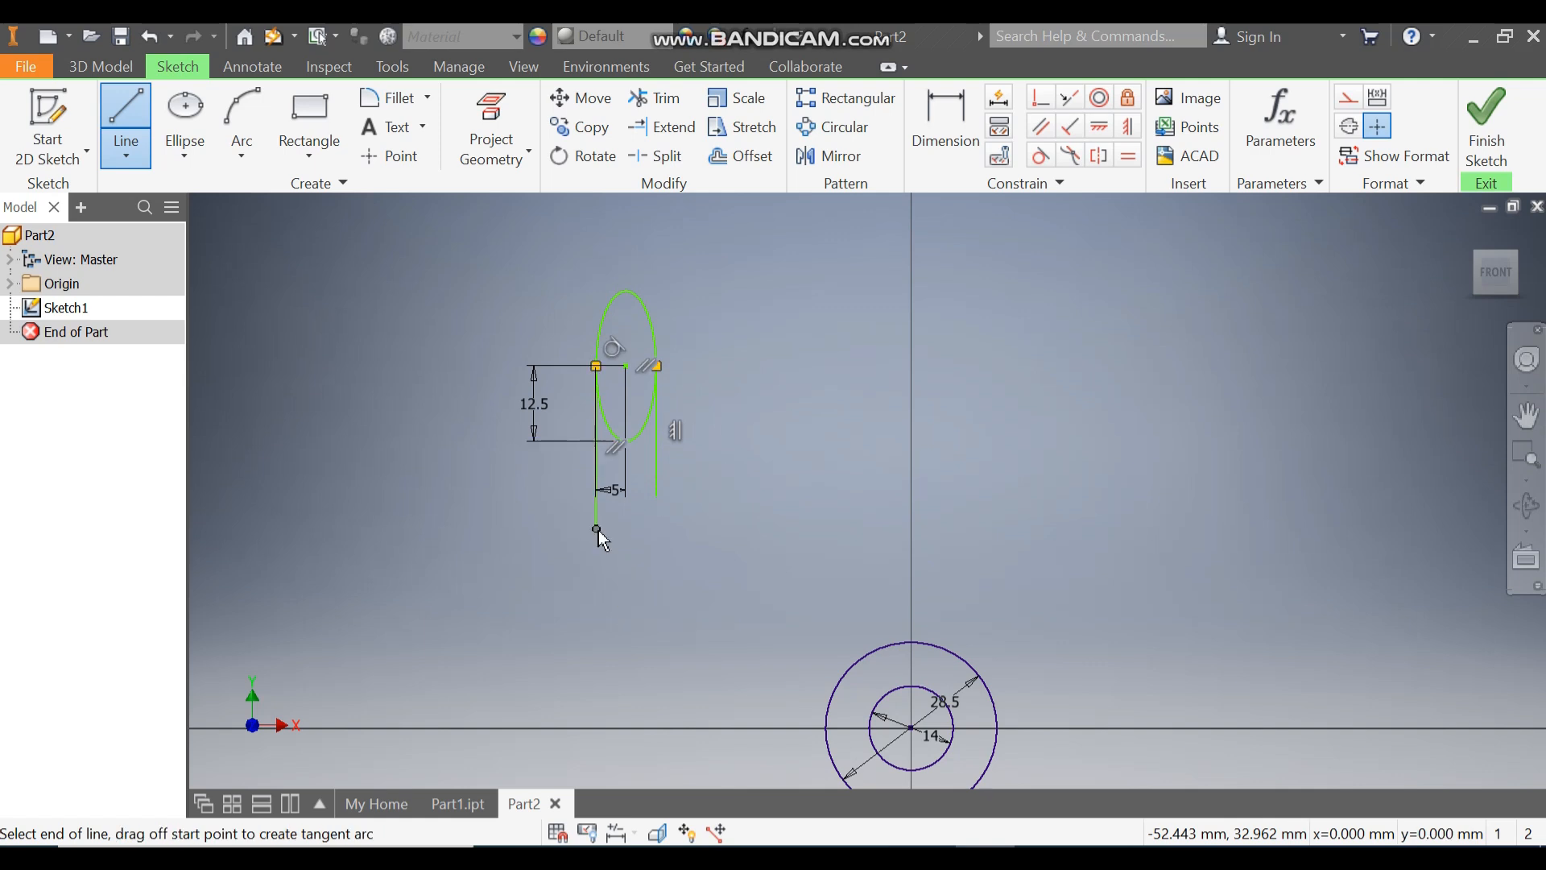
key("Escape")
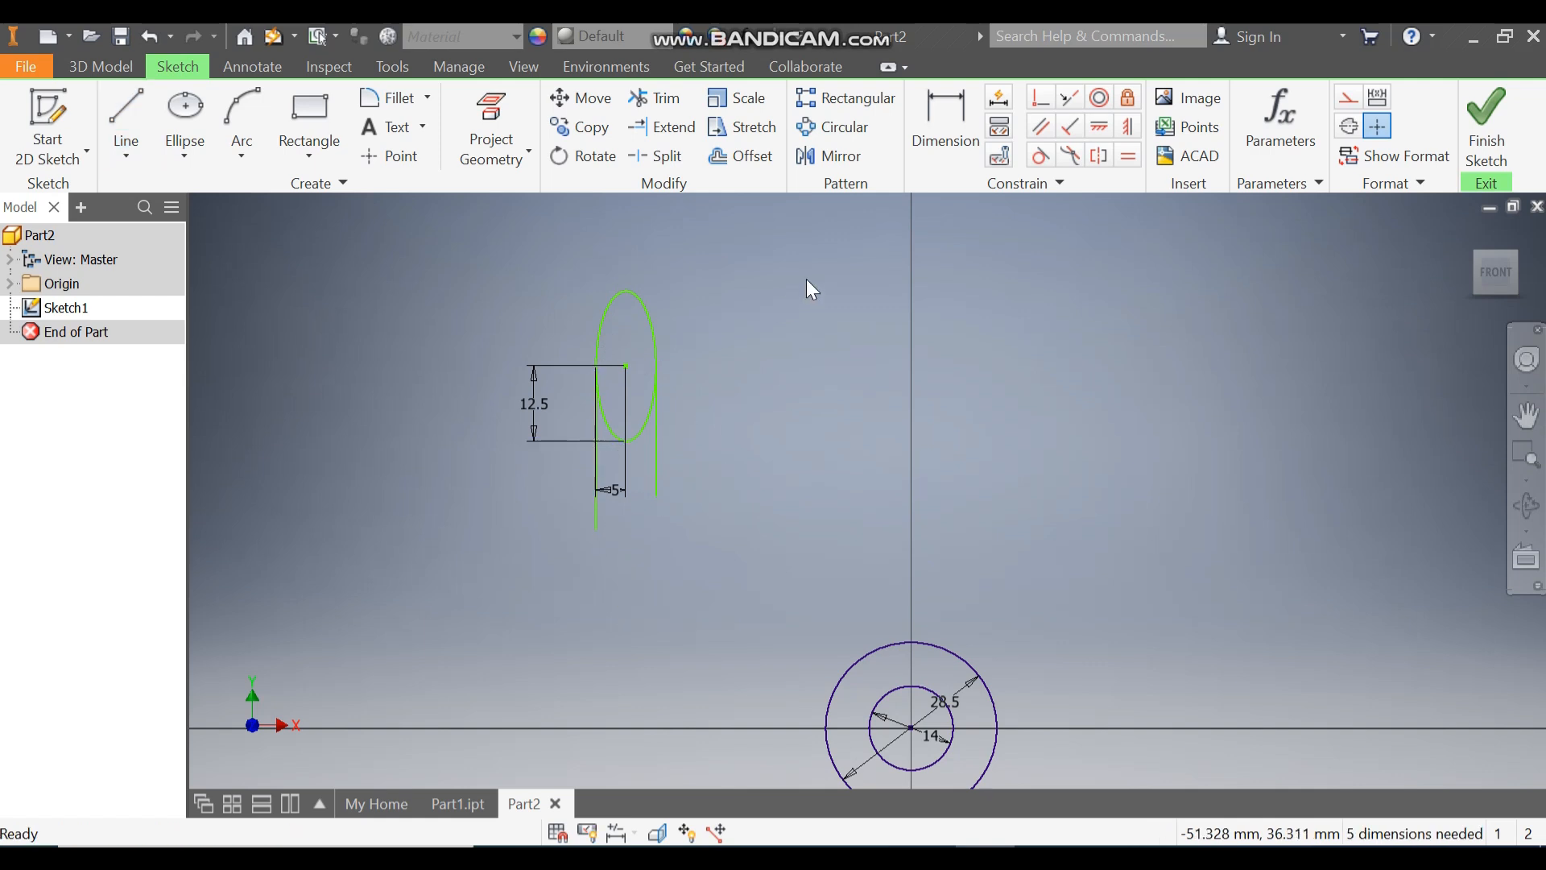
Step: Dimension the length of the vertical line on the ellipse's right side at 12.5 mm
left_click(936, 121)
left_click(656, 442)
left_click(699, 438)
type("12")
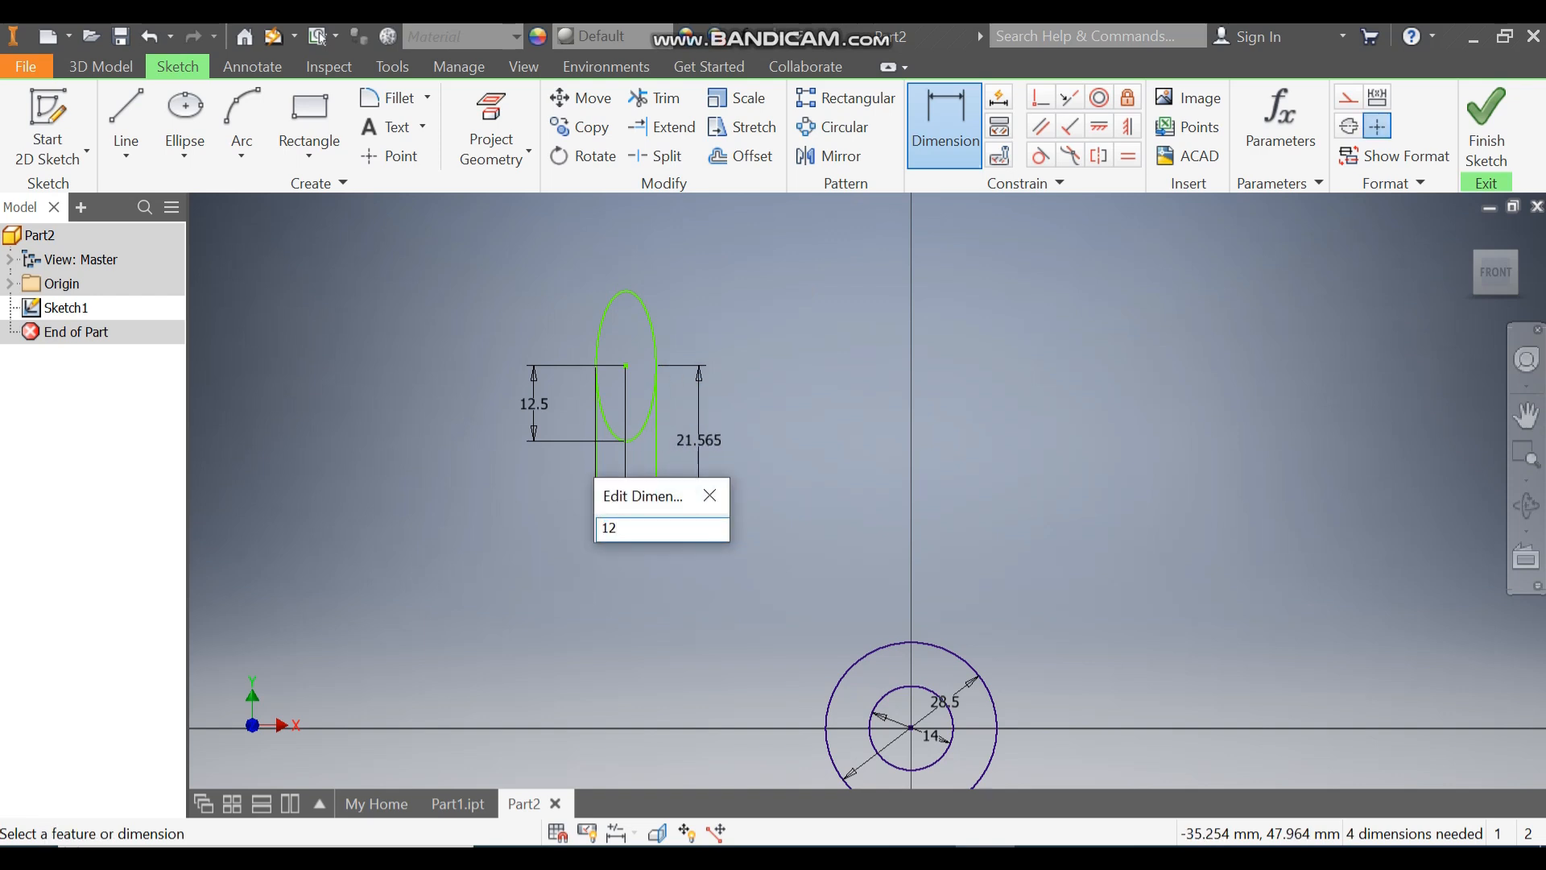
type(".5")
key("Return")
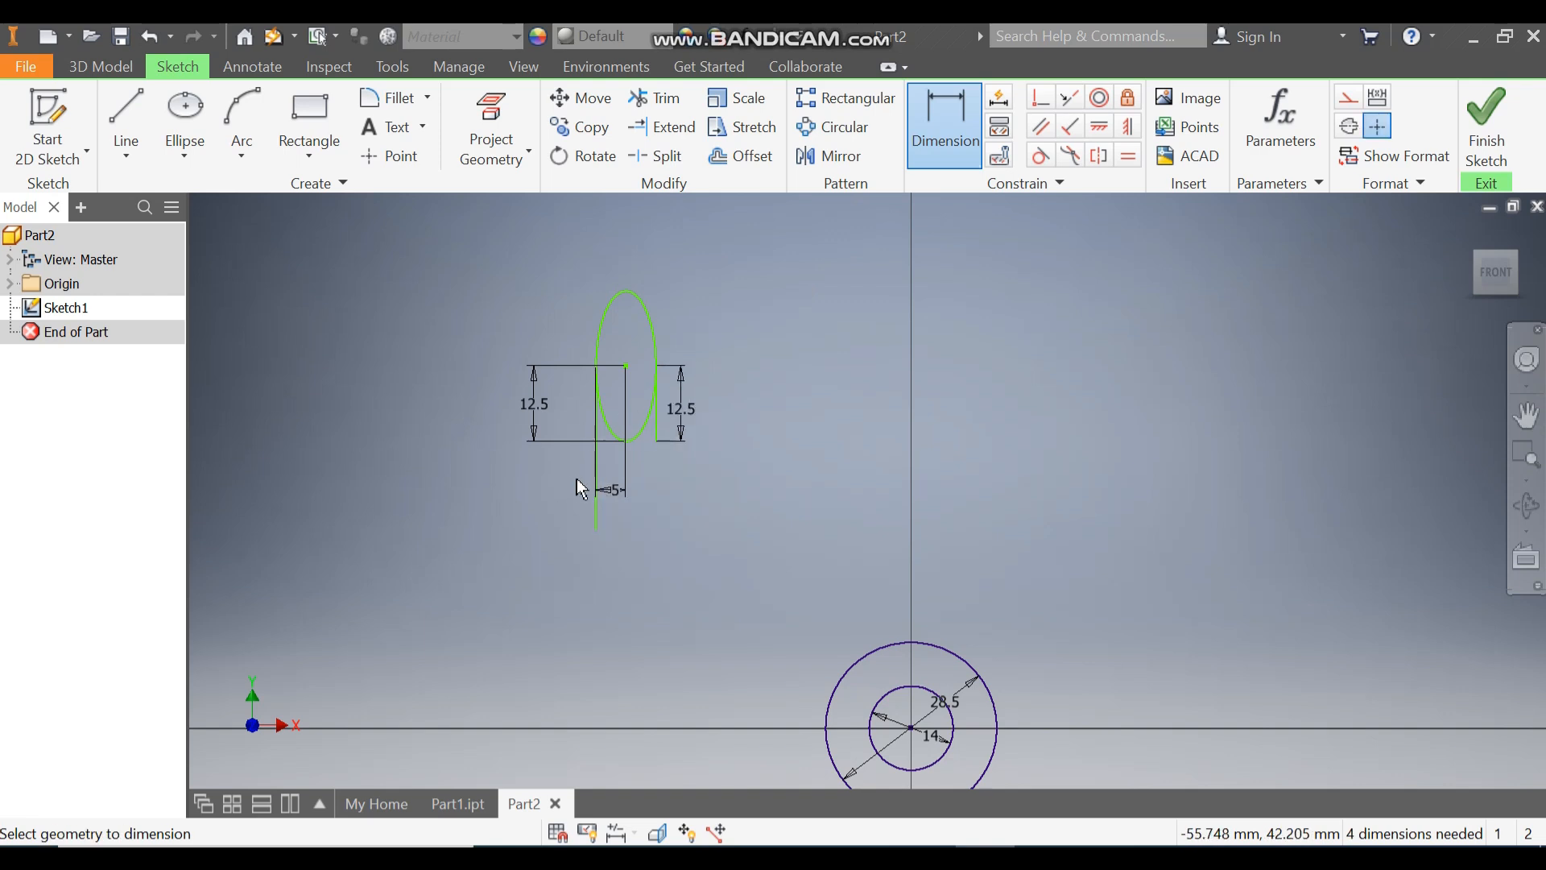
Step: Dimension the length of the vertical line on the ellipse's left side at 12.5 mm
left_click(562, 510)
type("12.5")
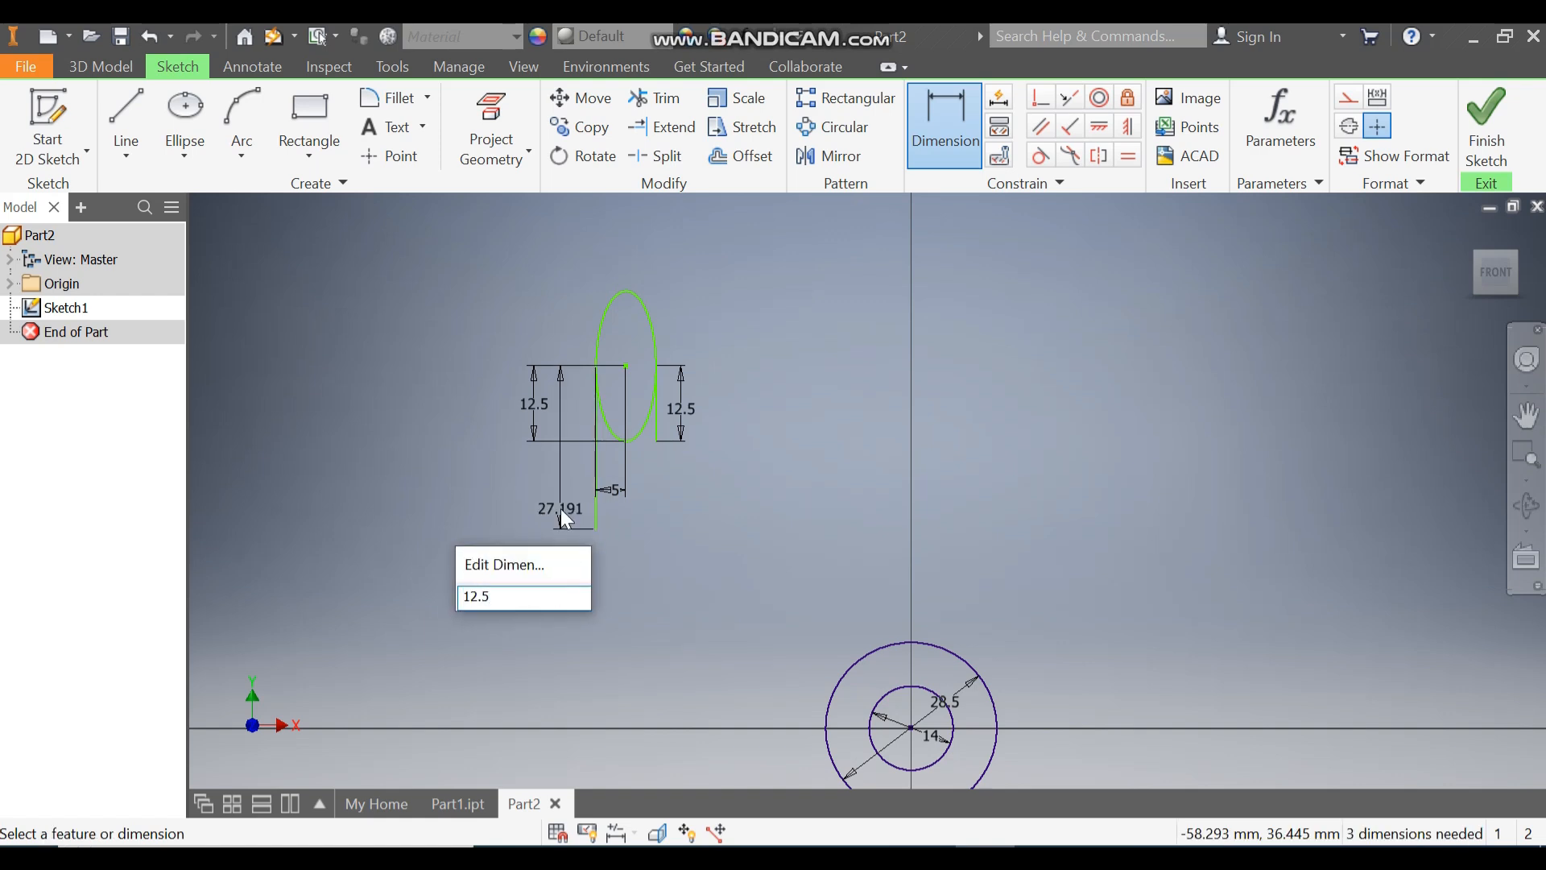
key("Return")
key("Escape")
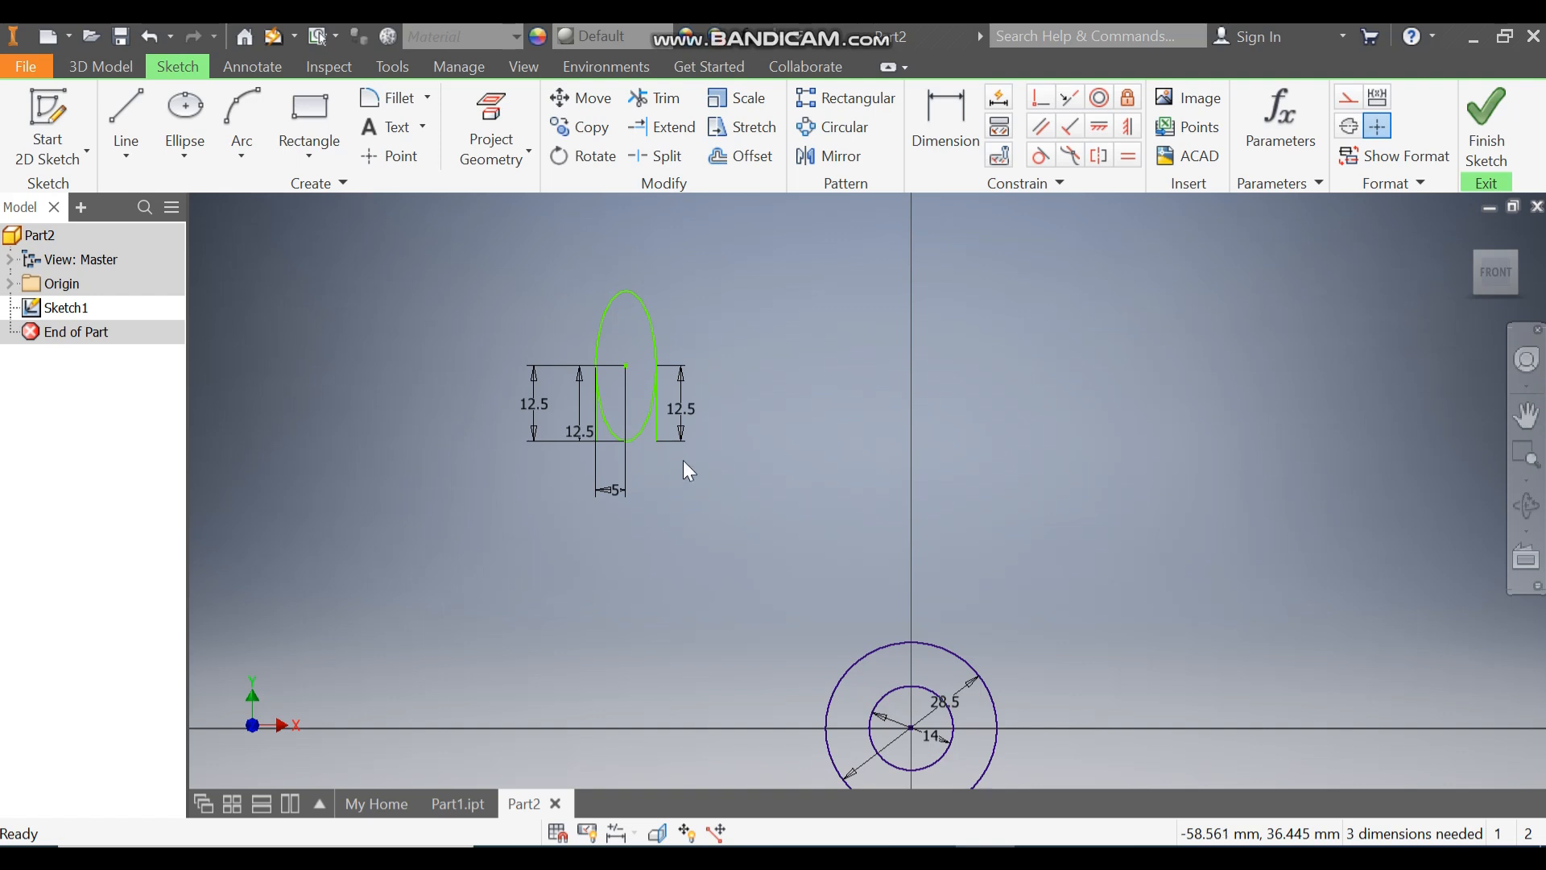
Step: Dimension the horizontal distance between the ellipse's right vertical line and the concentric circles' centre at 12 mm
left_click(949, 131)
left_click(659, 419)
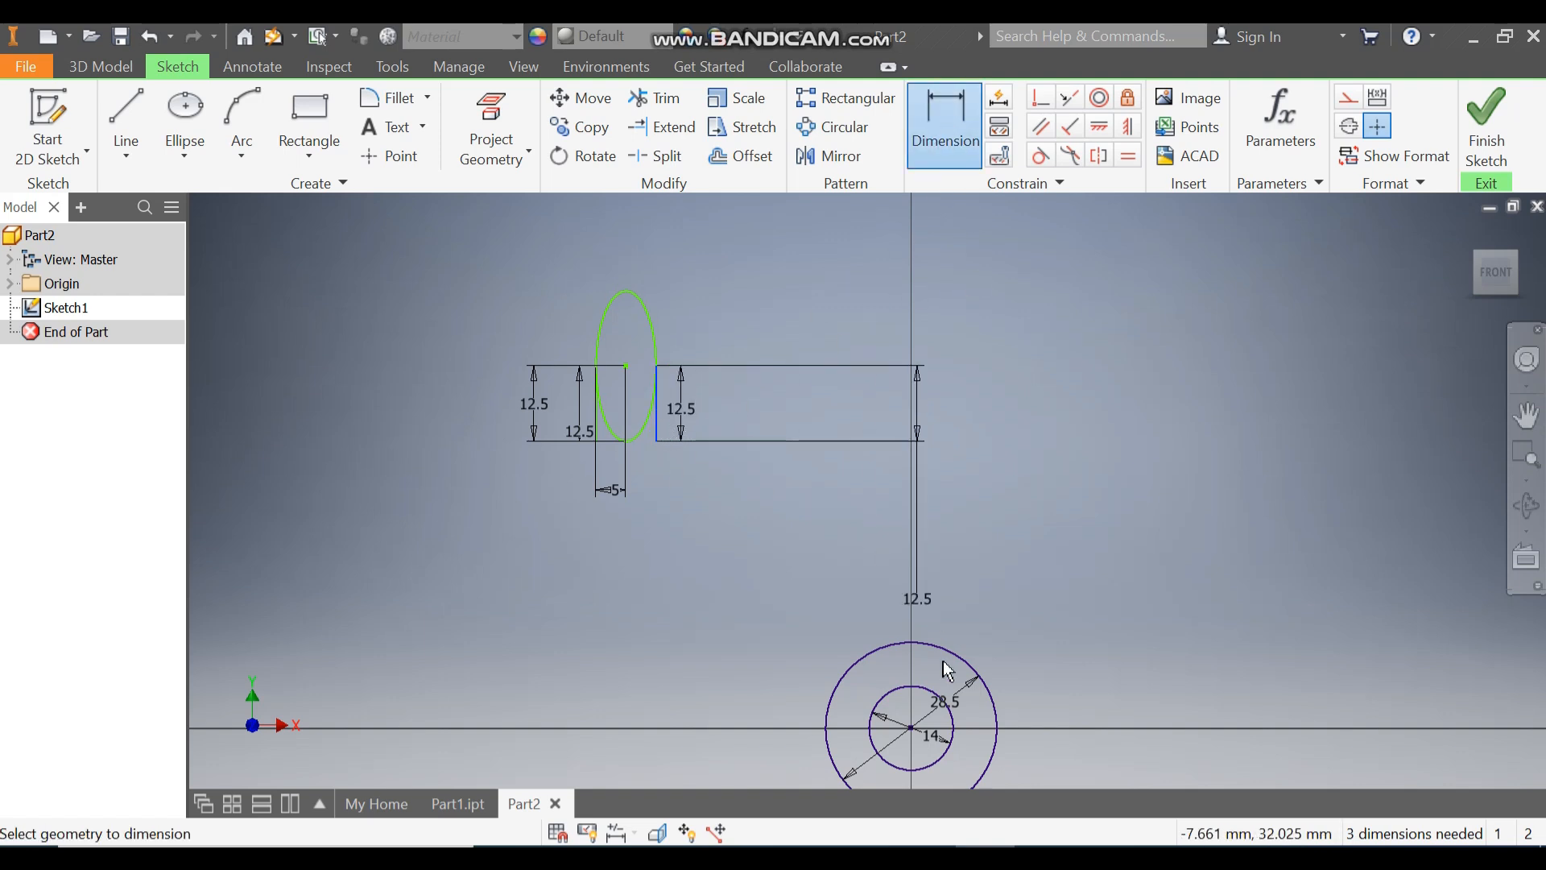
left_click(912, 735)
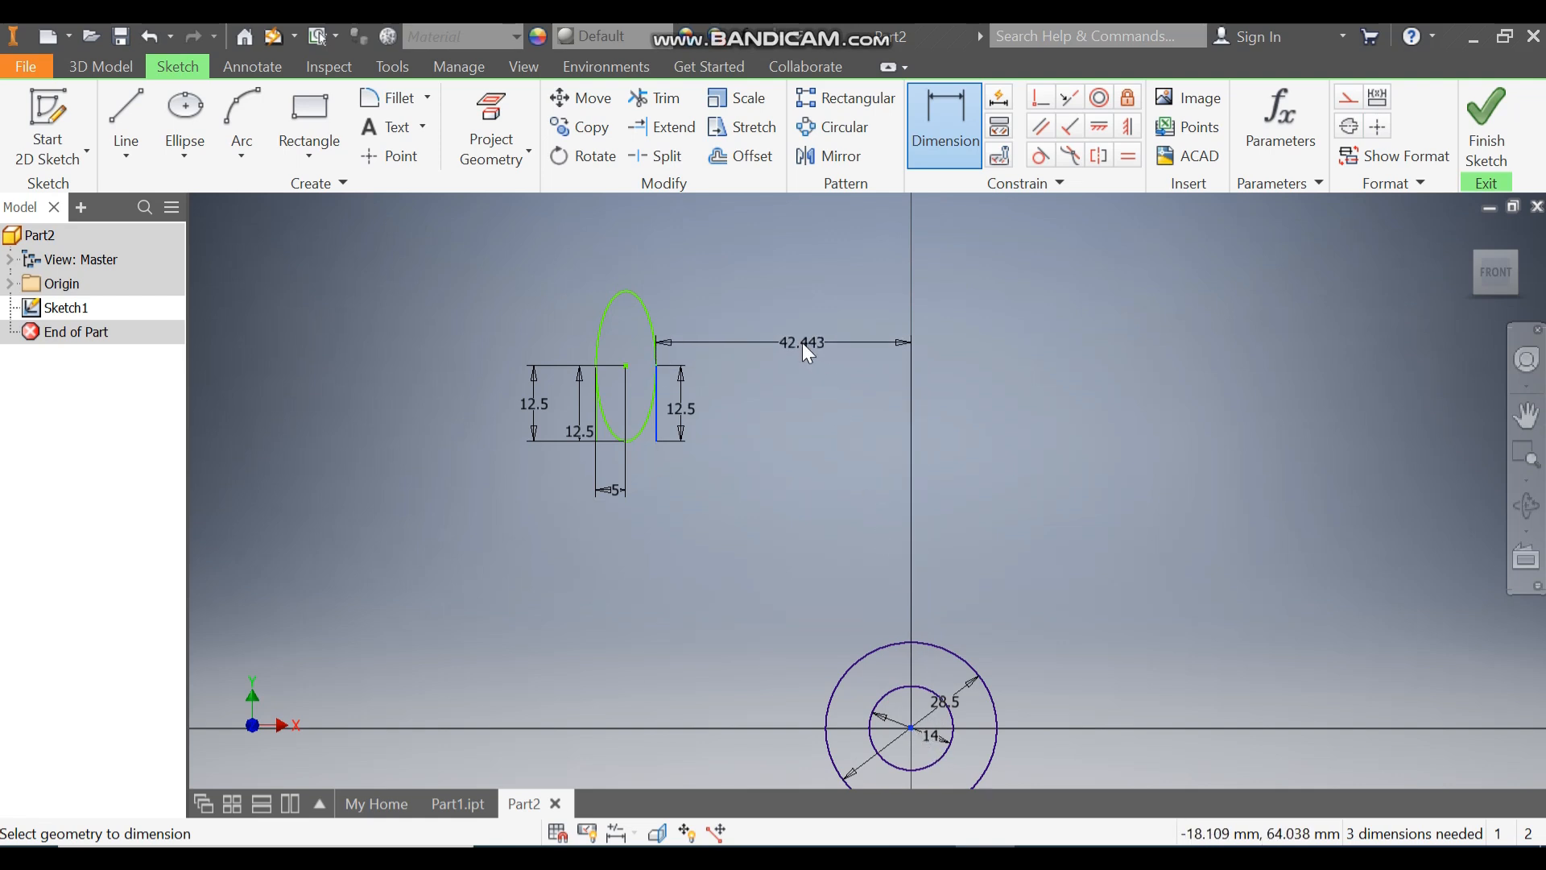
left_click(802, 342)
type("11")
key("Return")
left_click(876, 357)
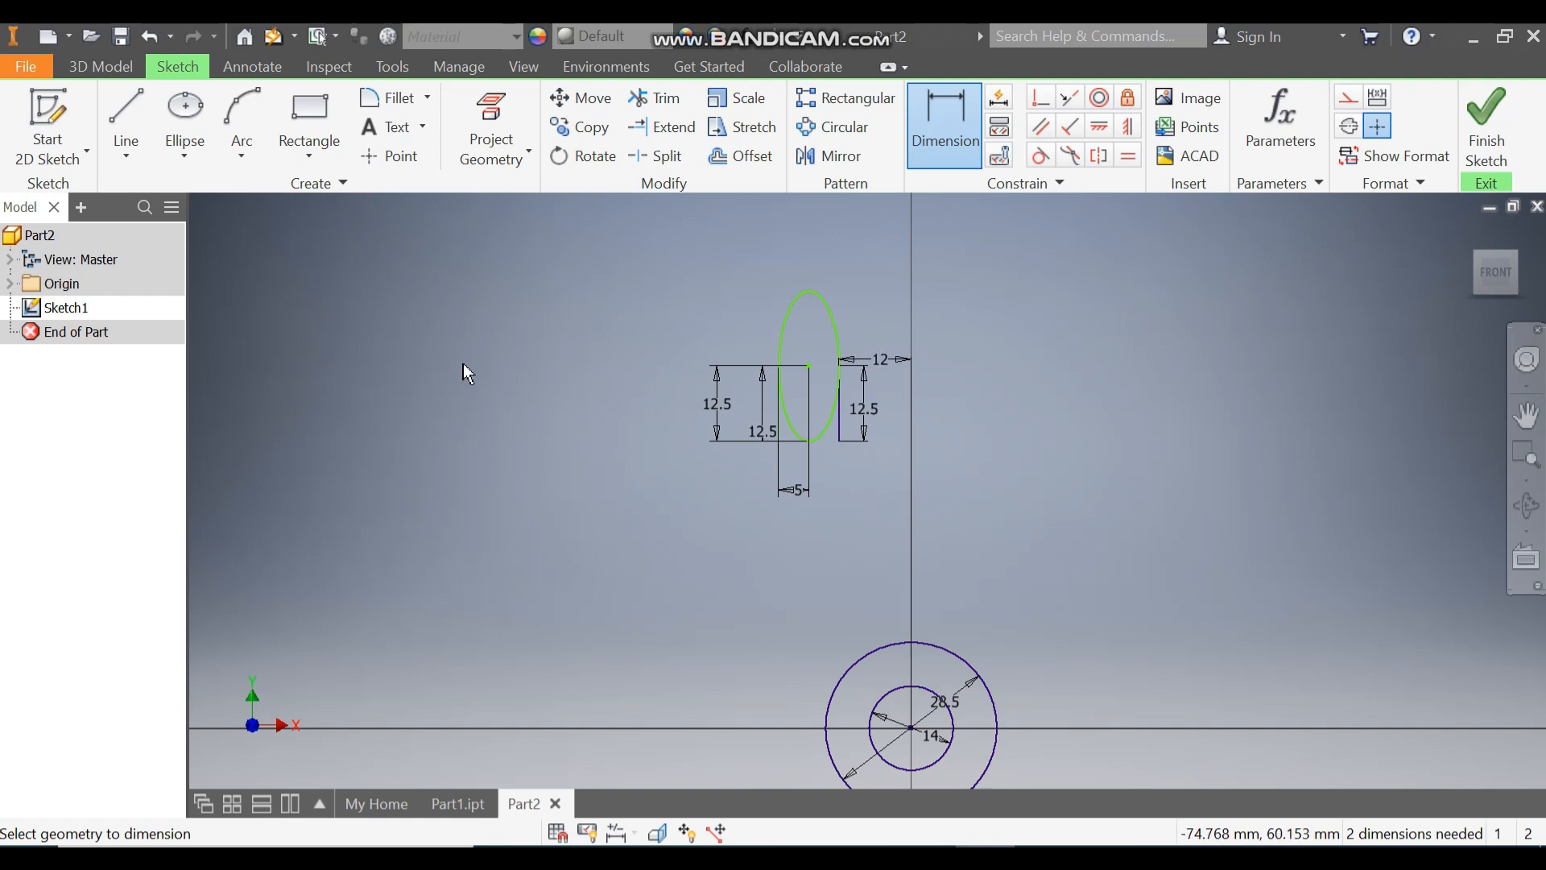
key("Escape")
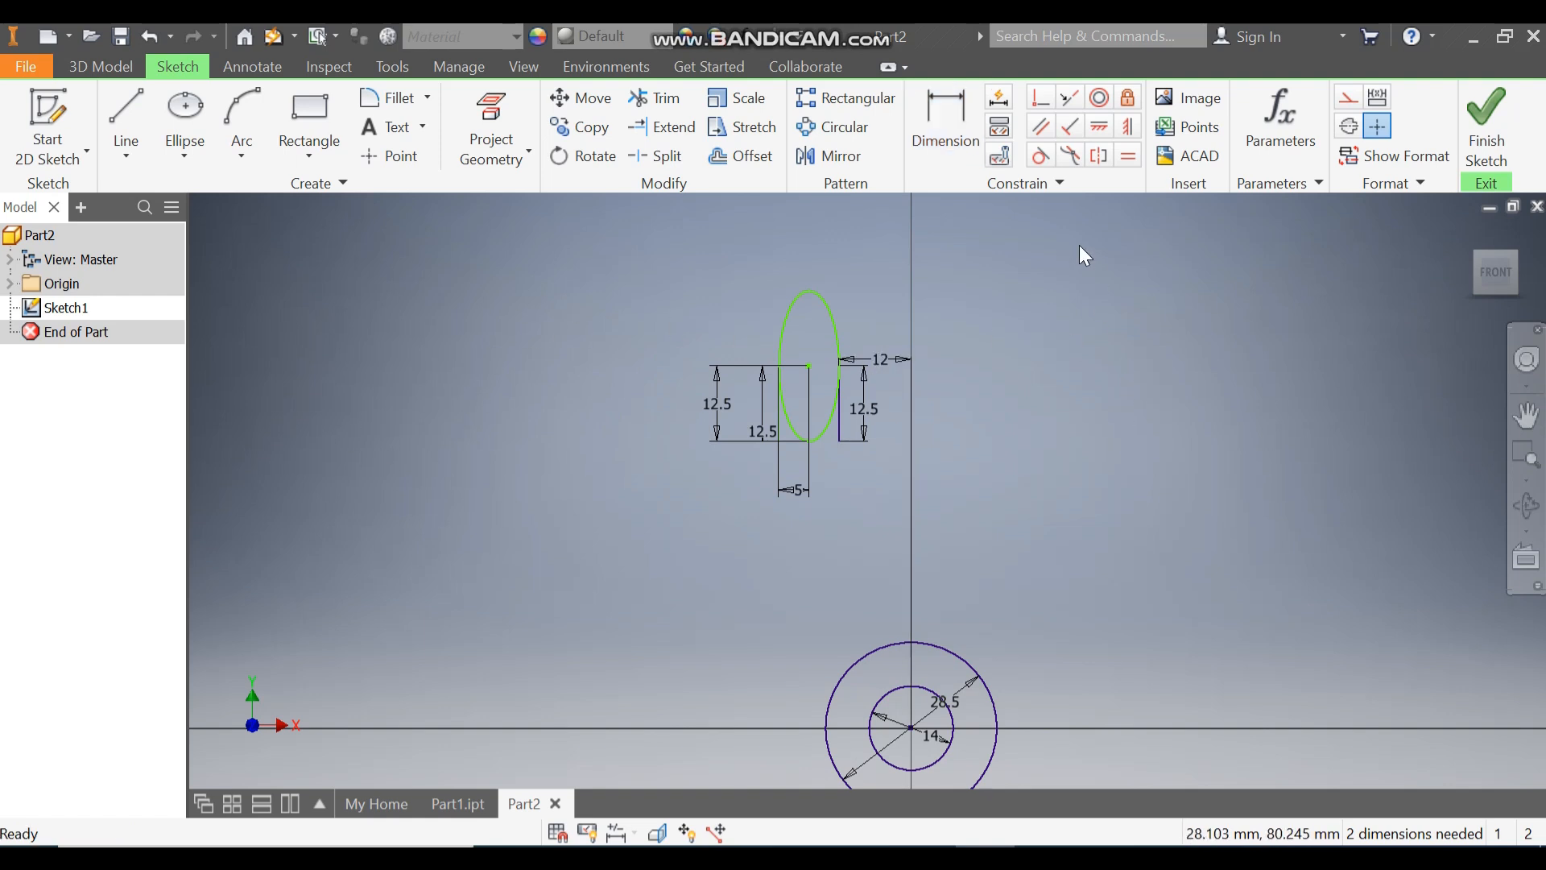
Step: Reposition the 5 mm dimension above the ellipse and constrain the ellipse centre horizontally to the right vertical line's upper endpoint
left_click_drag(792, 496, 794, 229)
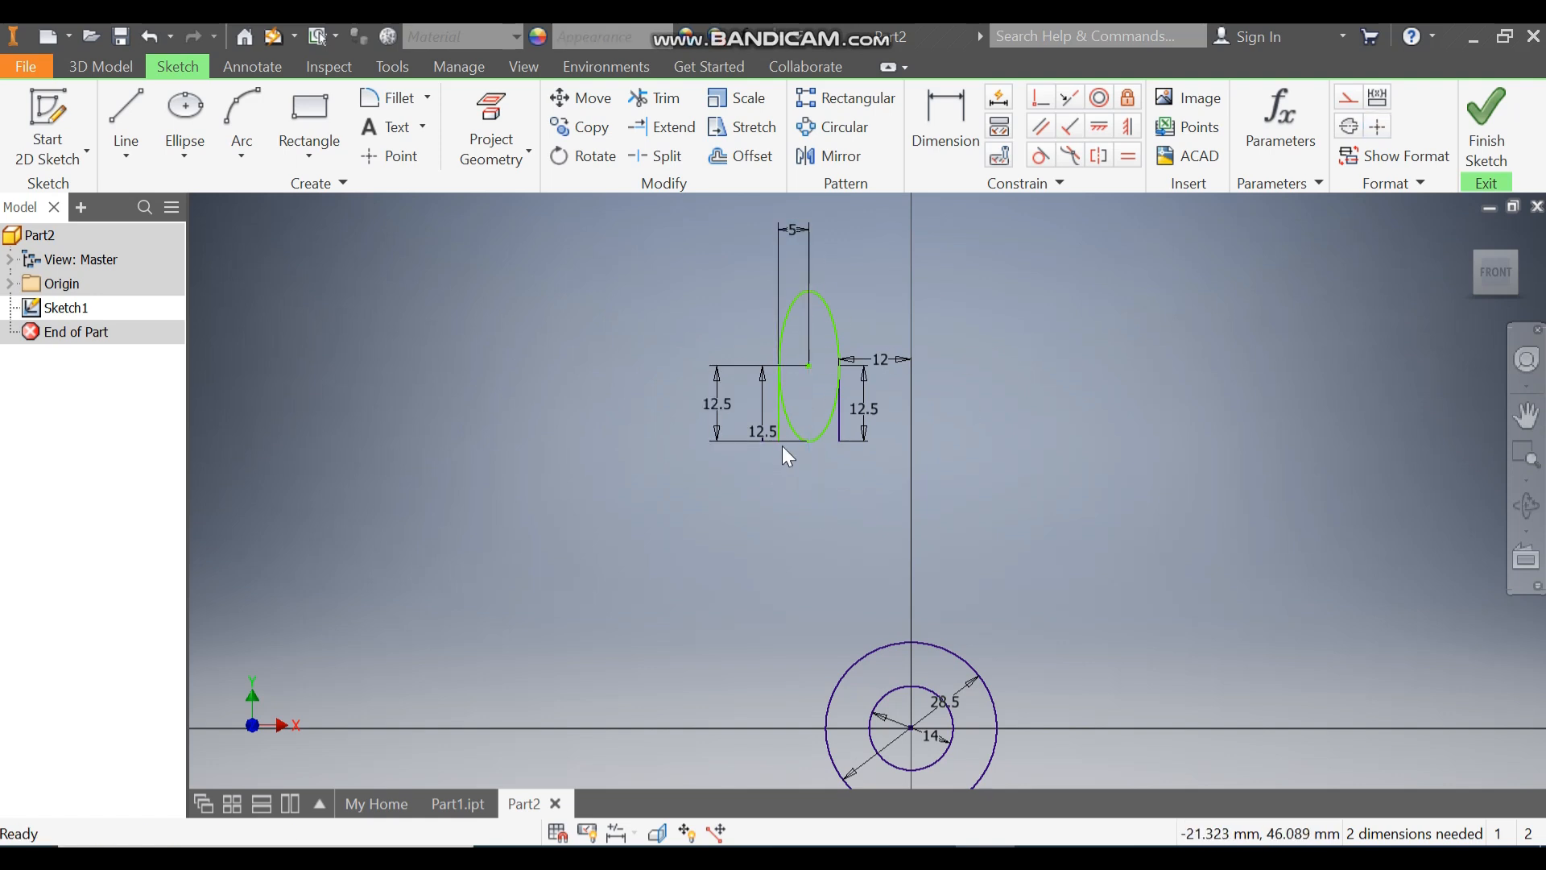
mouse_move(783, 441)
left_mouse_down()
mouse_move(798, 444)
mouse_move(784, 429)
mouse_move(781, 475)
left_mouse_up()
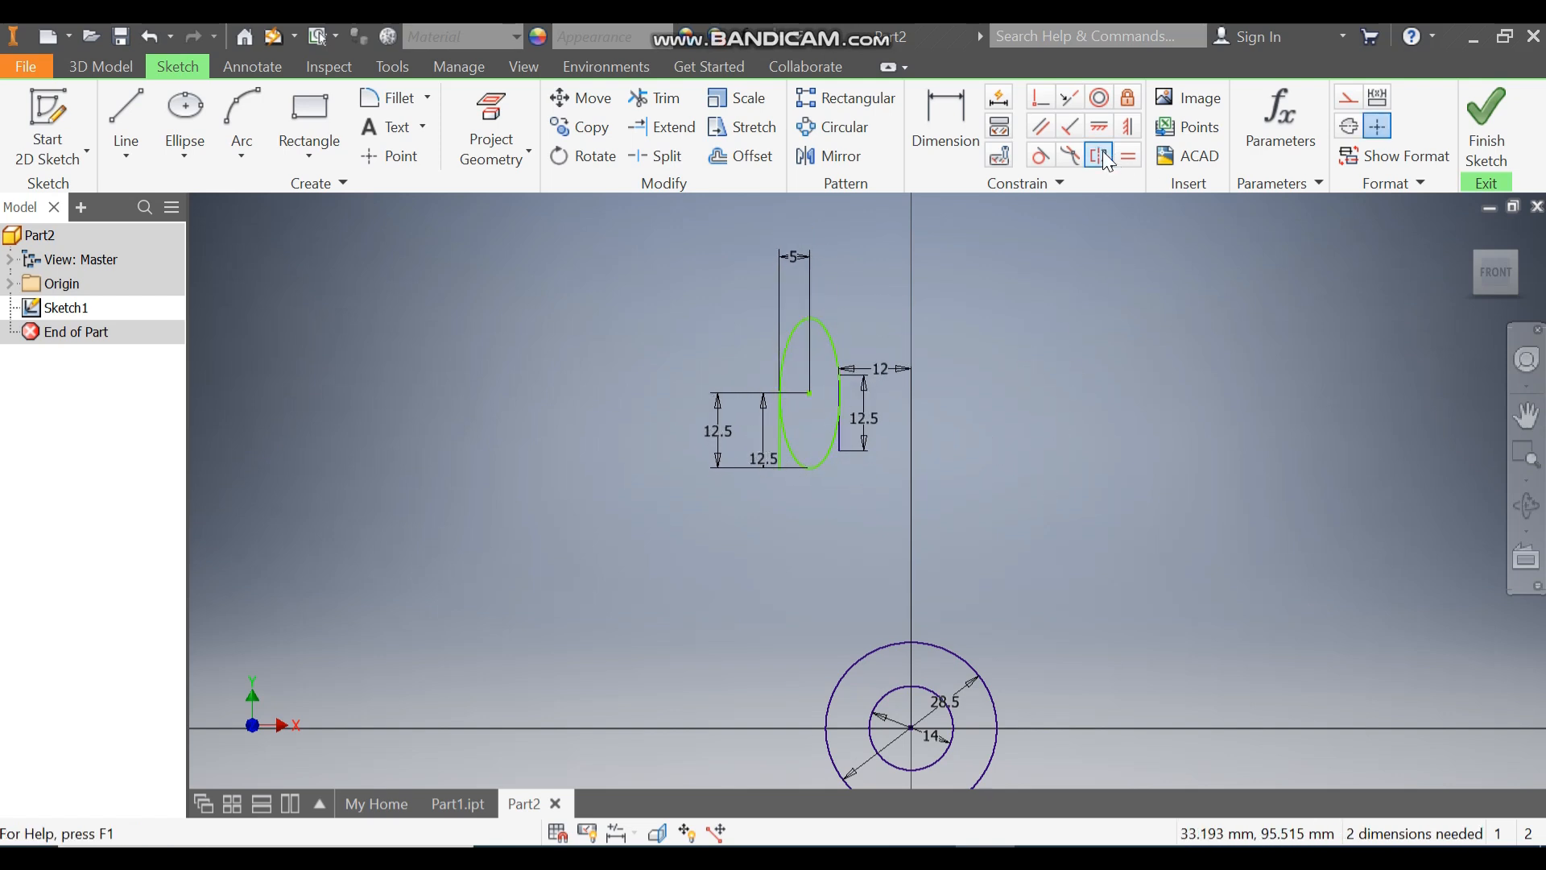
left_click(1102, 128)
left_click(810, 394)
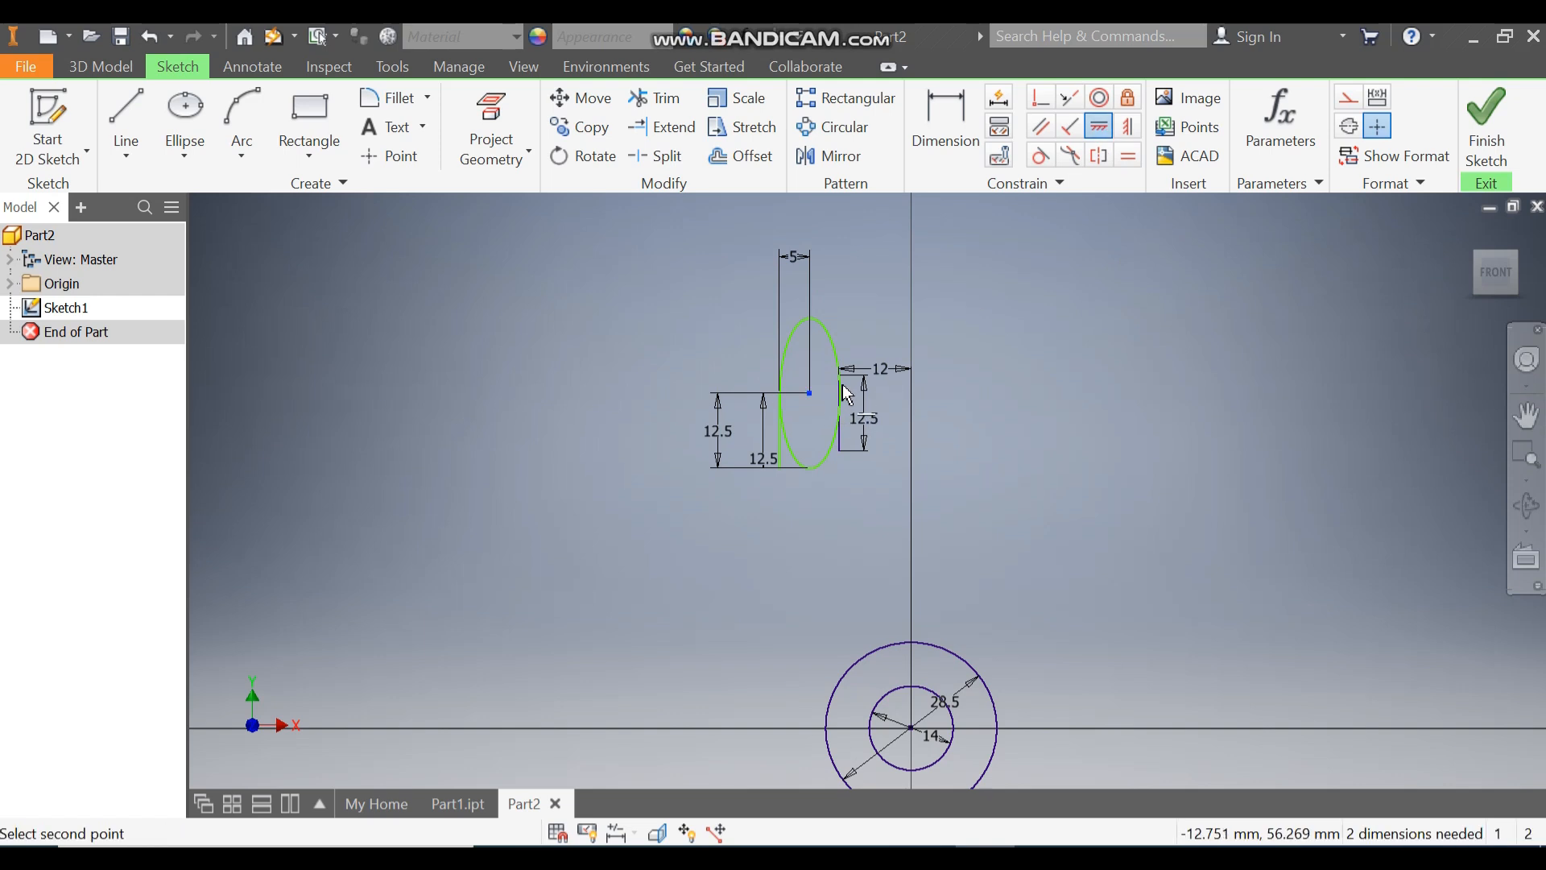
left_click(839, 377)
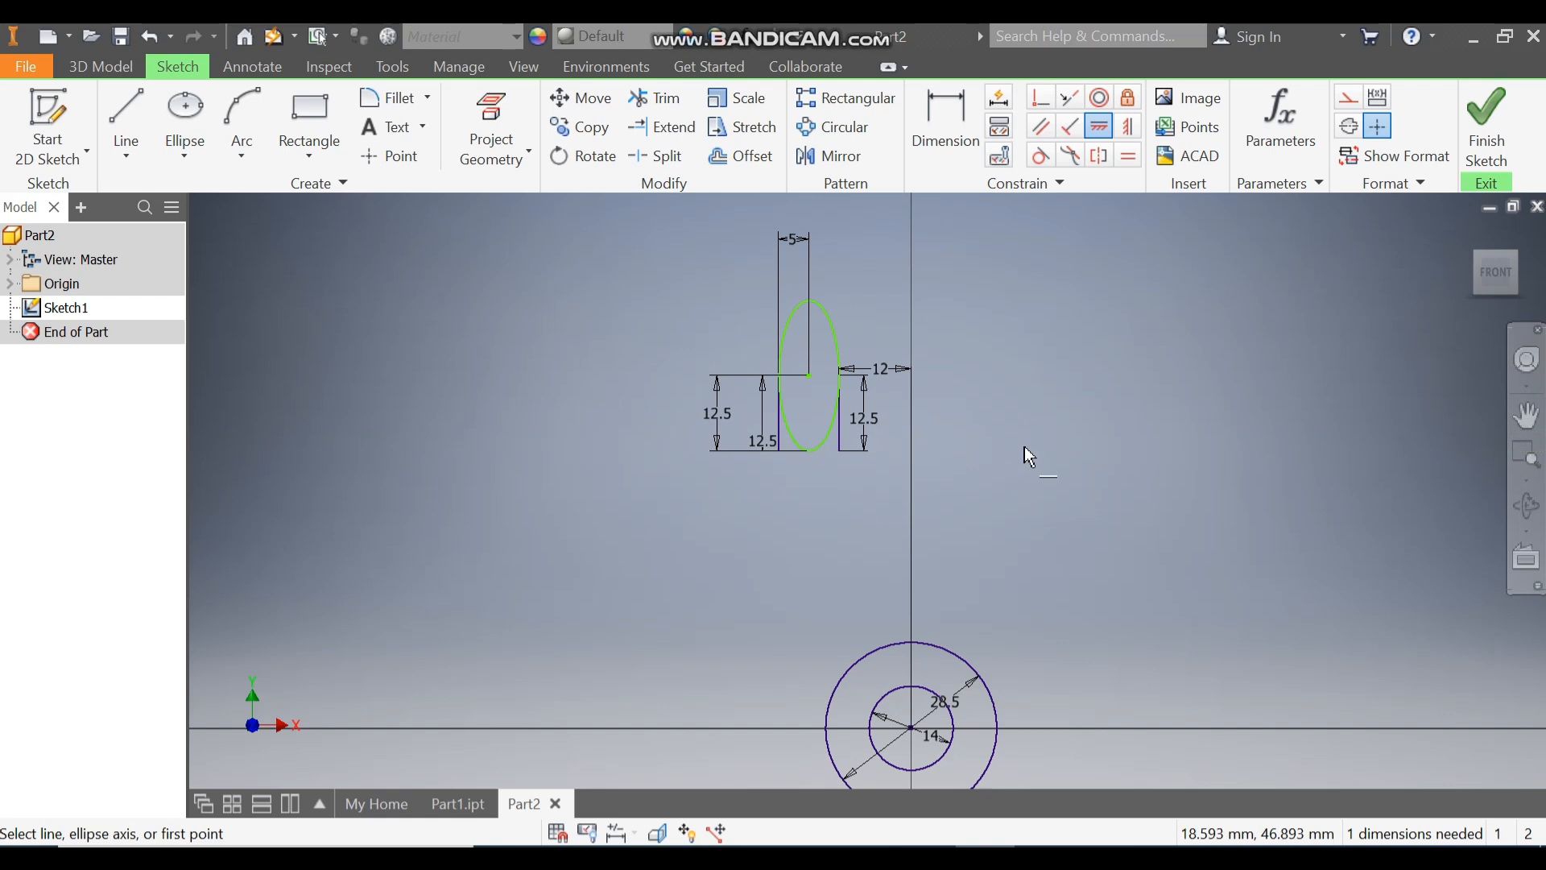
key("Escape")
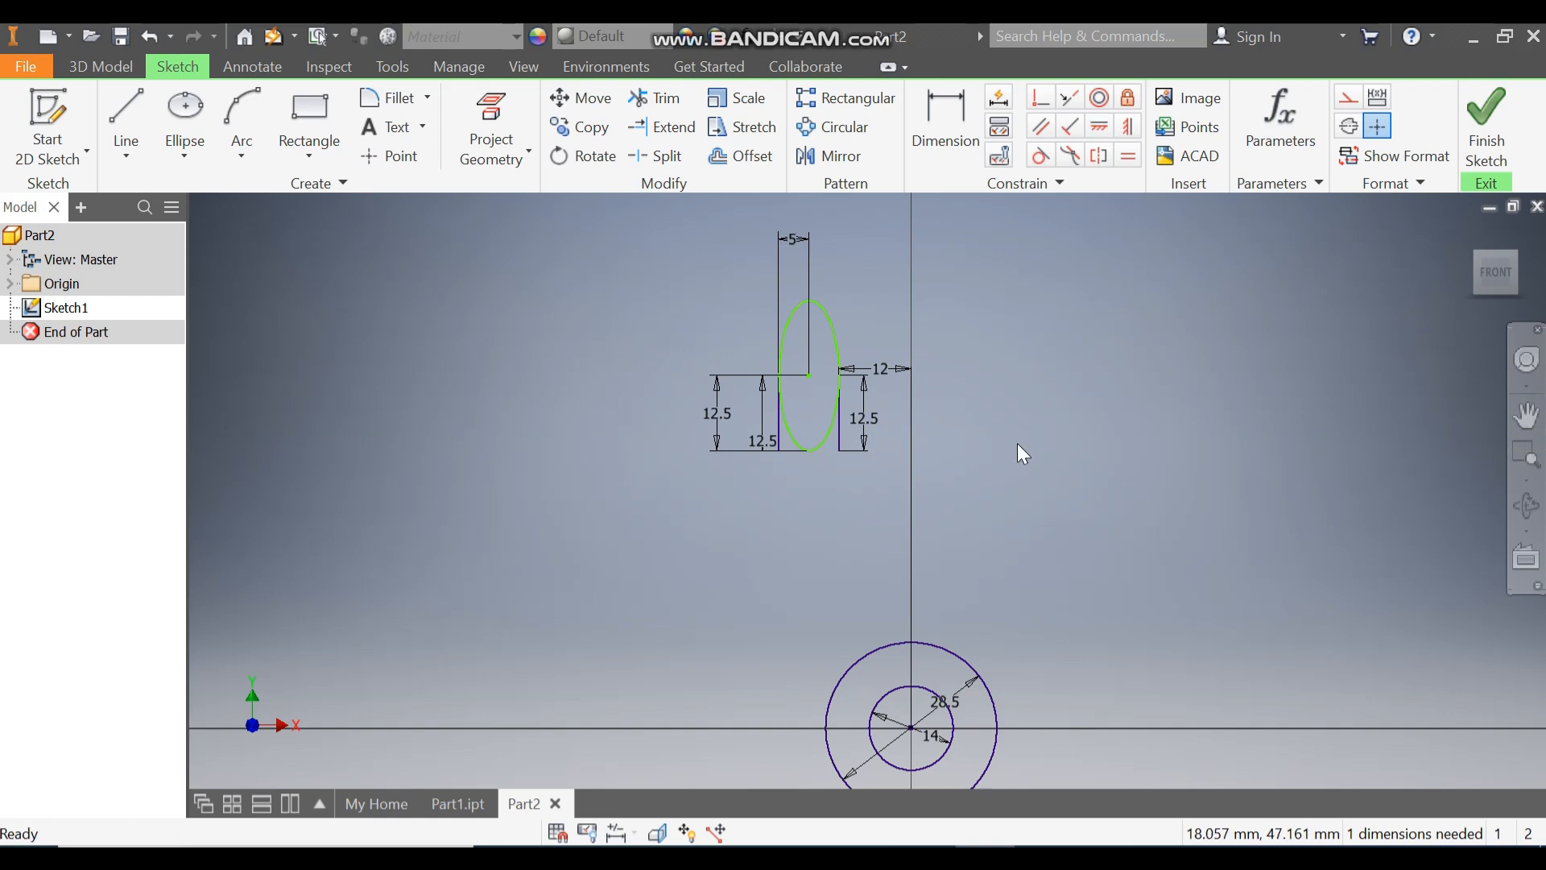
Step: Draw a three-point arc from the right vertical line's lower end to the upper right of the outer circle
left_click(244, 142)
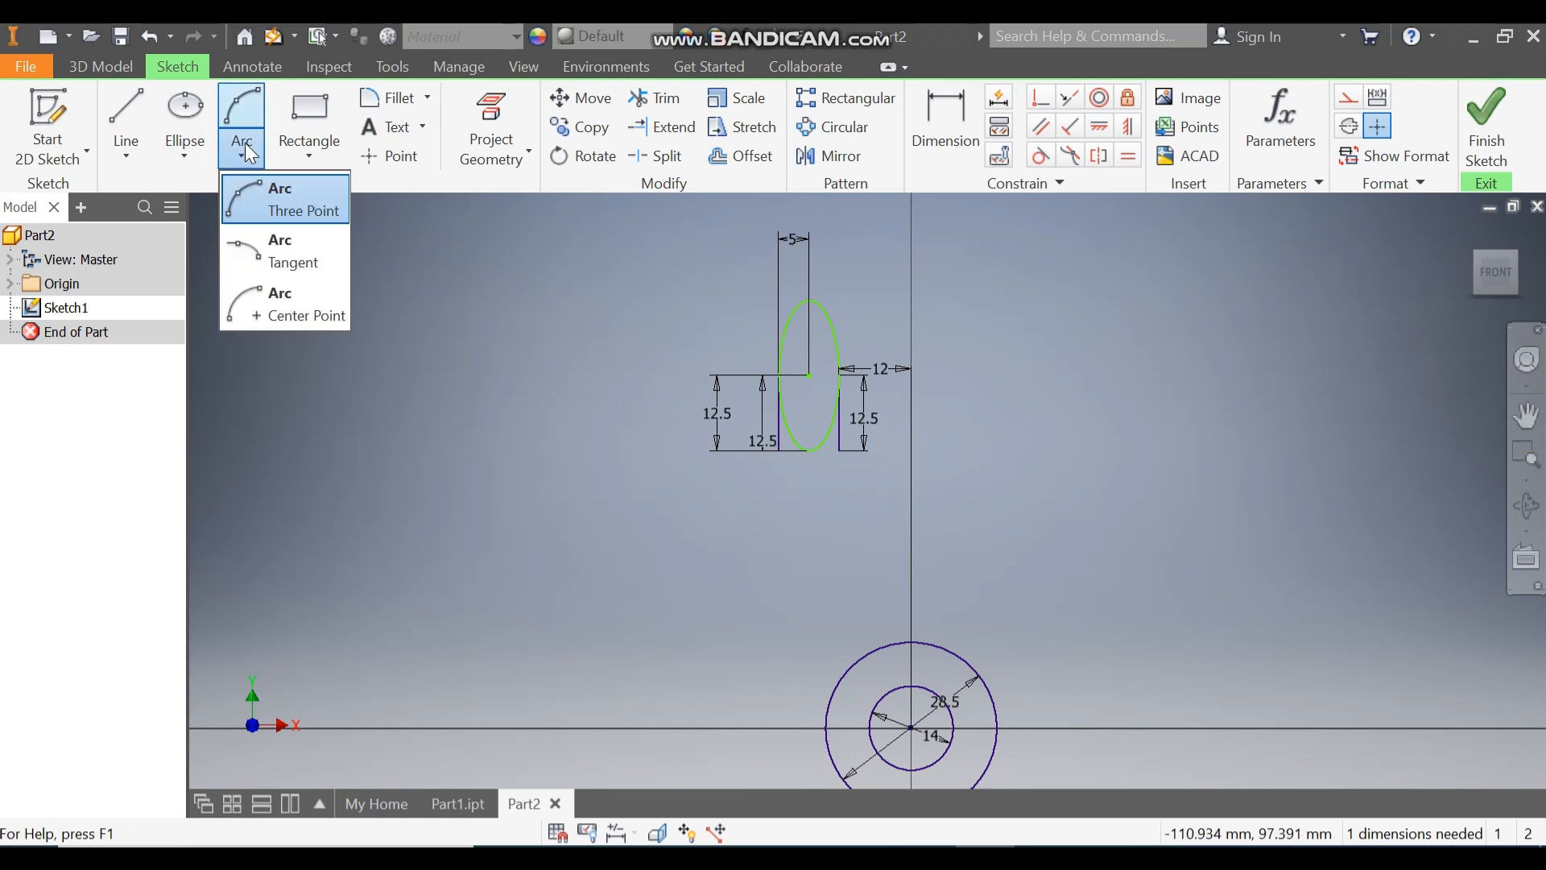
left_click(268, 190)
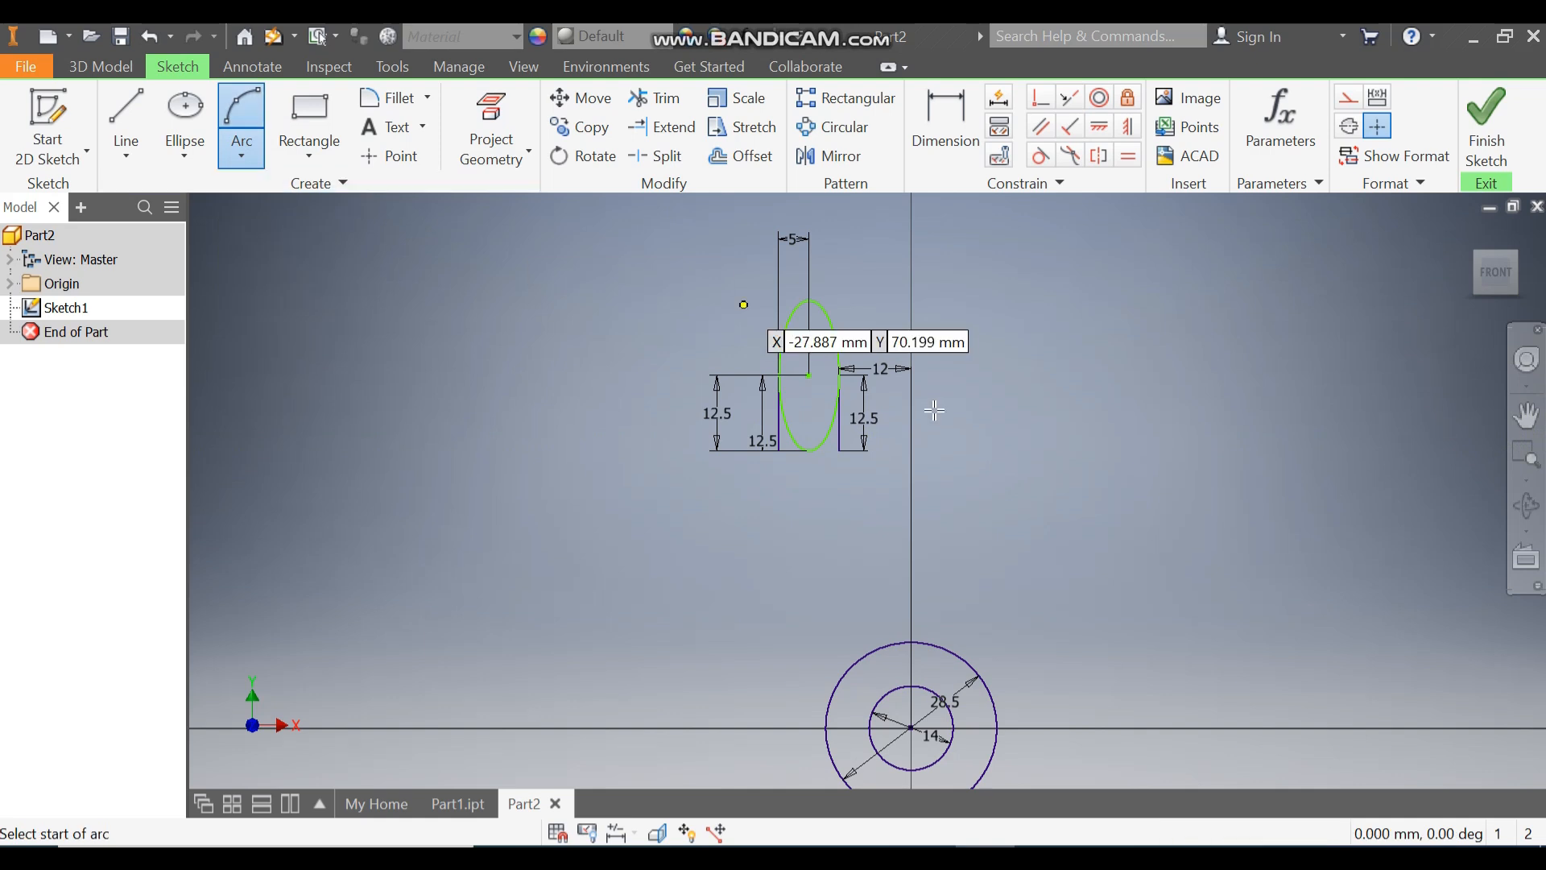
left_click(839, 451)
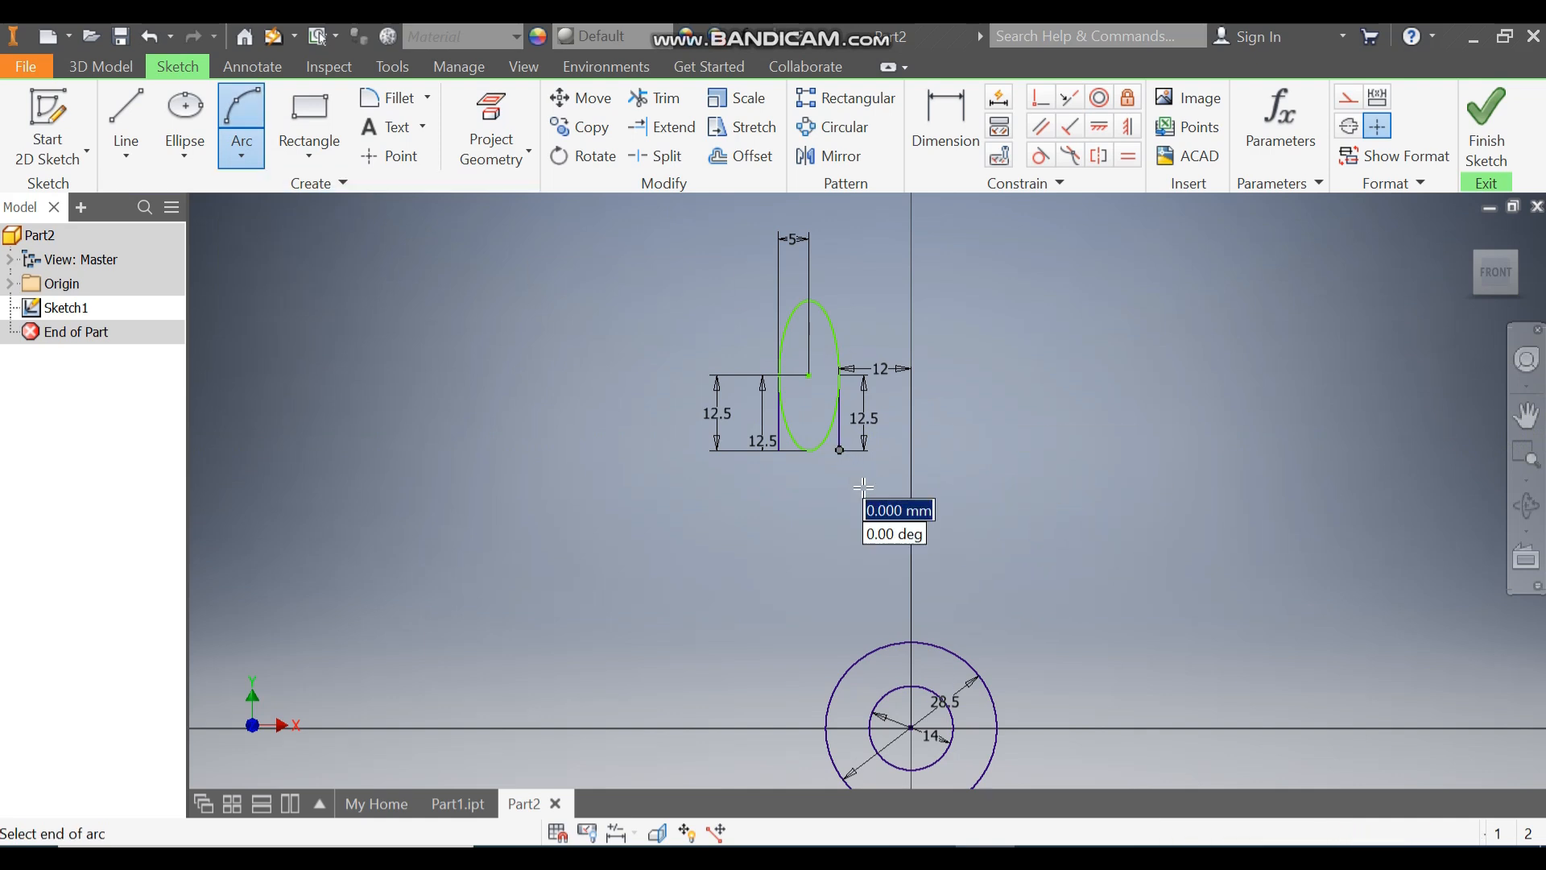
left_click(953, 654)
left_click(894, 602)
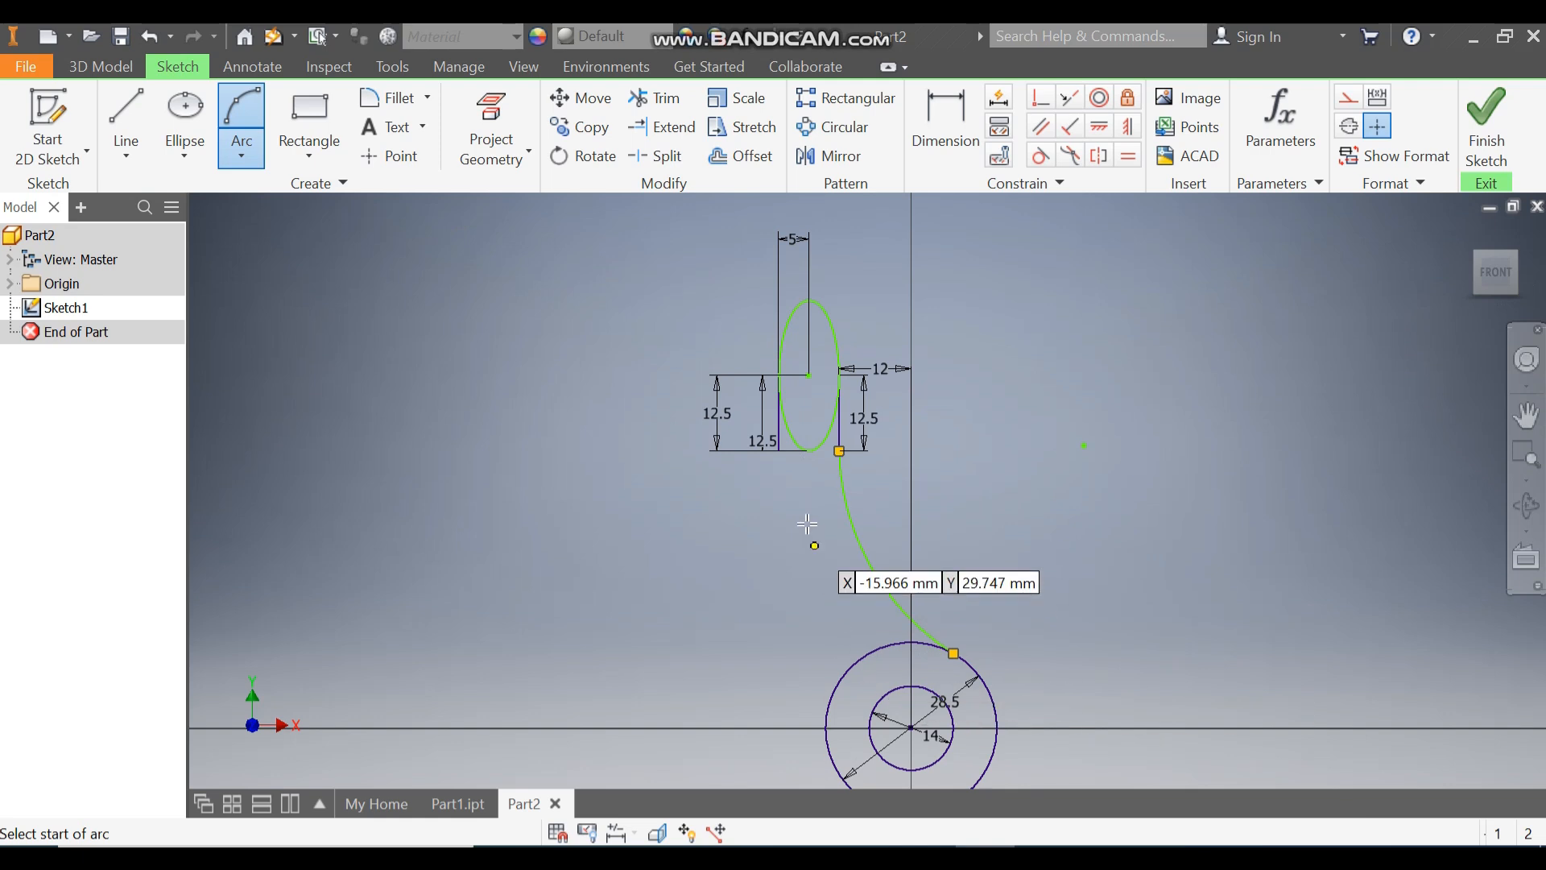
Step: Draw a second three-point arc from the left vertical line's lower end to the left side of the outer circle
left_click(779, 451)
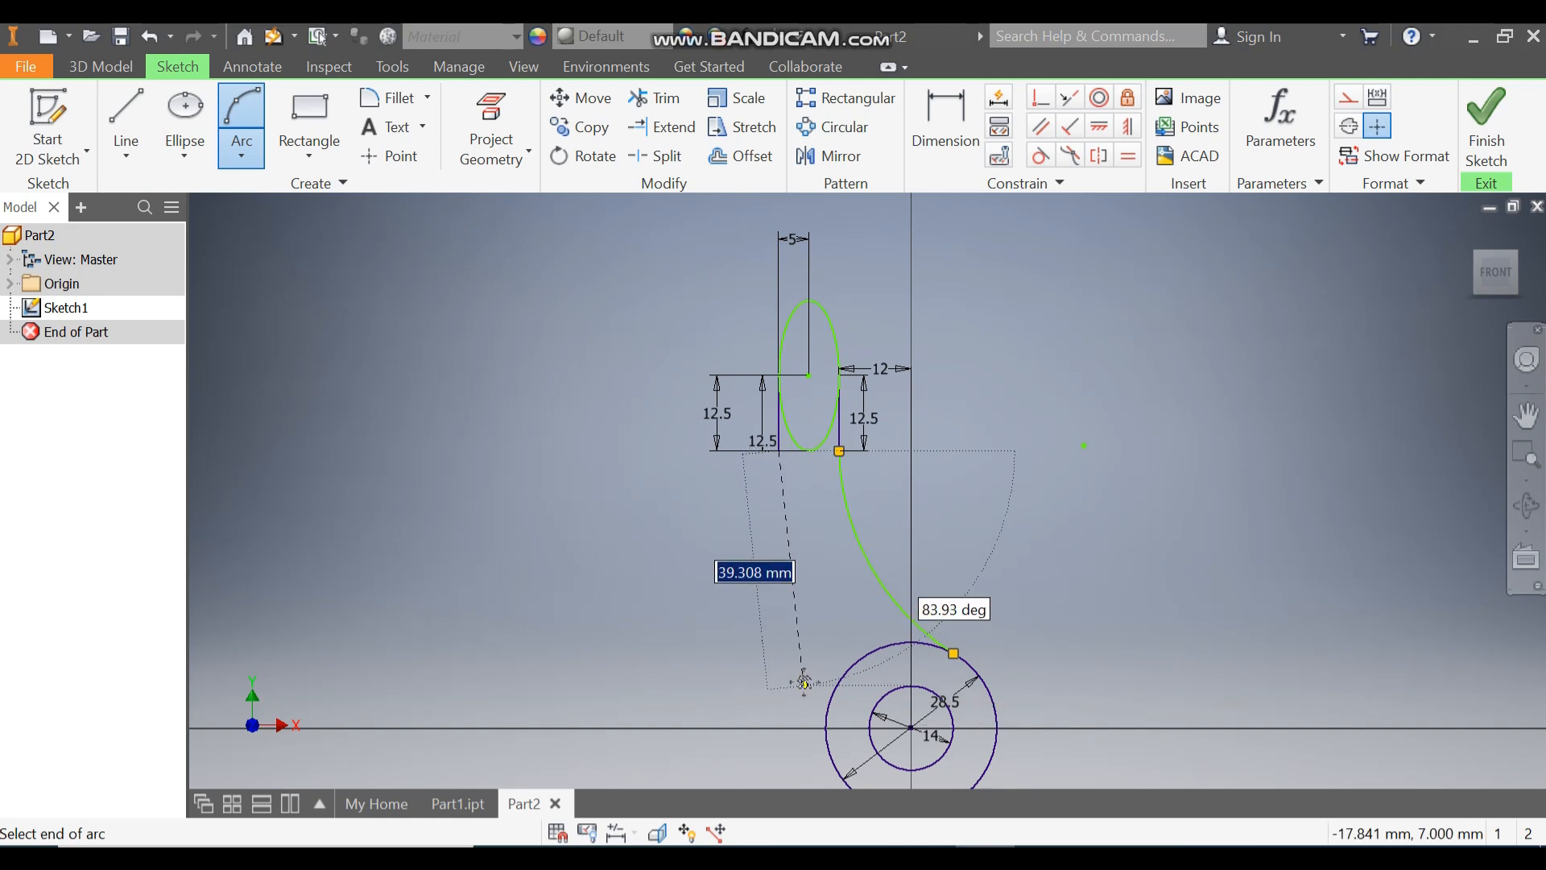
middle_click_drag(803, 683, 872, 542)
left_click(867, 597)
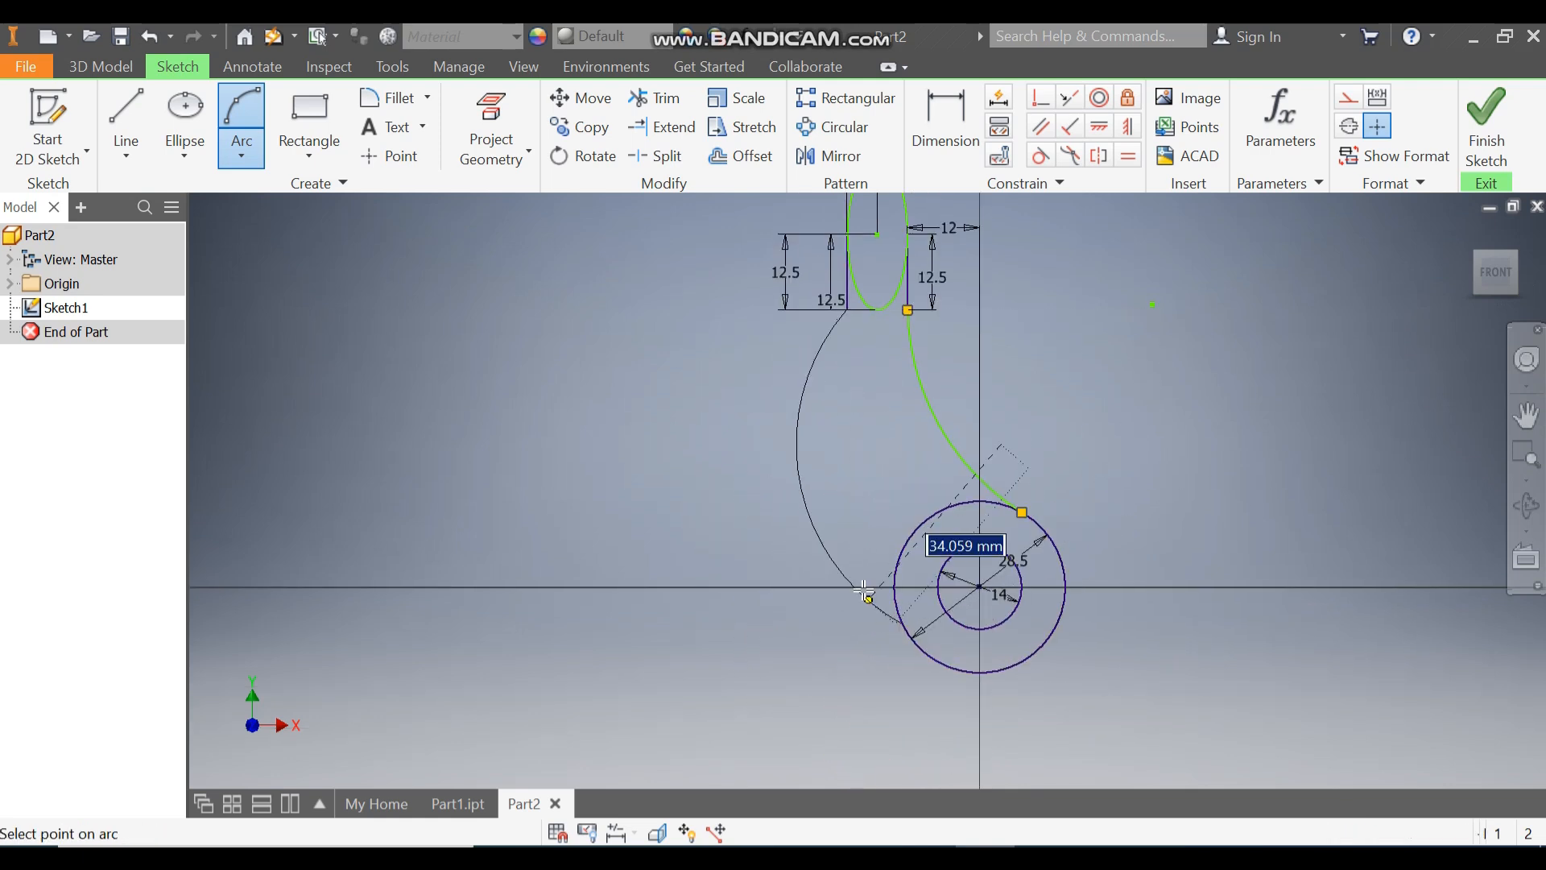
left_click(863, 536)
middle_click_drag(968, 397, 777, 539)
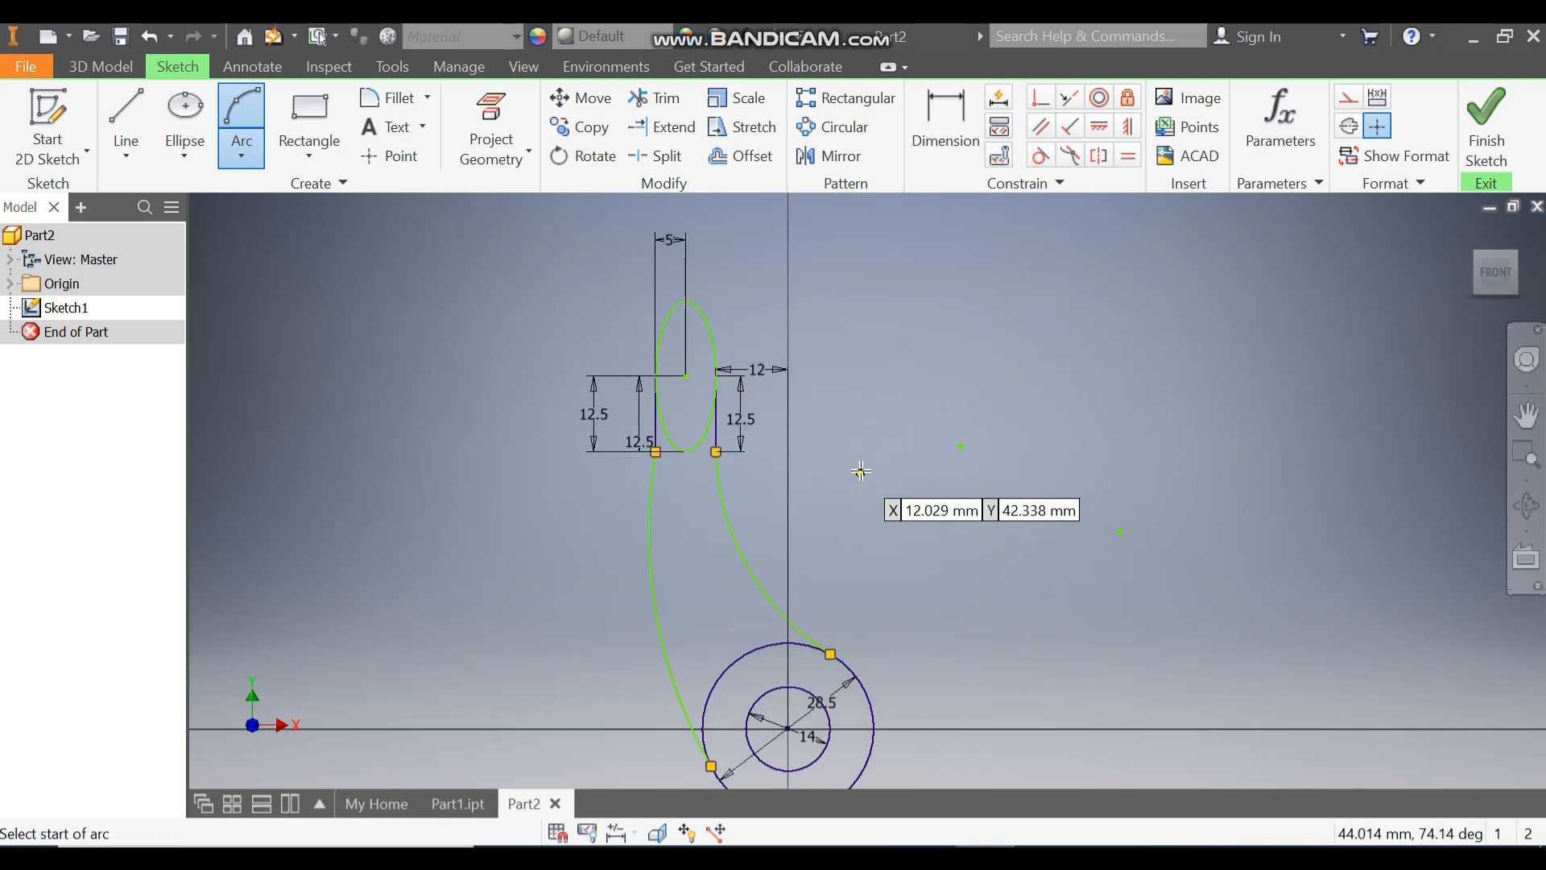
Step: Make the right arc tangent to the right vertical line and to the outer circle
left_click(1040, 155)
left_click(730, 480)
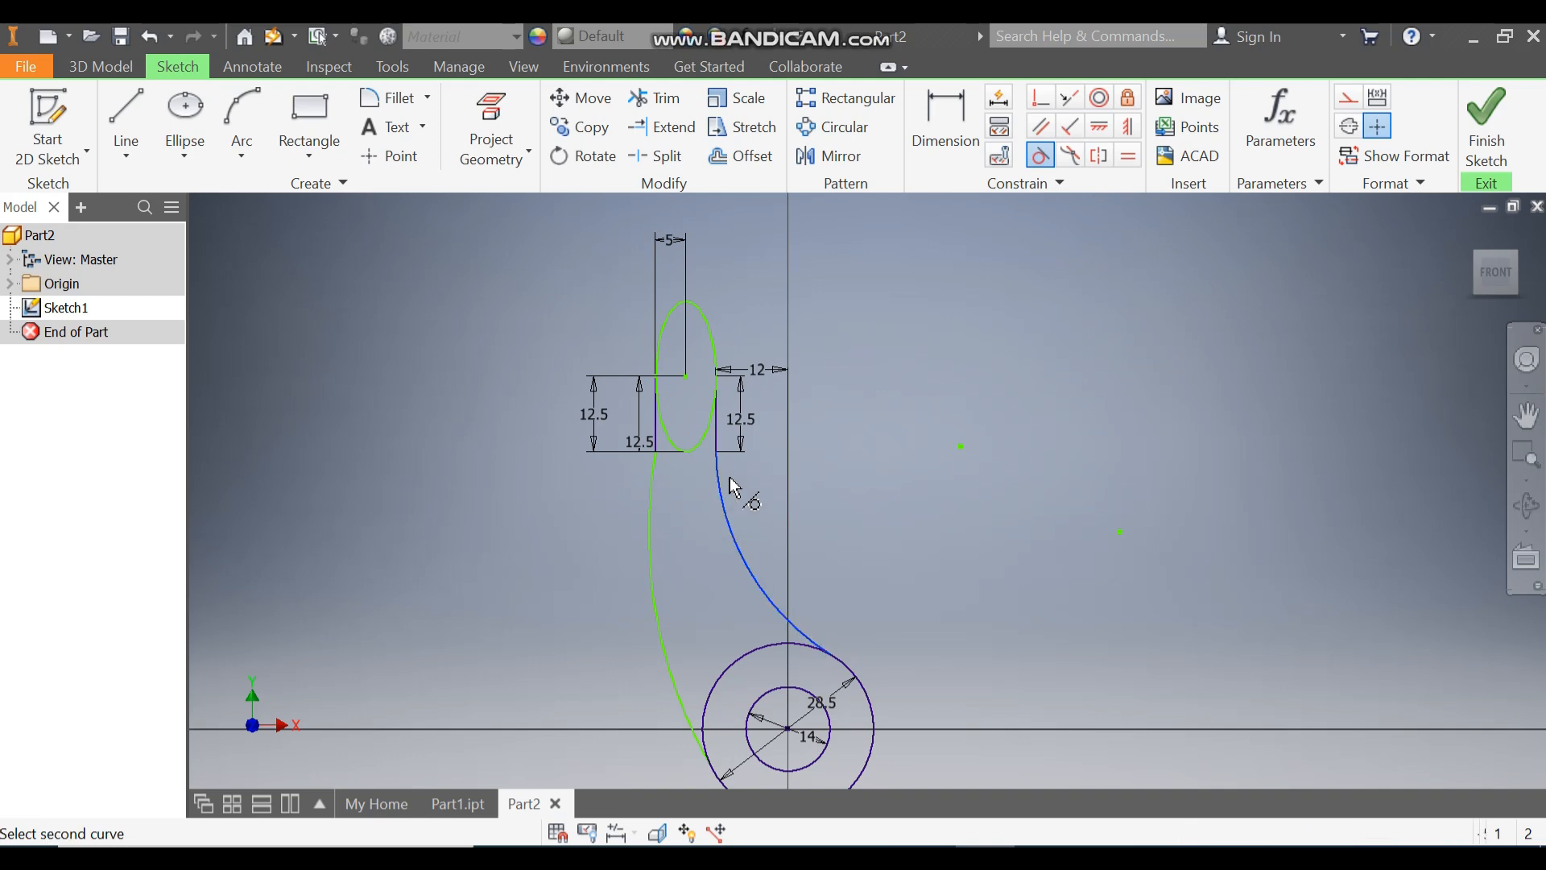
left_click(716, 427)
left_click(764, 603)
left_click(854, 672)
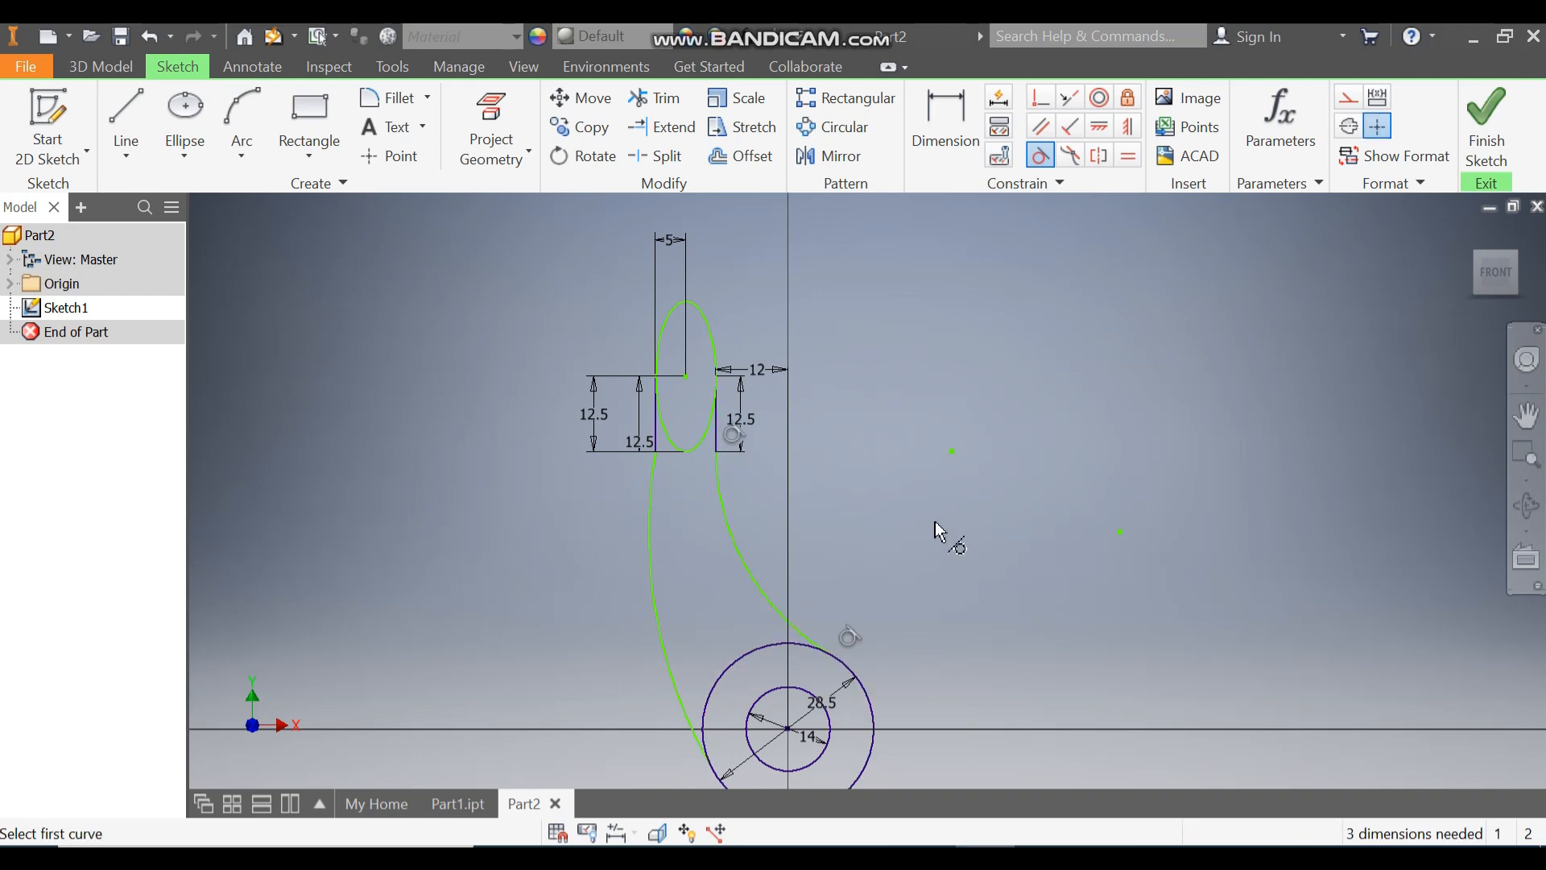
Step: Make the left arc tangent to the outer circle and to the left vertical line
left_click(652, 541)
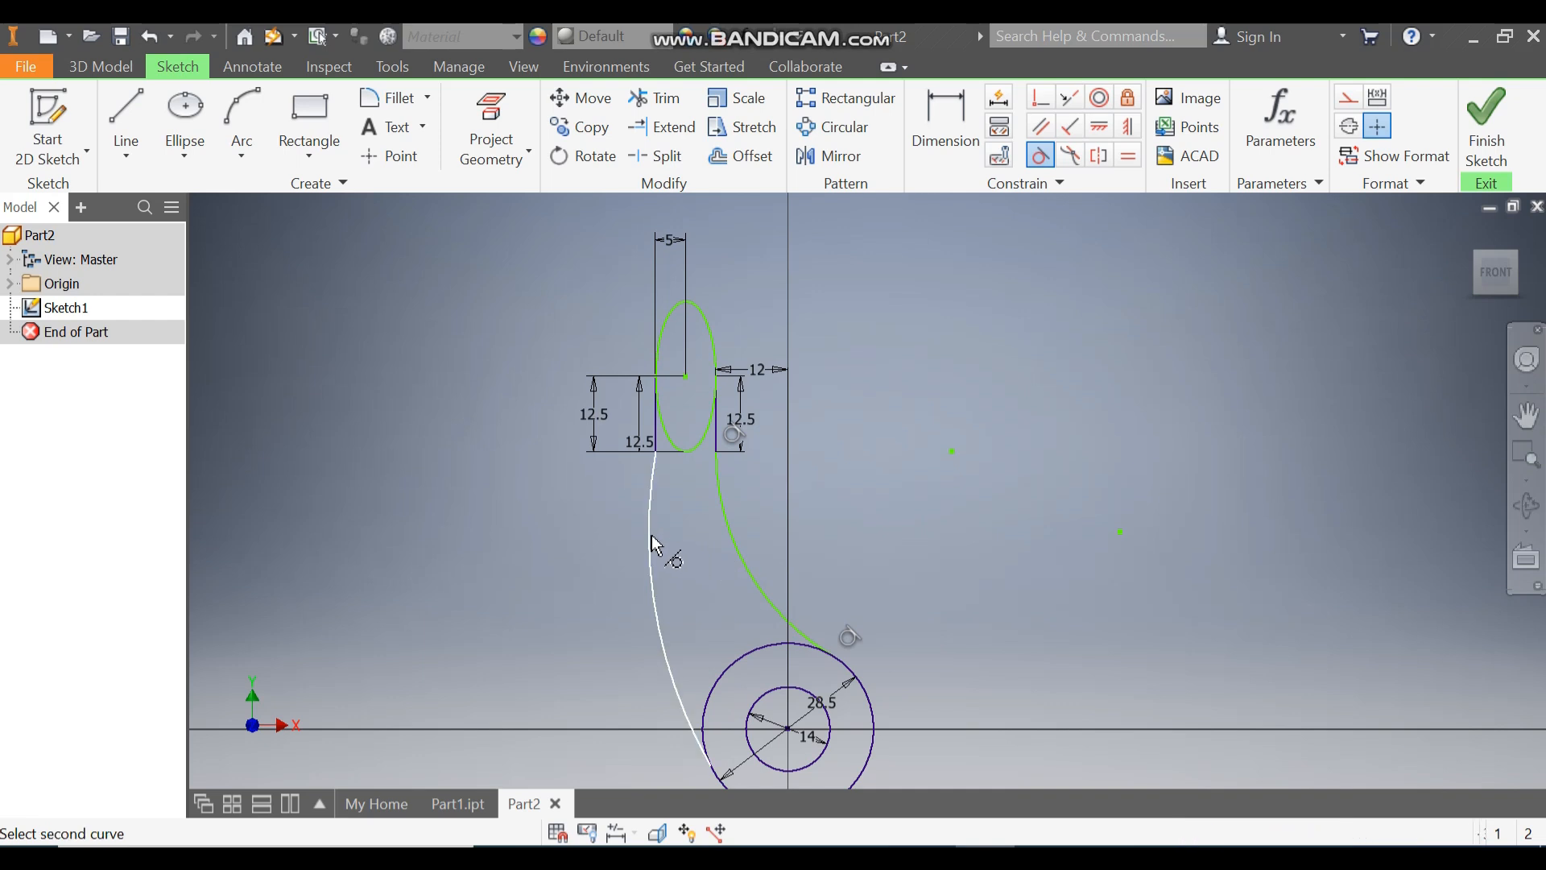
left_click(729, 667)
left_click(657, 442)
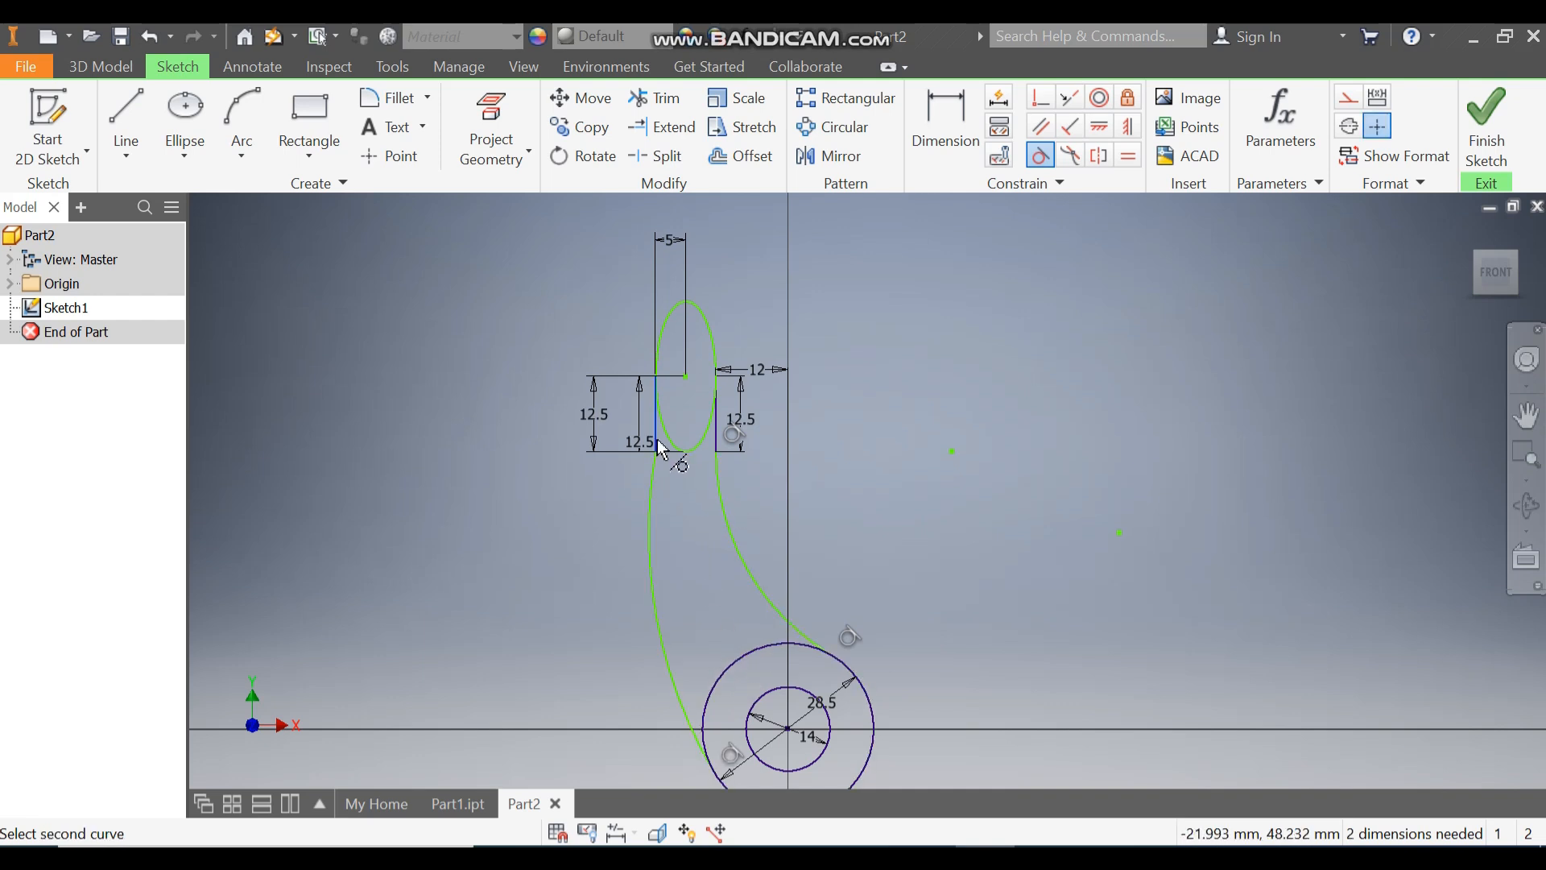
left_click(651, 488)
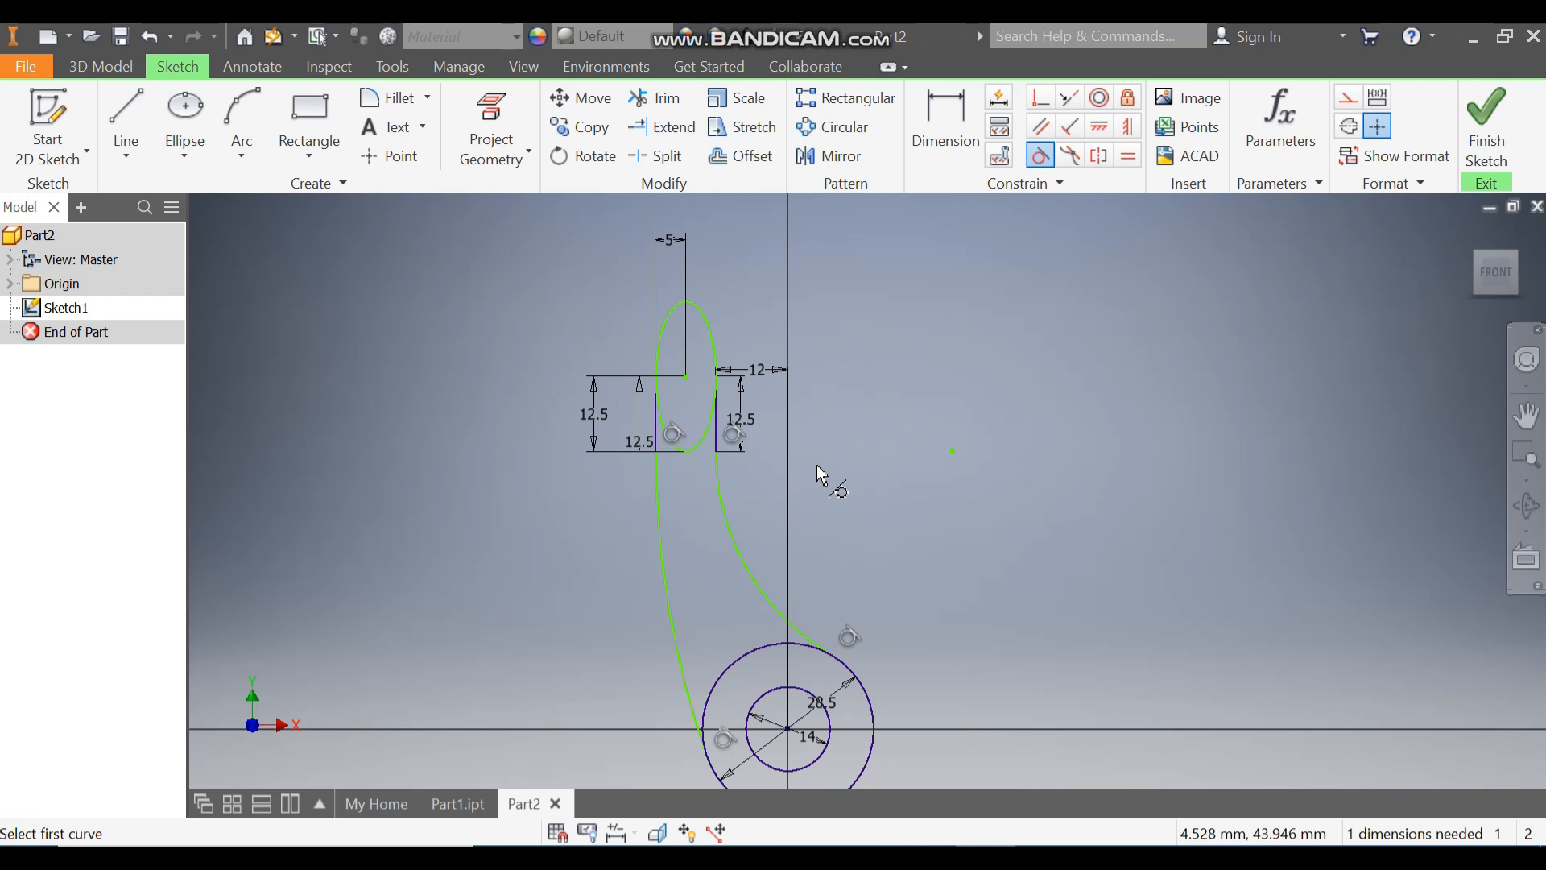
Step: Dimension the vertical distance from the ellipse centre to the horizontal axis through the circles at 62.5 mm
left_click(947, 113)
left_click(686, 377)
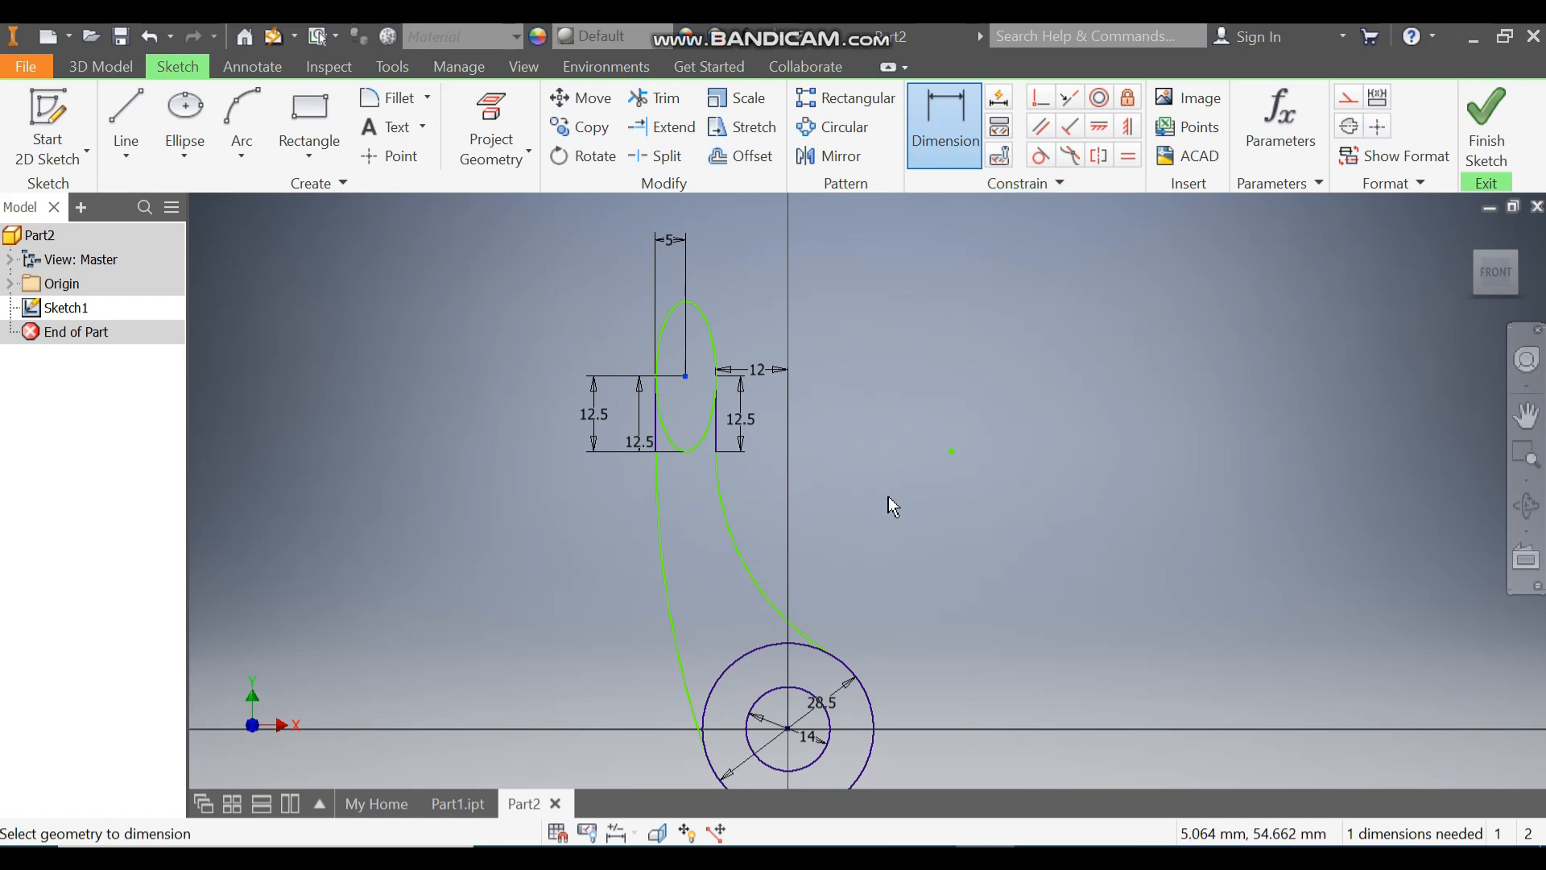
left_click(651, 728)
left_click(418, 592)
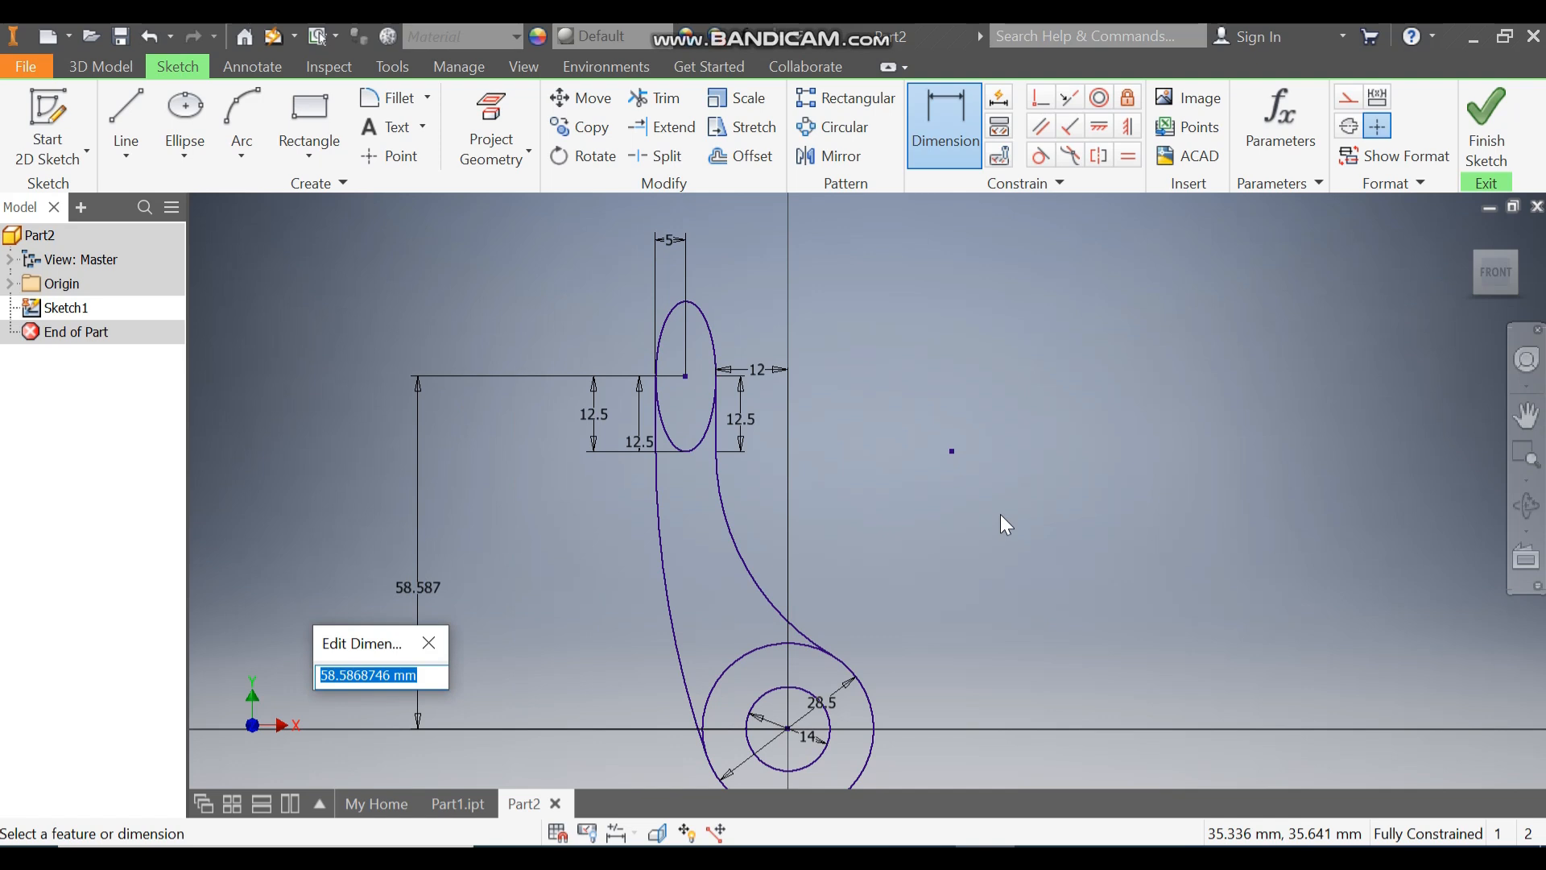
type("62.5")
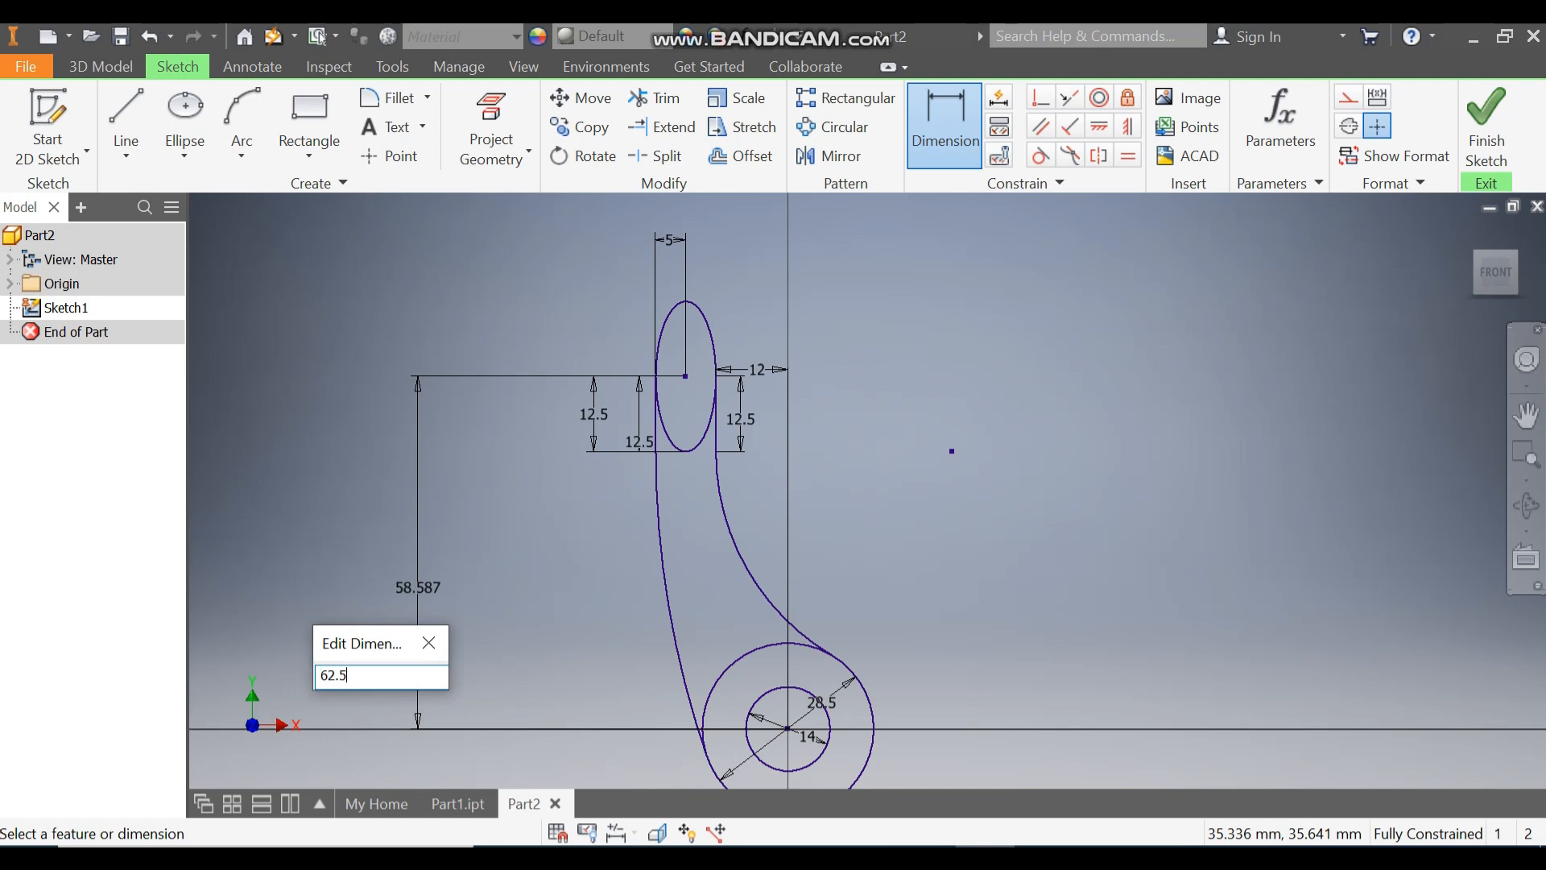
key("Return")
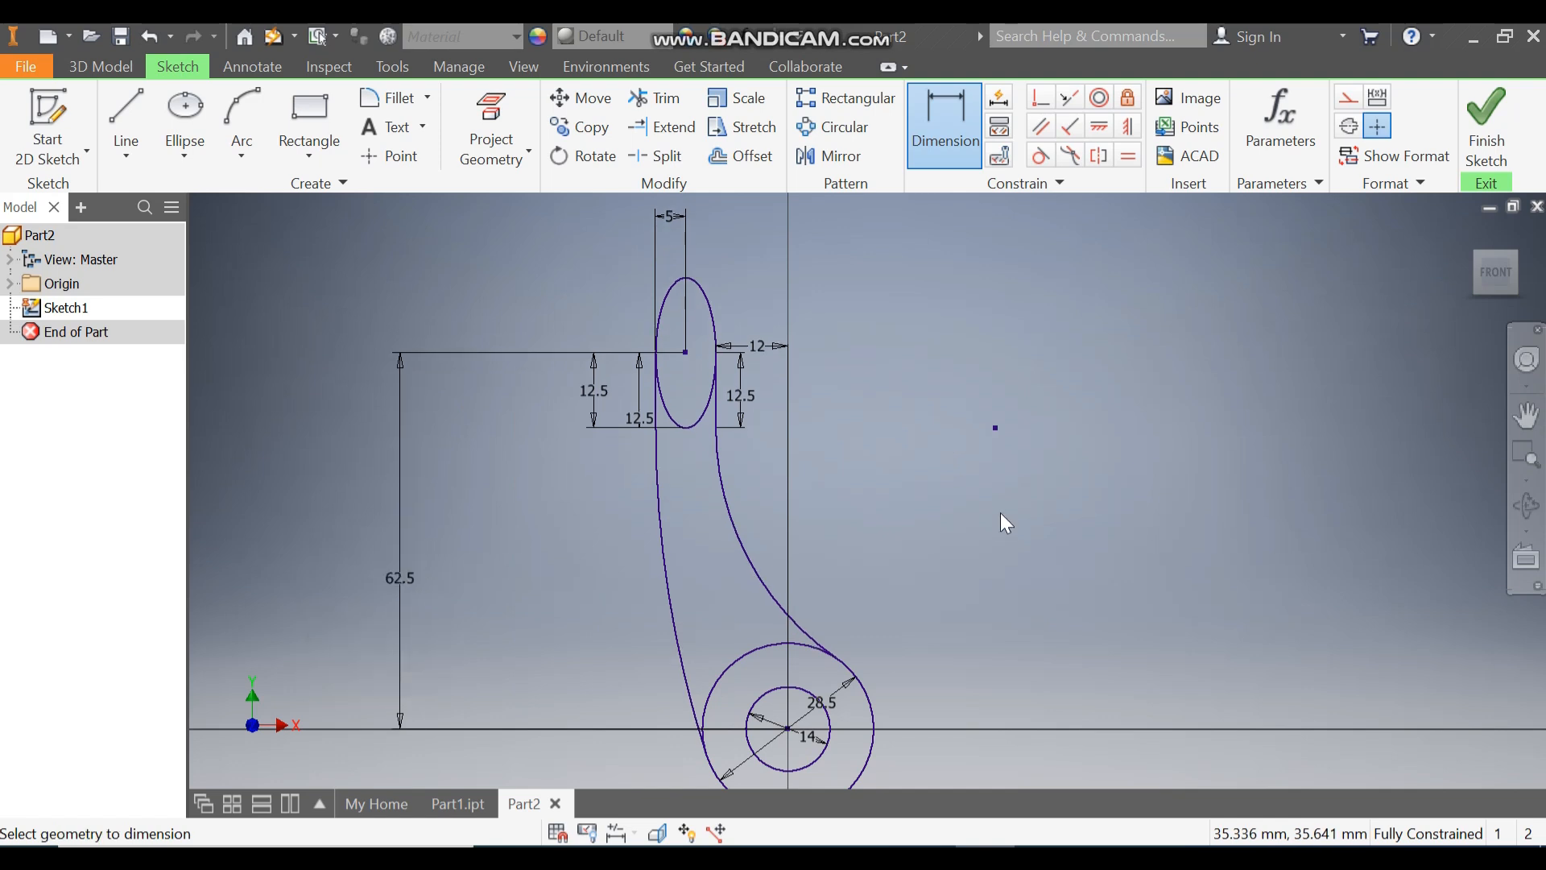
Step: Finish the sketch and extrude the whole arm profile, including the ellipse and circle areas, 6 mm in the reversed direction
scroll(810, 311, "down", 3)
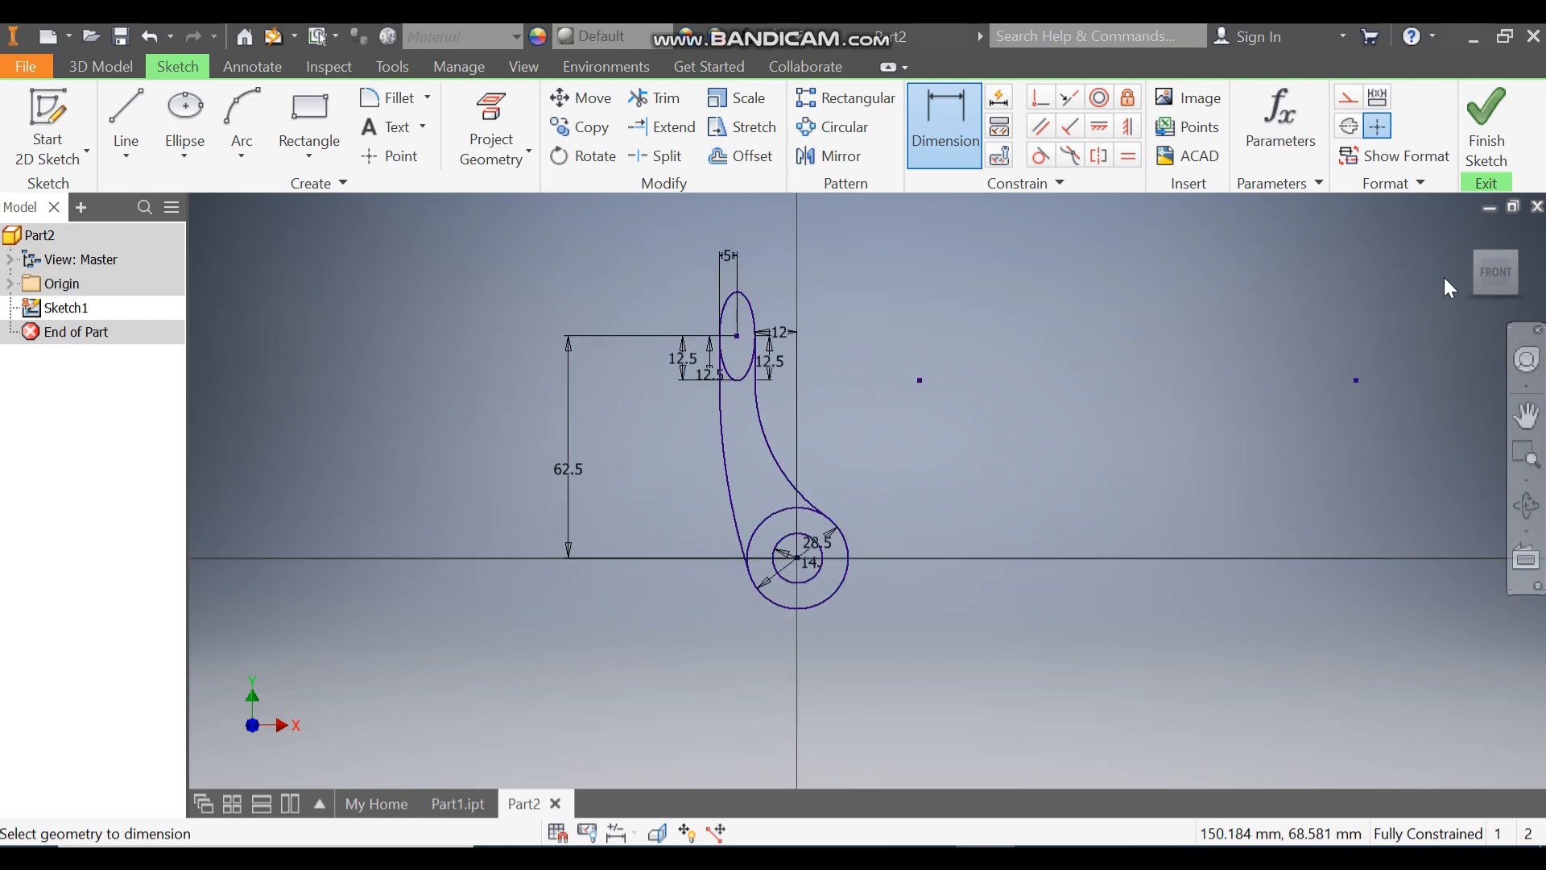
left_click(1489, 137)
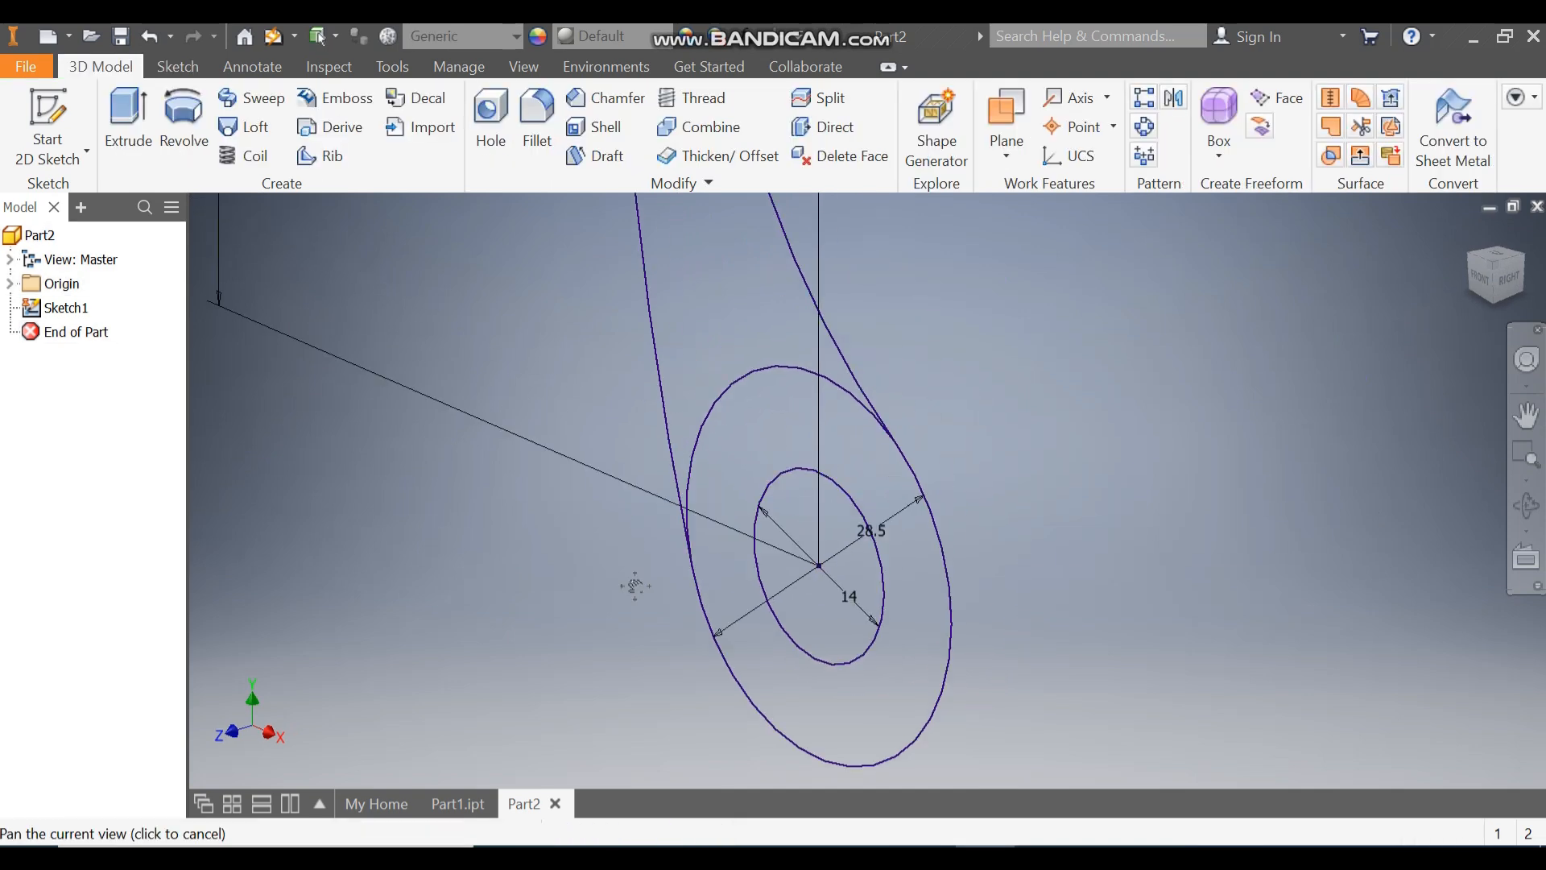
left_click(139, 129)
scroll(731, 270, "up", 3)
left_click_drag(803, 232, 578, 582)
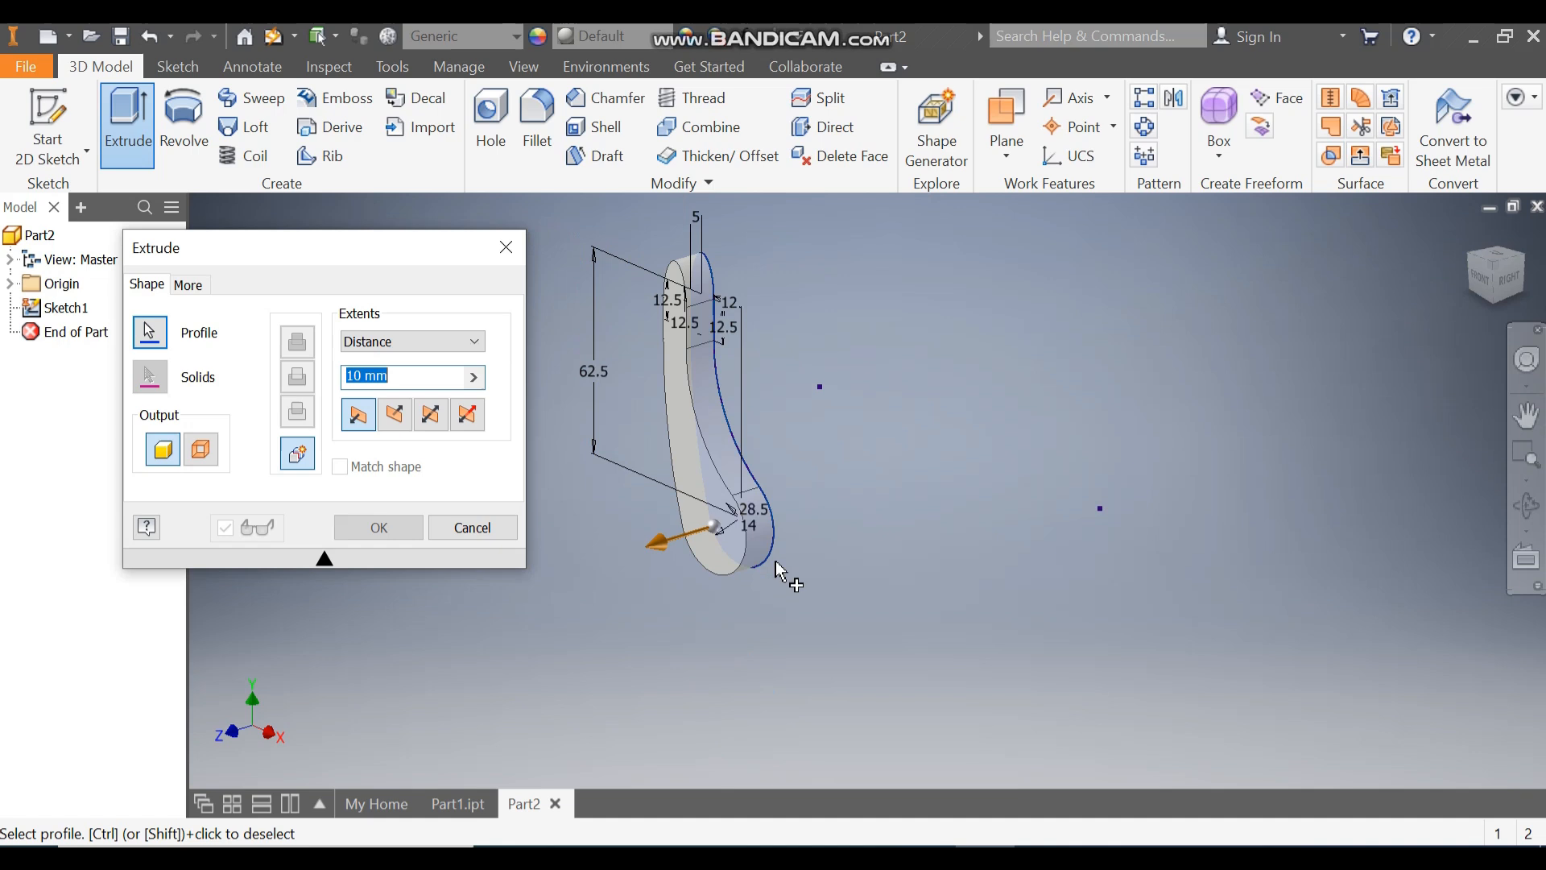
left_click(405, 425)
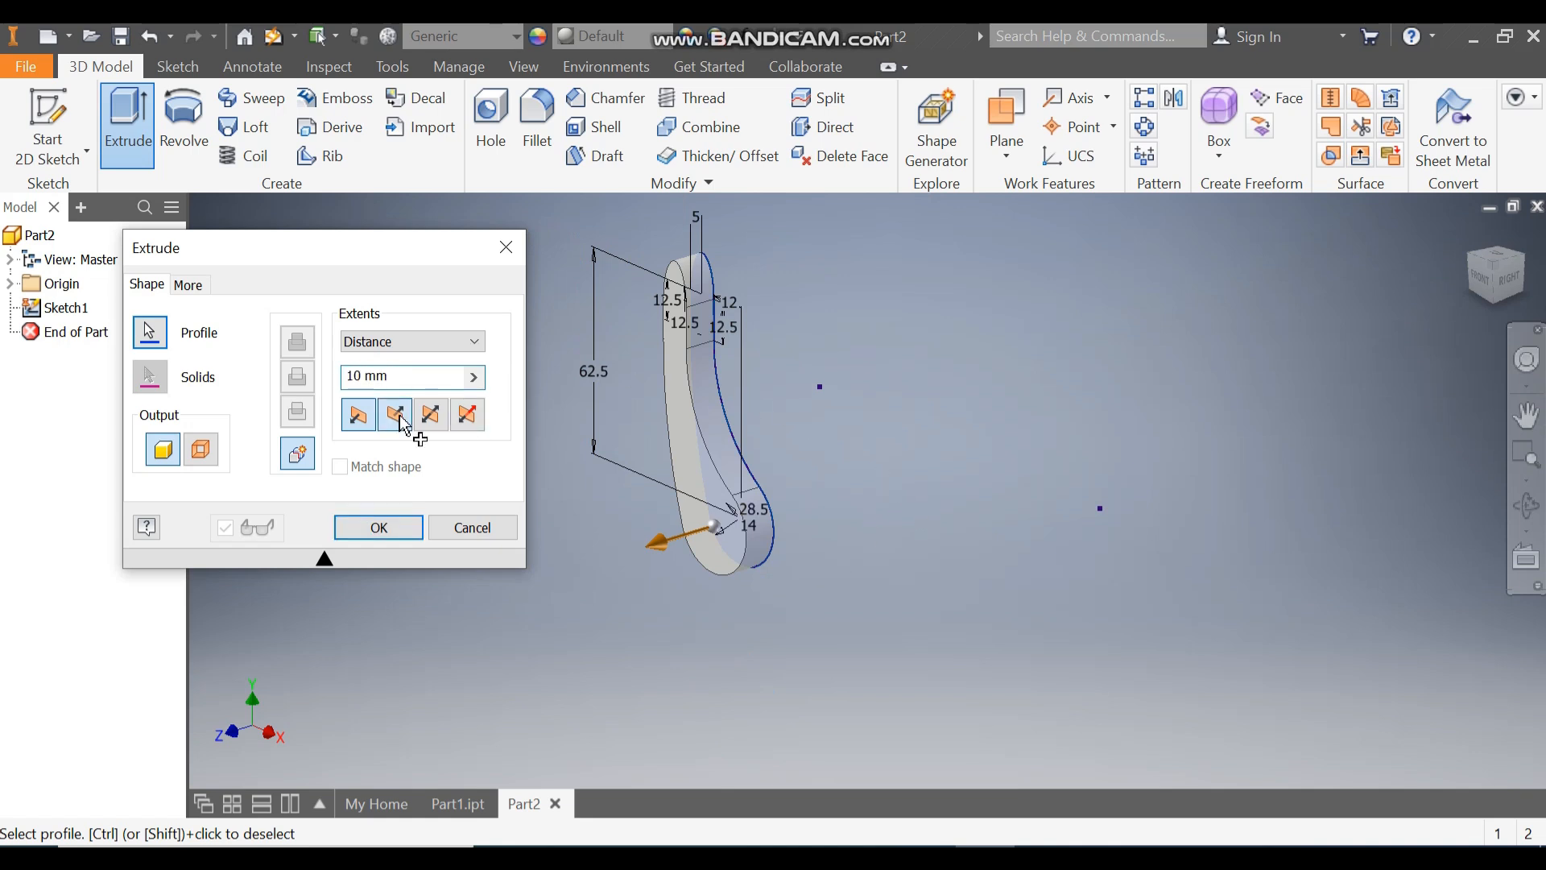
double_click(376, 377)
left_click_drag(334, 377, 307, 377)
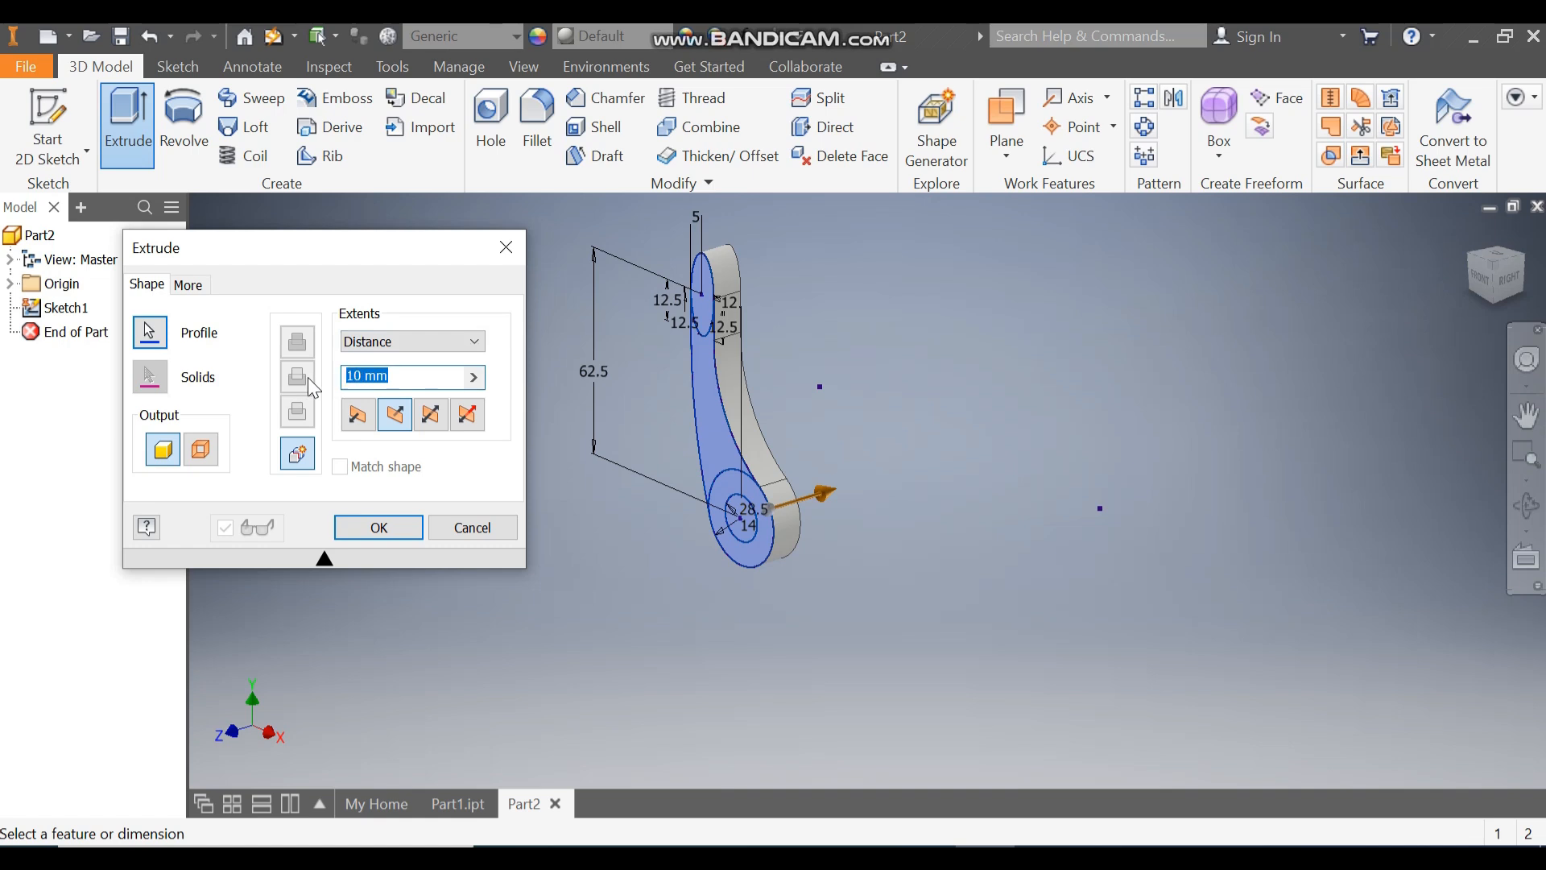
type("6")
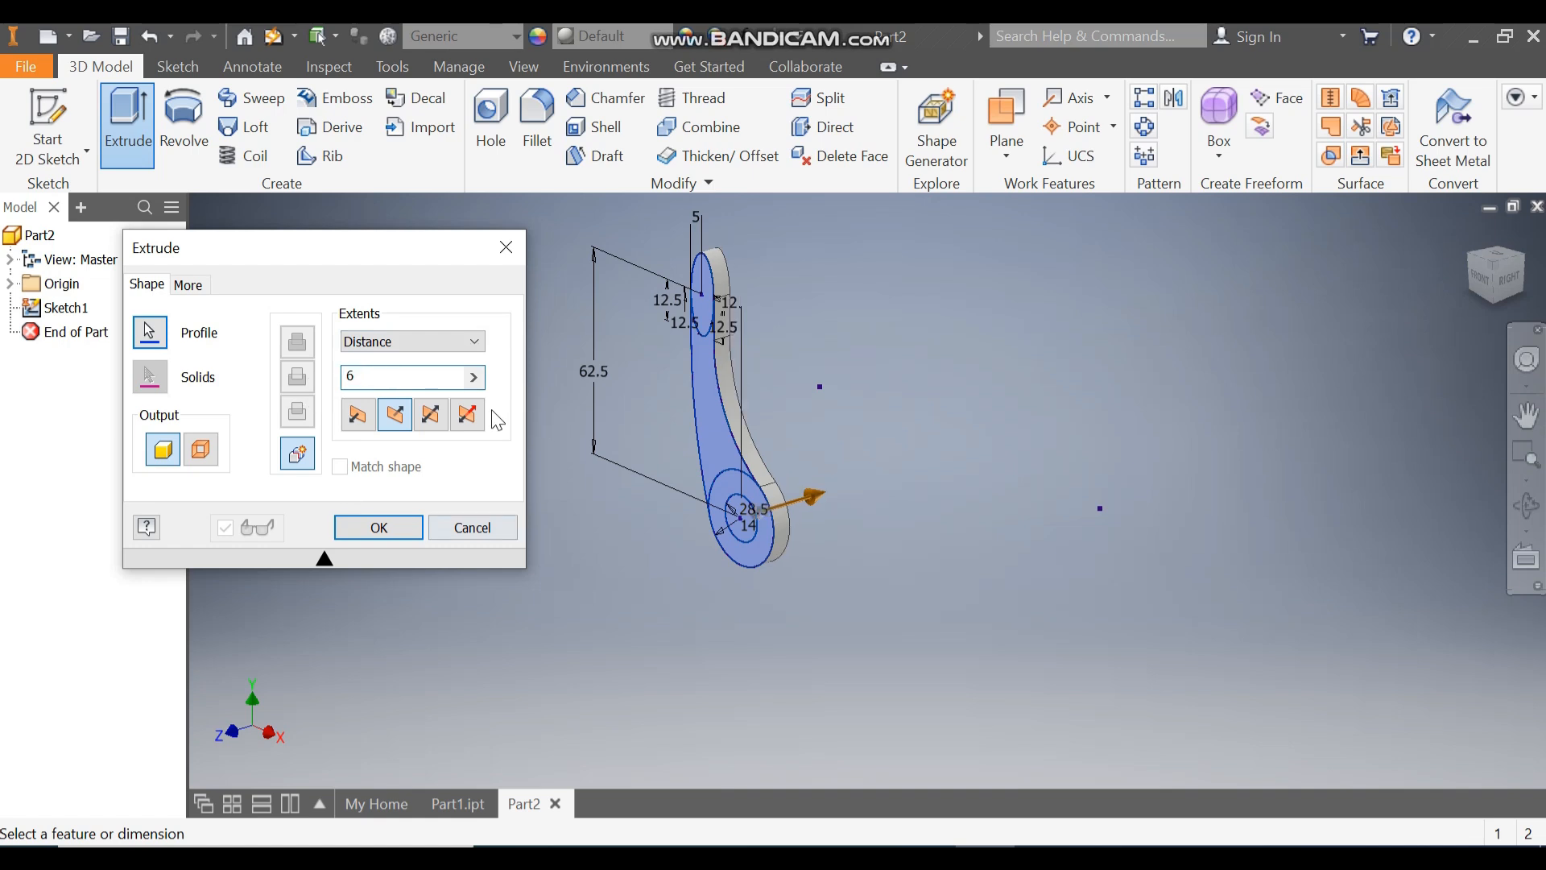
left_click(376, 537)
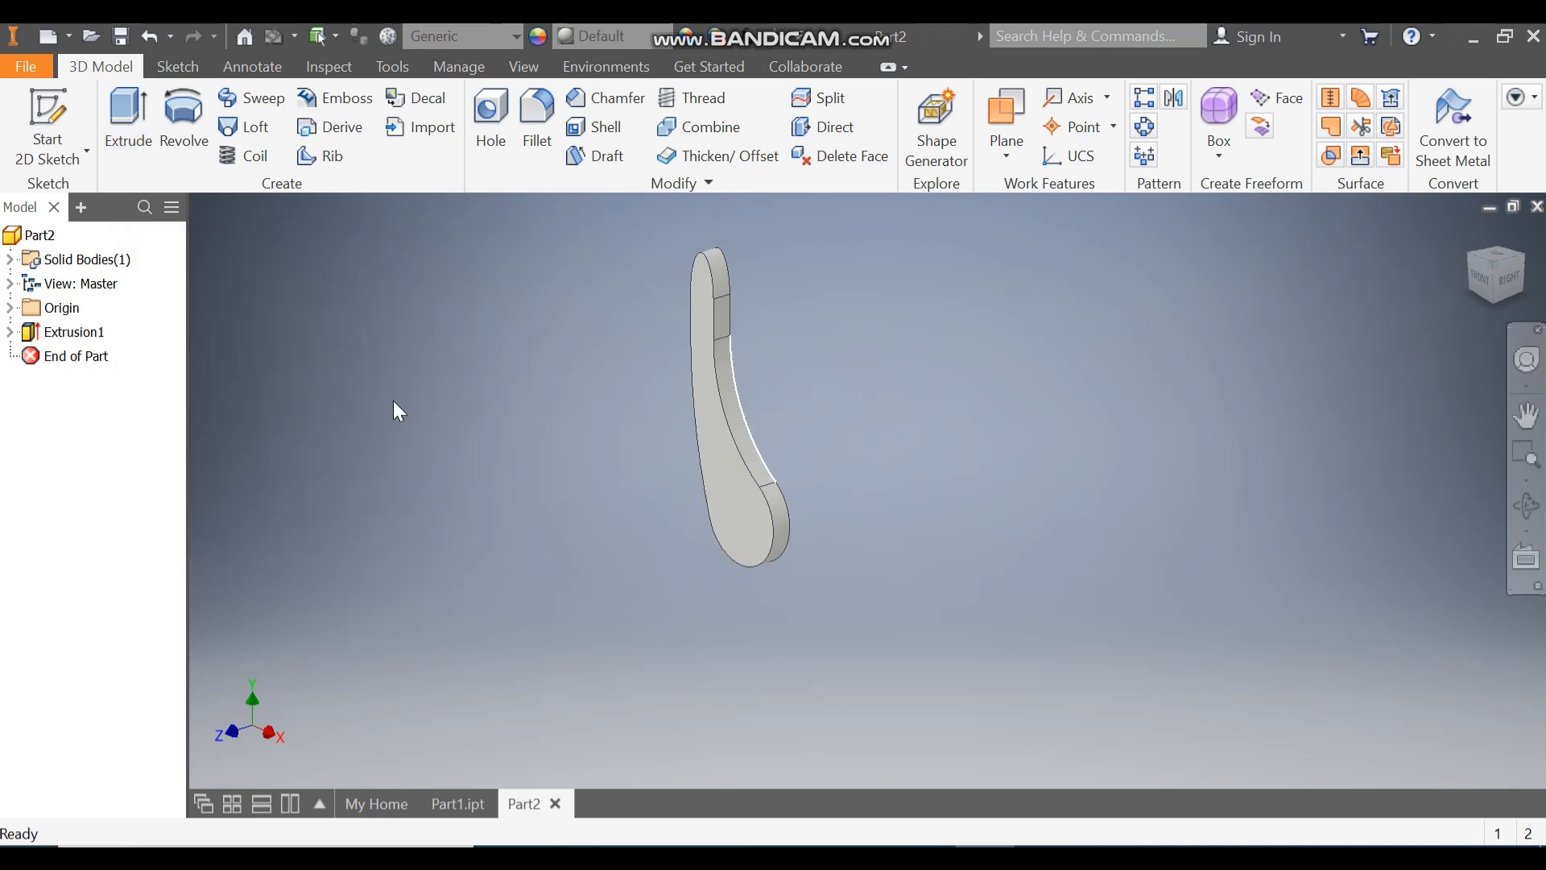
Step: Turn on the visibility of Sketch1 under Extrusion1
left_click(11, 332)
left_click(90, 357)
right_click(93, 360)
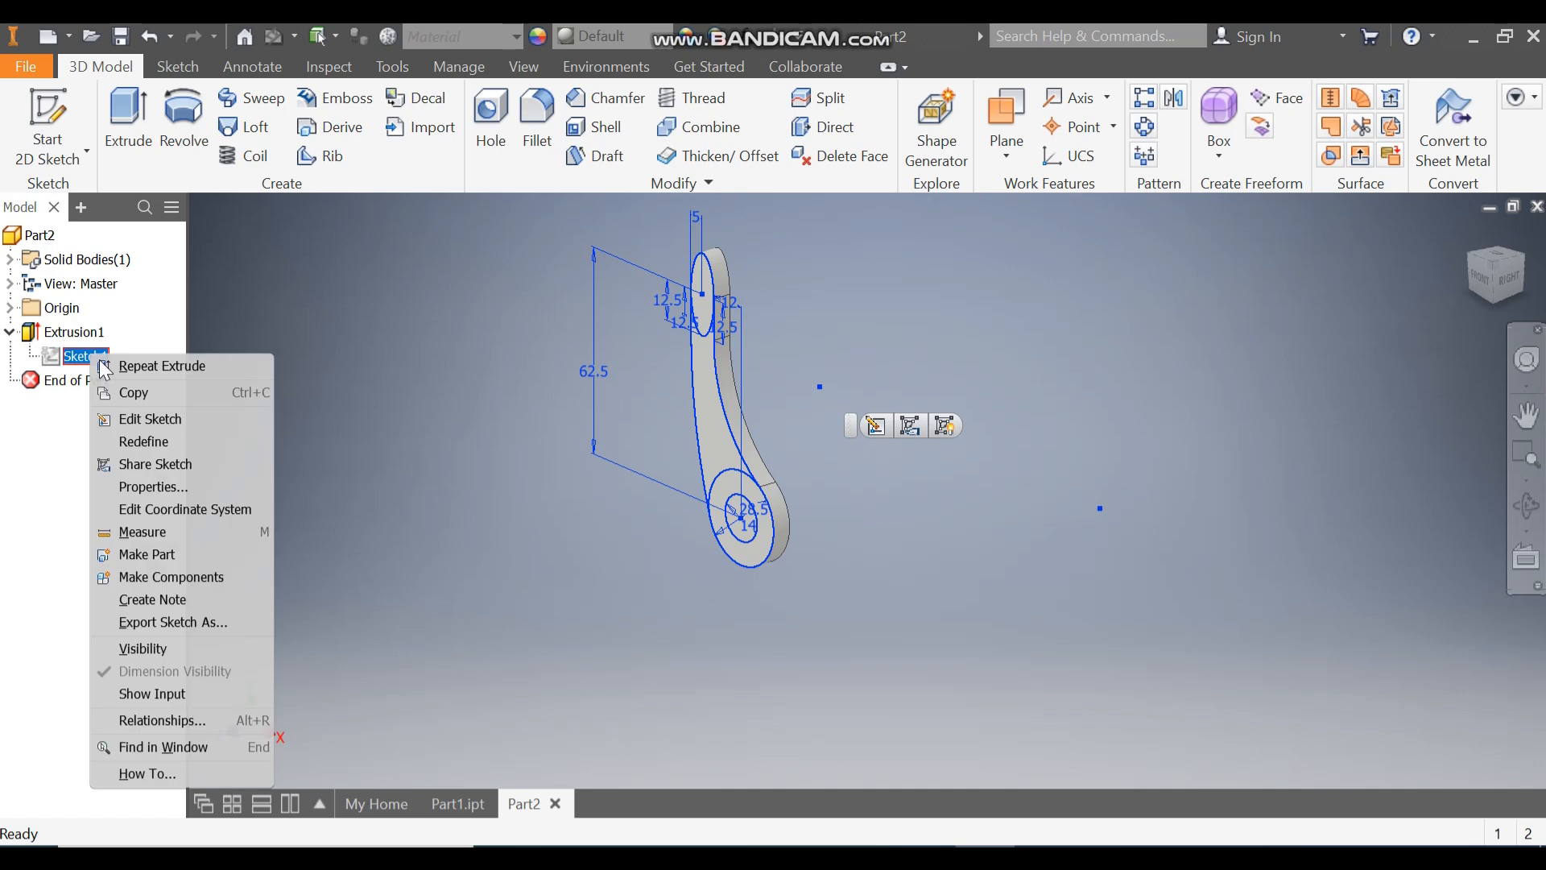
left_click(194, 644)
left_click(194, 642)
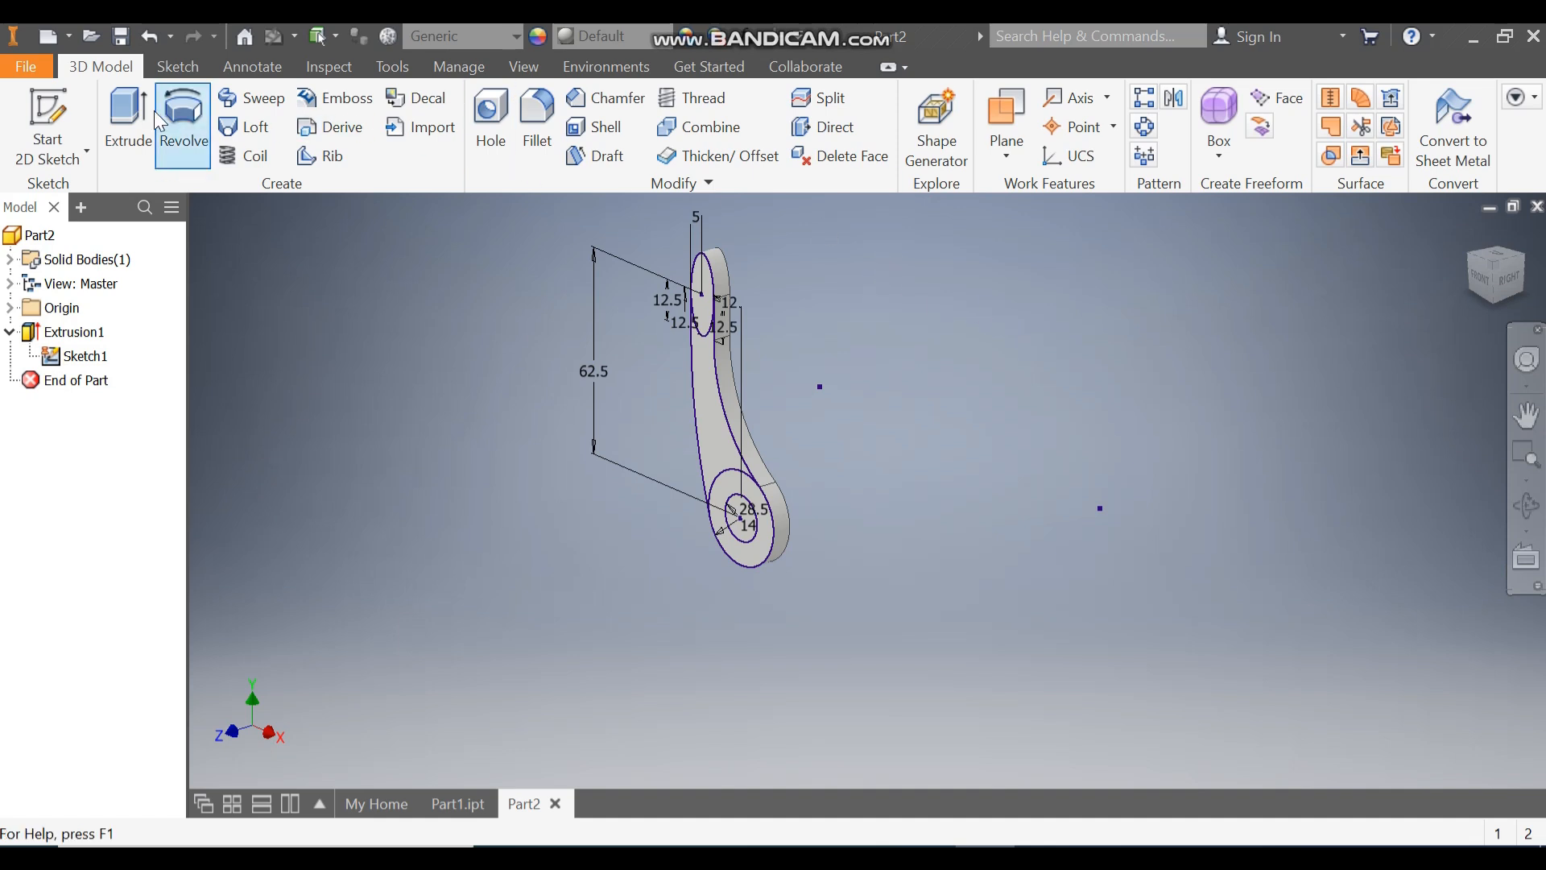
Step: Extrude the ellipse region at the arm's upper end 114 mm outward, joined to the arm
left_click(127, 121)
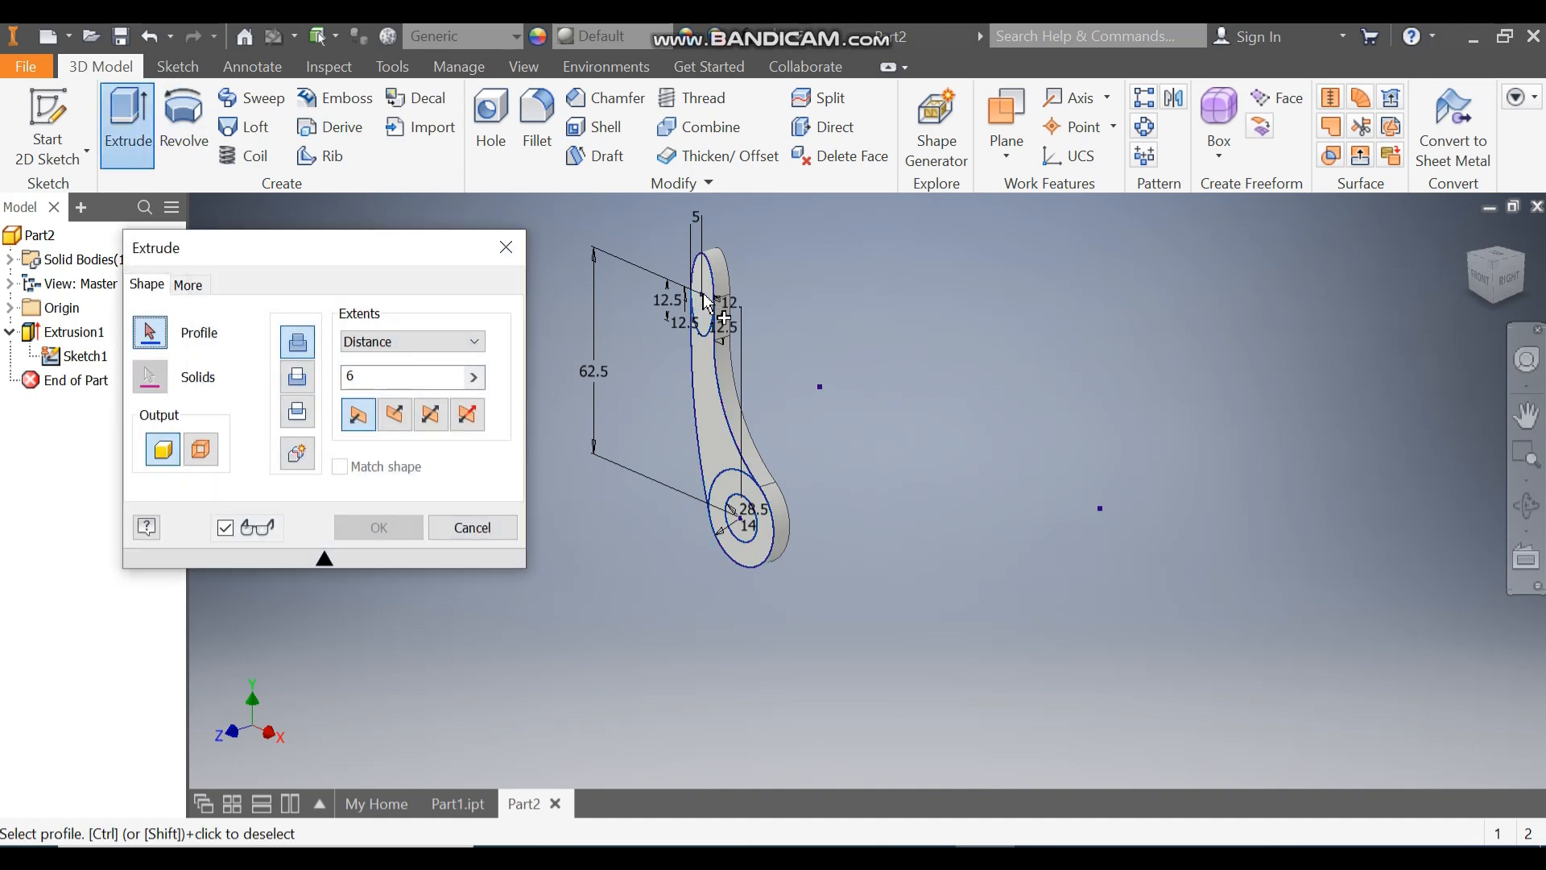
left_click(698, 320)
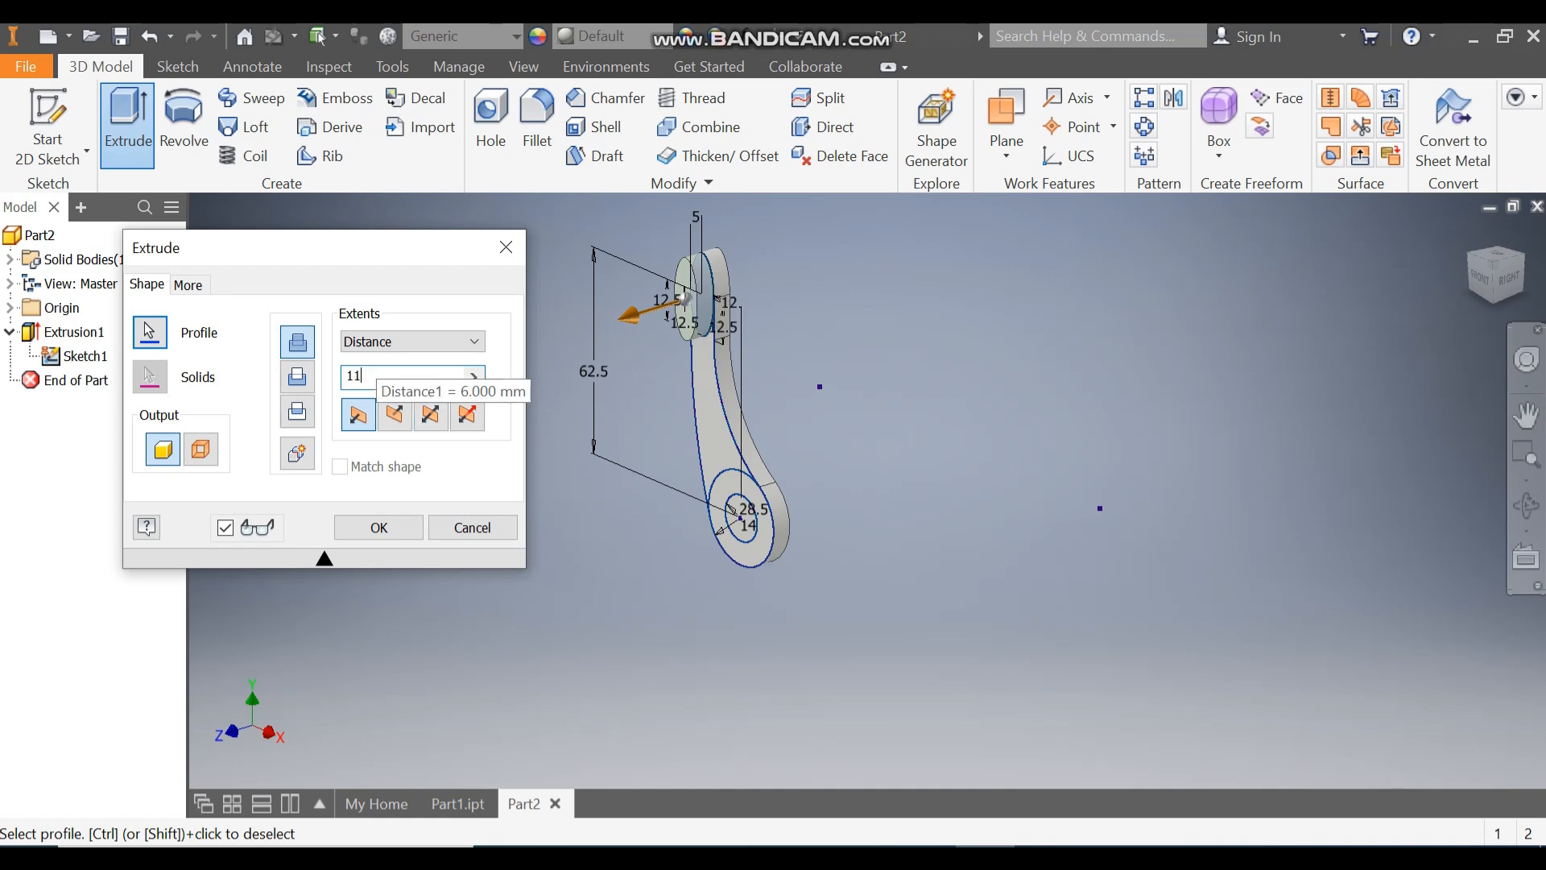
middle_click_drag(842, 334, 1276, 291)
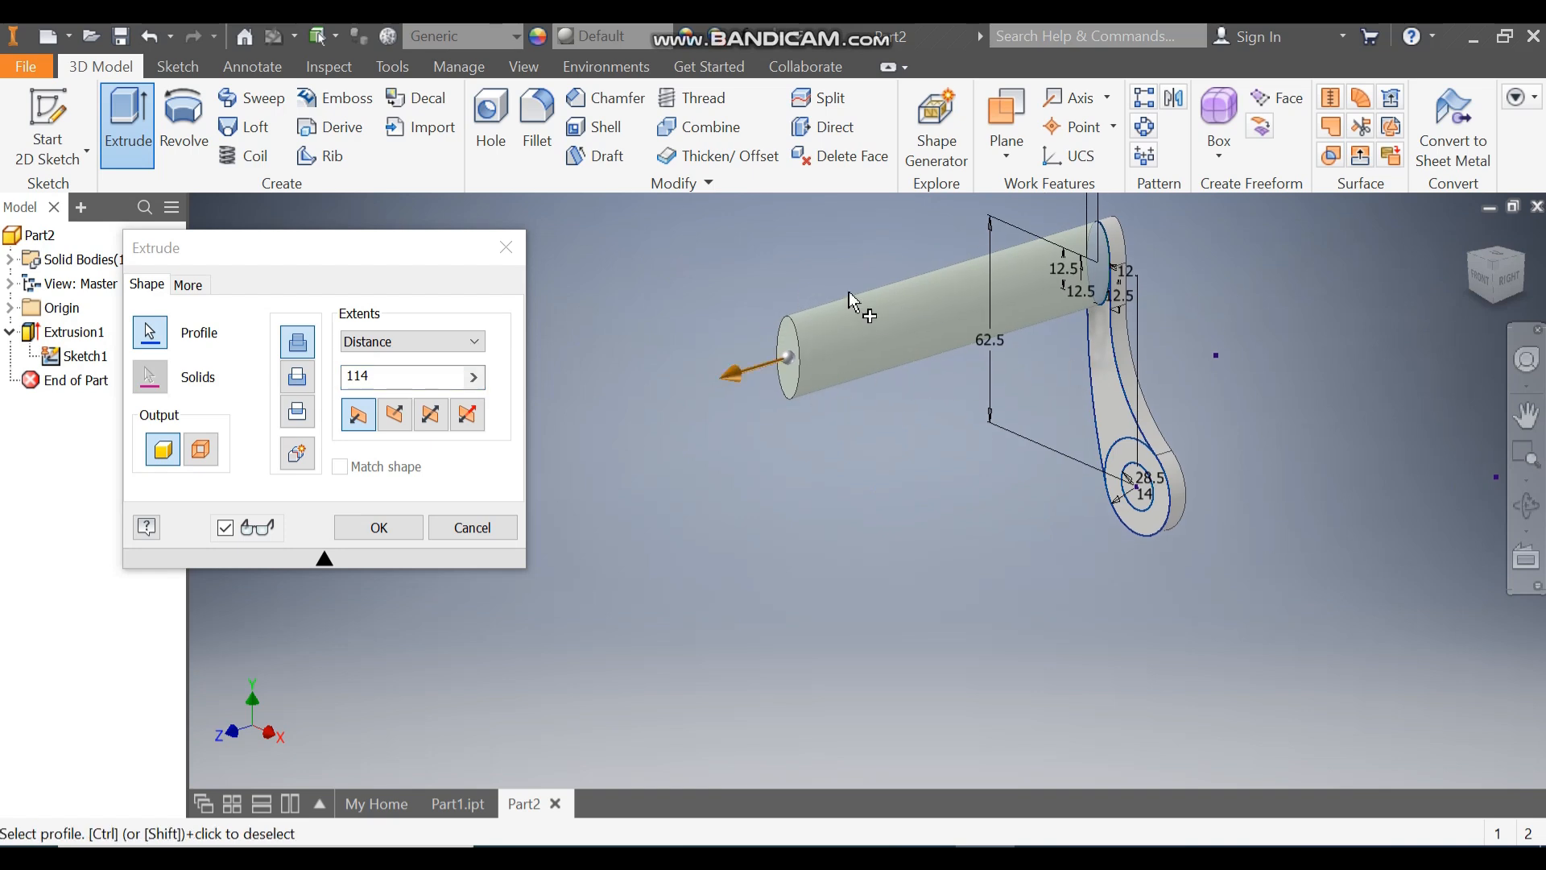
left_click(411, 537)
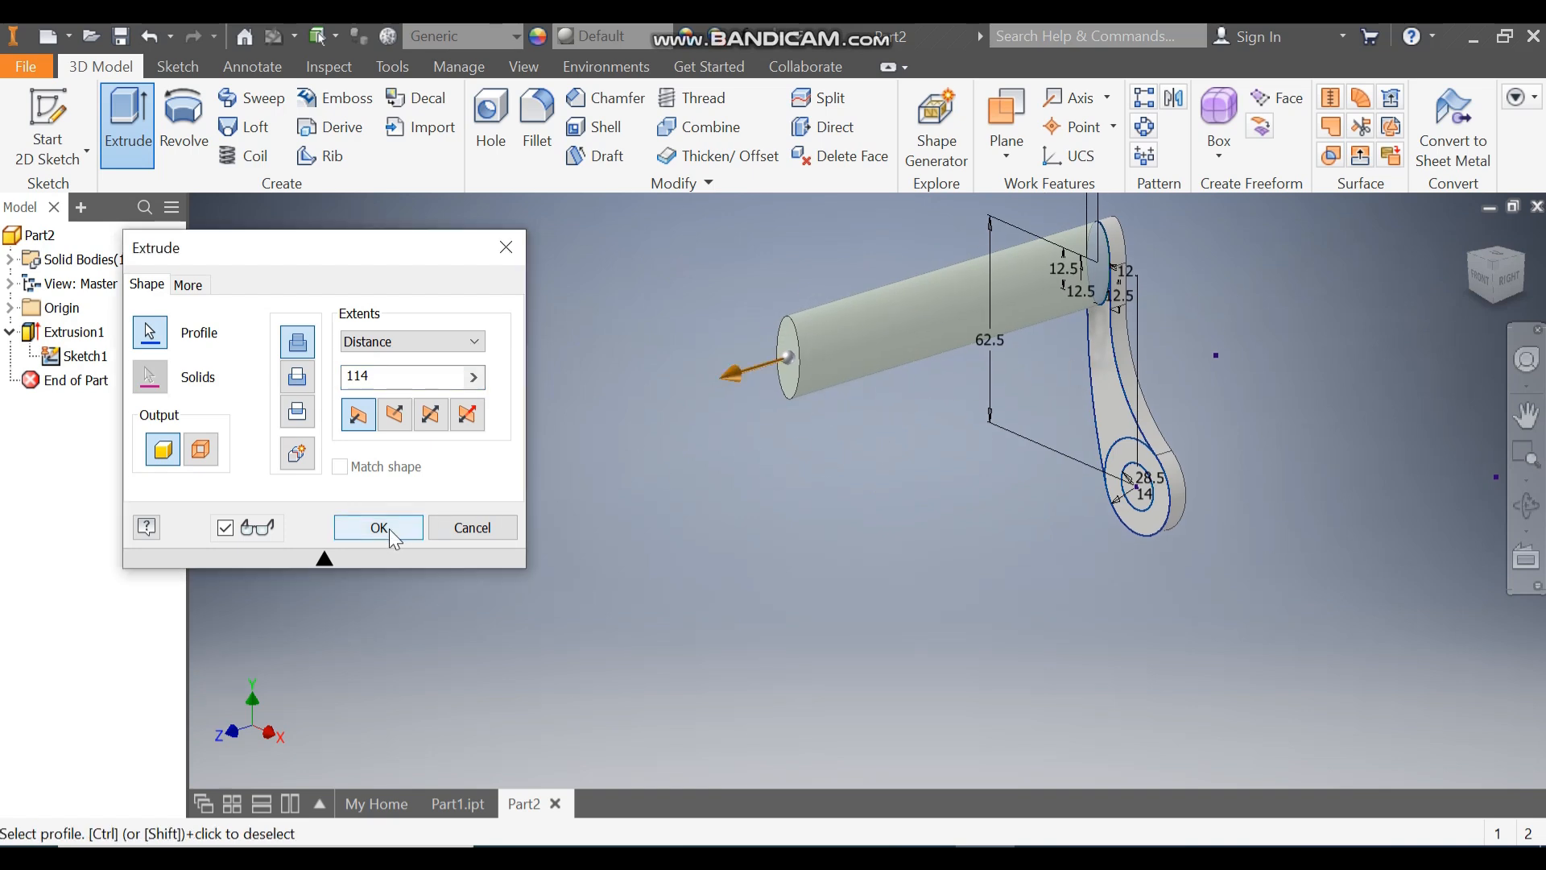
Step: Turn off the visibility of Sketch1
middle_click_drag(1112, 459, 987, 497)
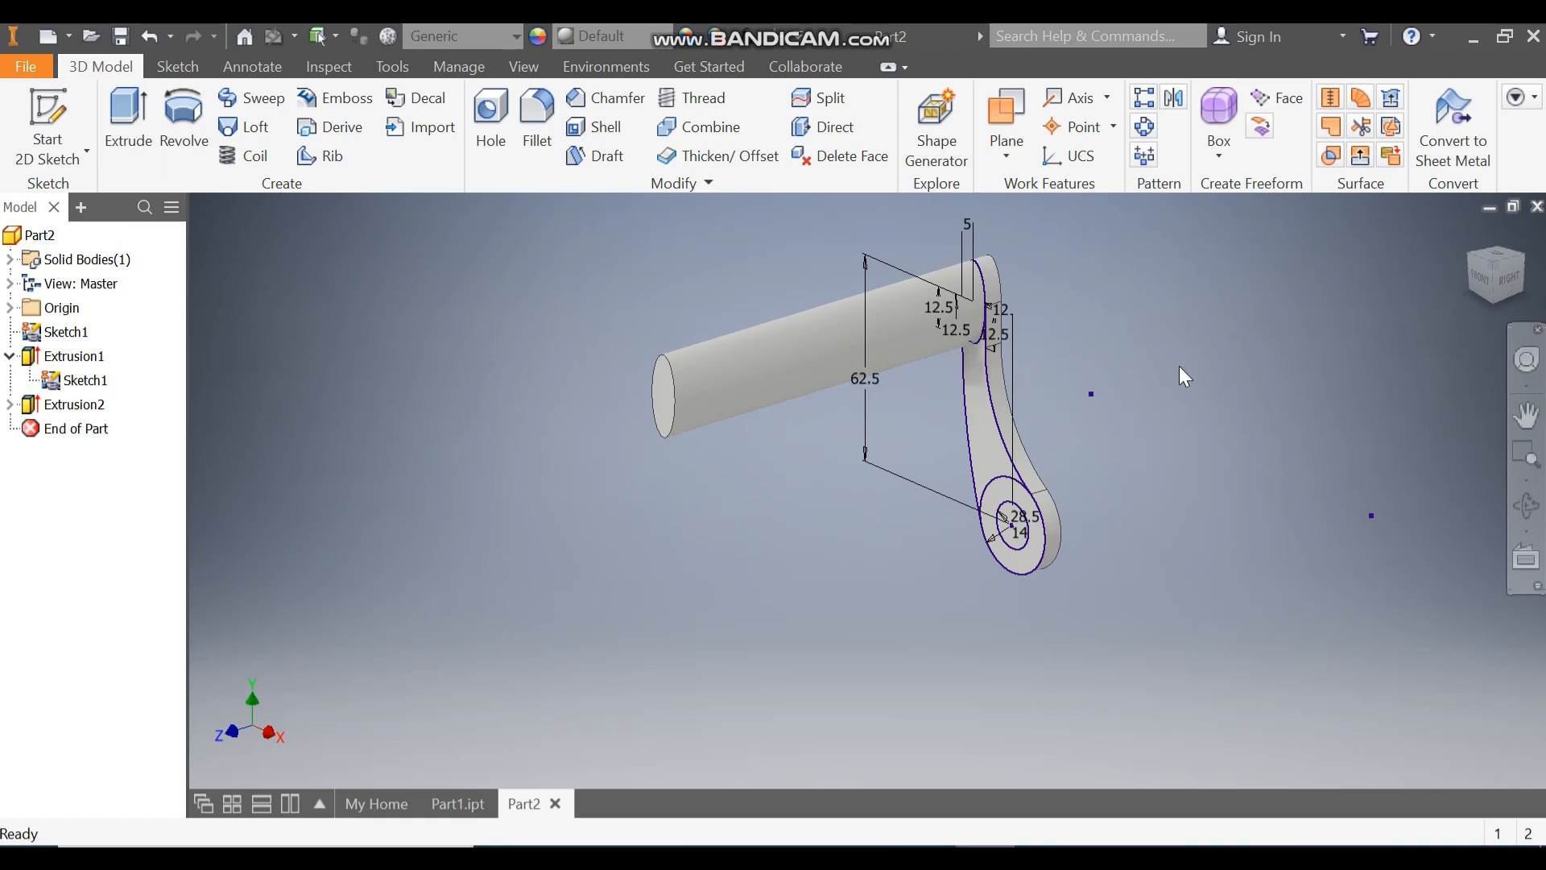
left_click(77, 381)
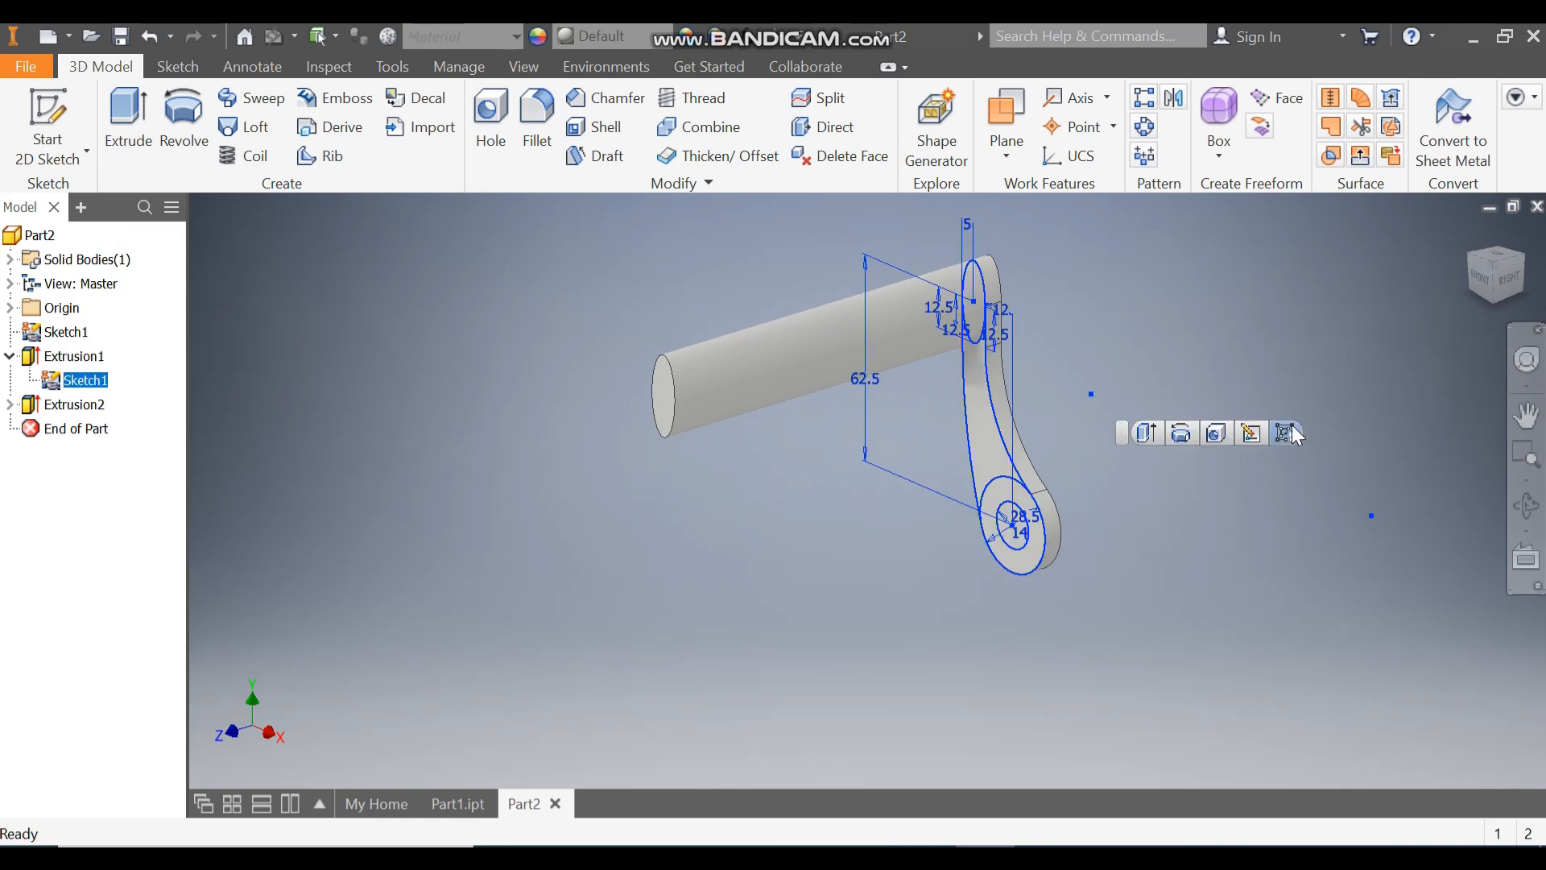
left_click(1291, 427)
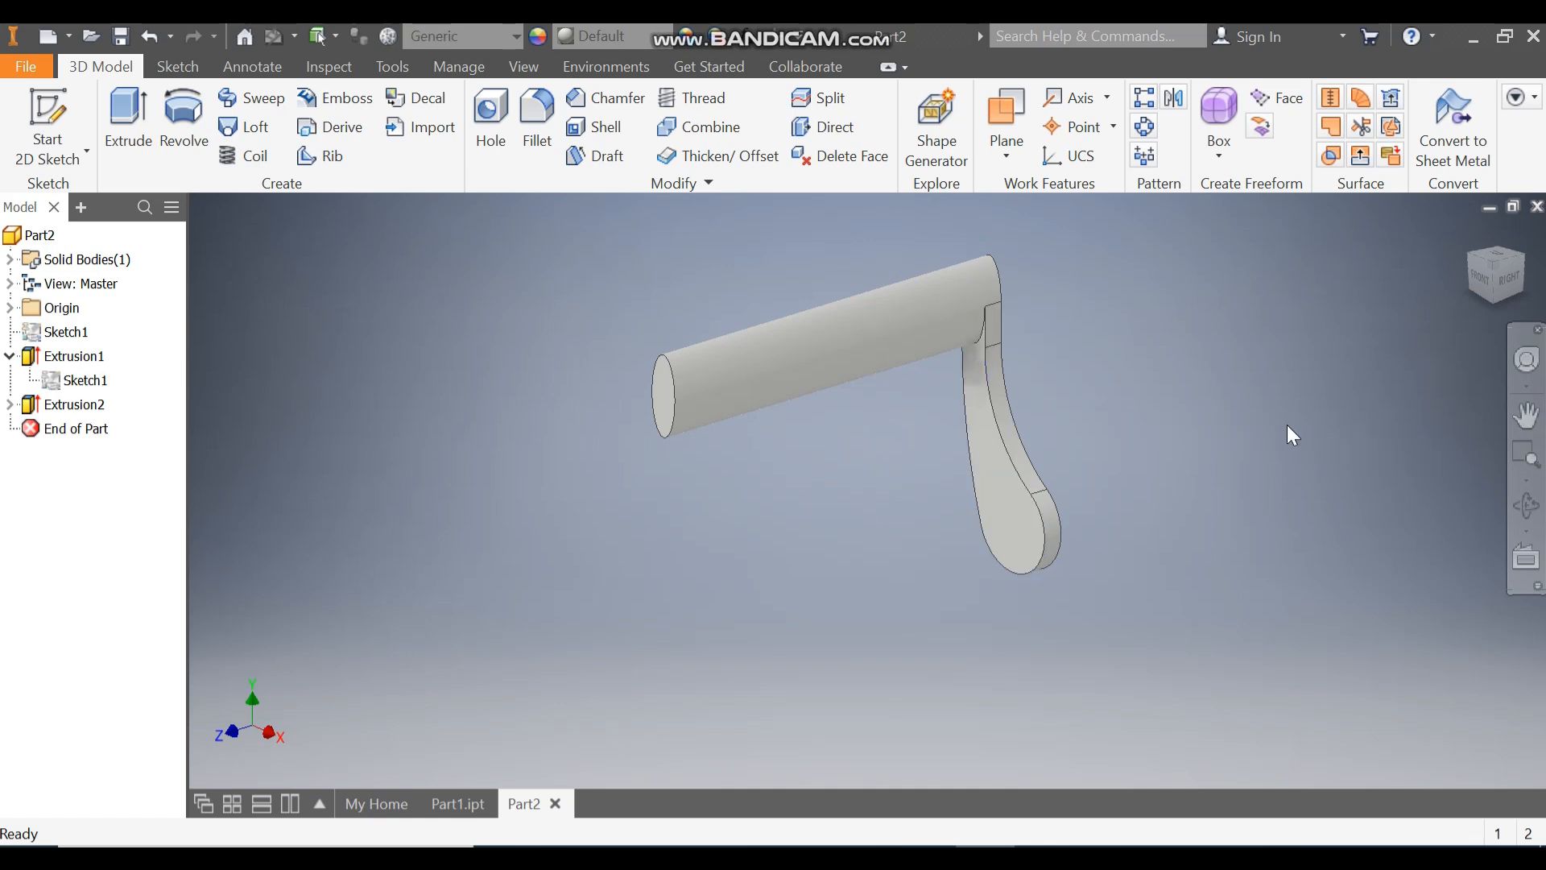
Step: Create a work plane midway between the arm's inner face and the free end face of the elliptical bar
left_click(1008, 110)
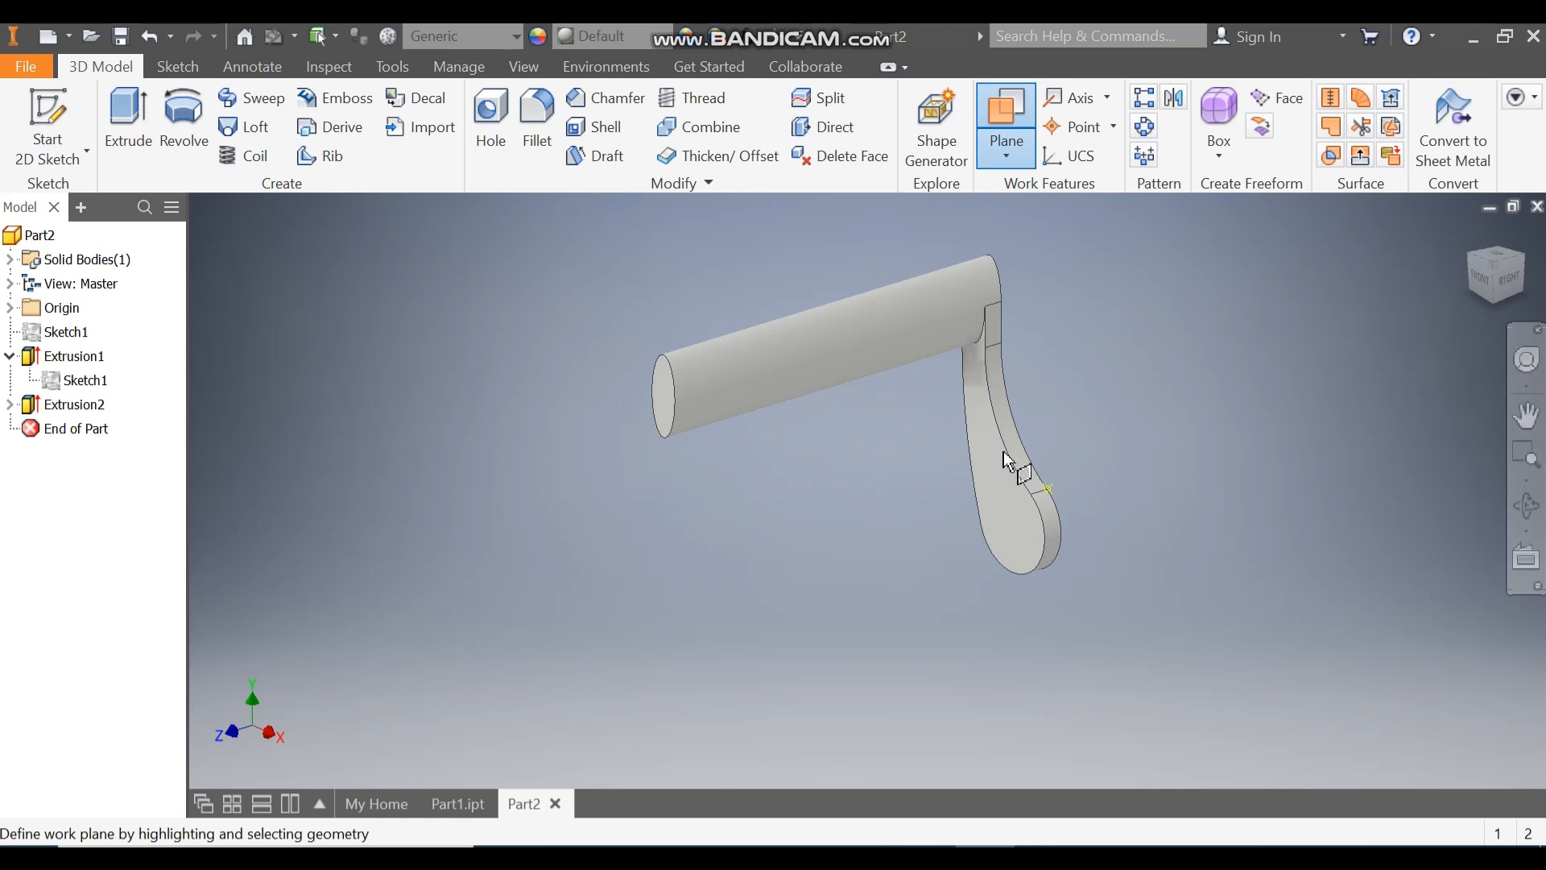
left_click(977, 434)
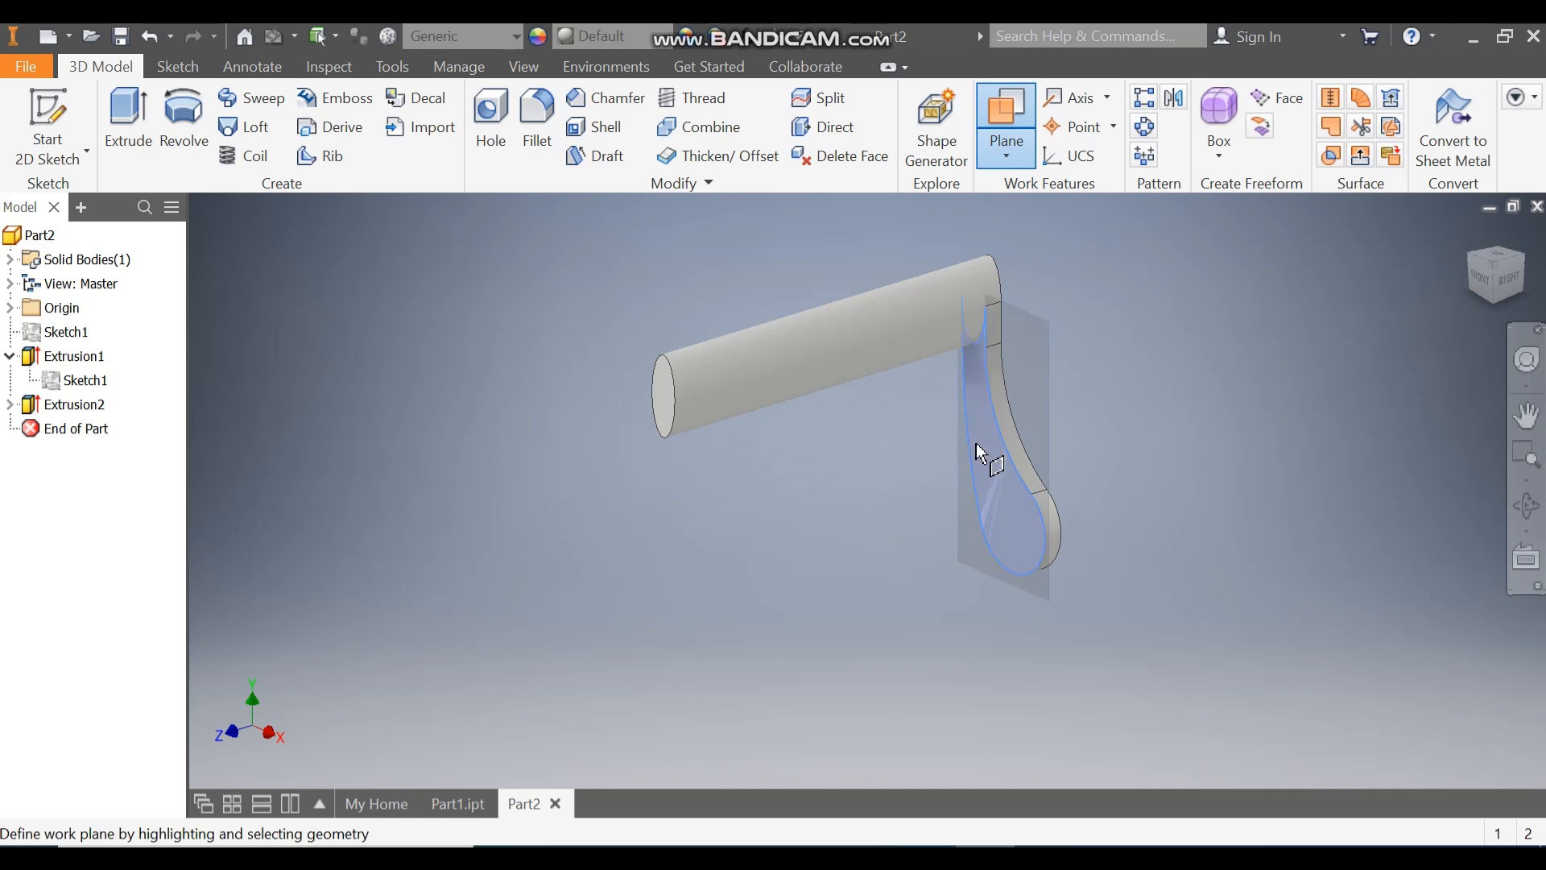
left_click(664, 396)
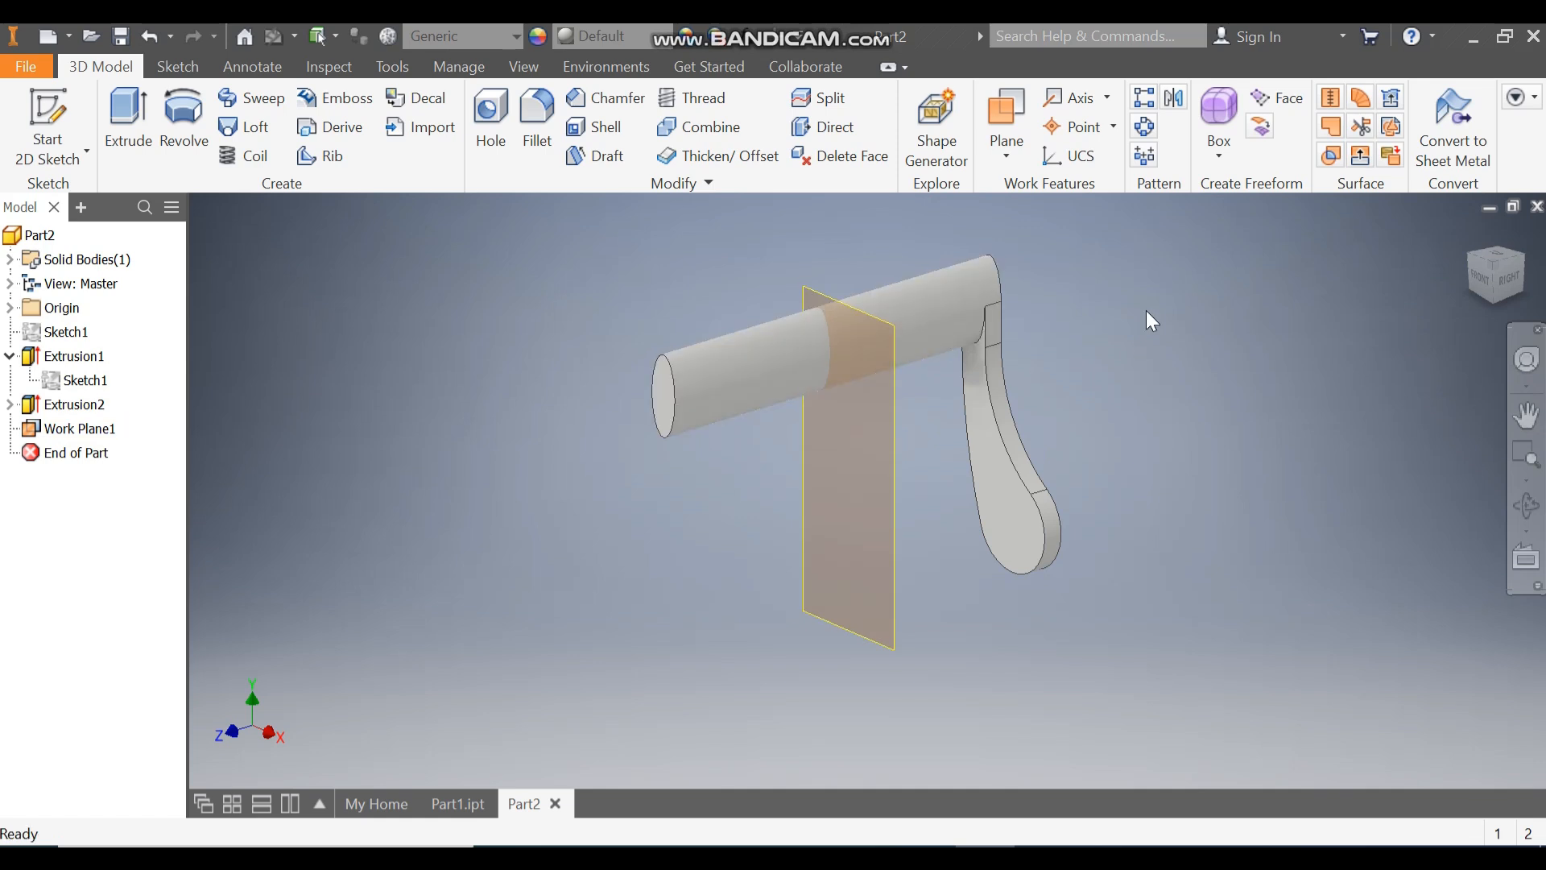
Step: Mirror the arm extrusion about the mid work plane to the other end of the elliptical bar
left_click(1175, 100)
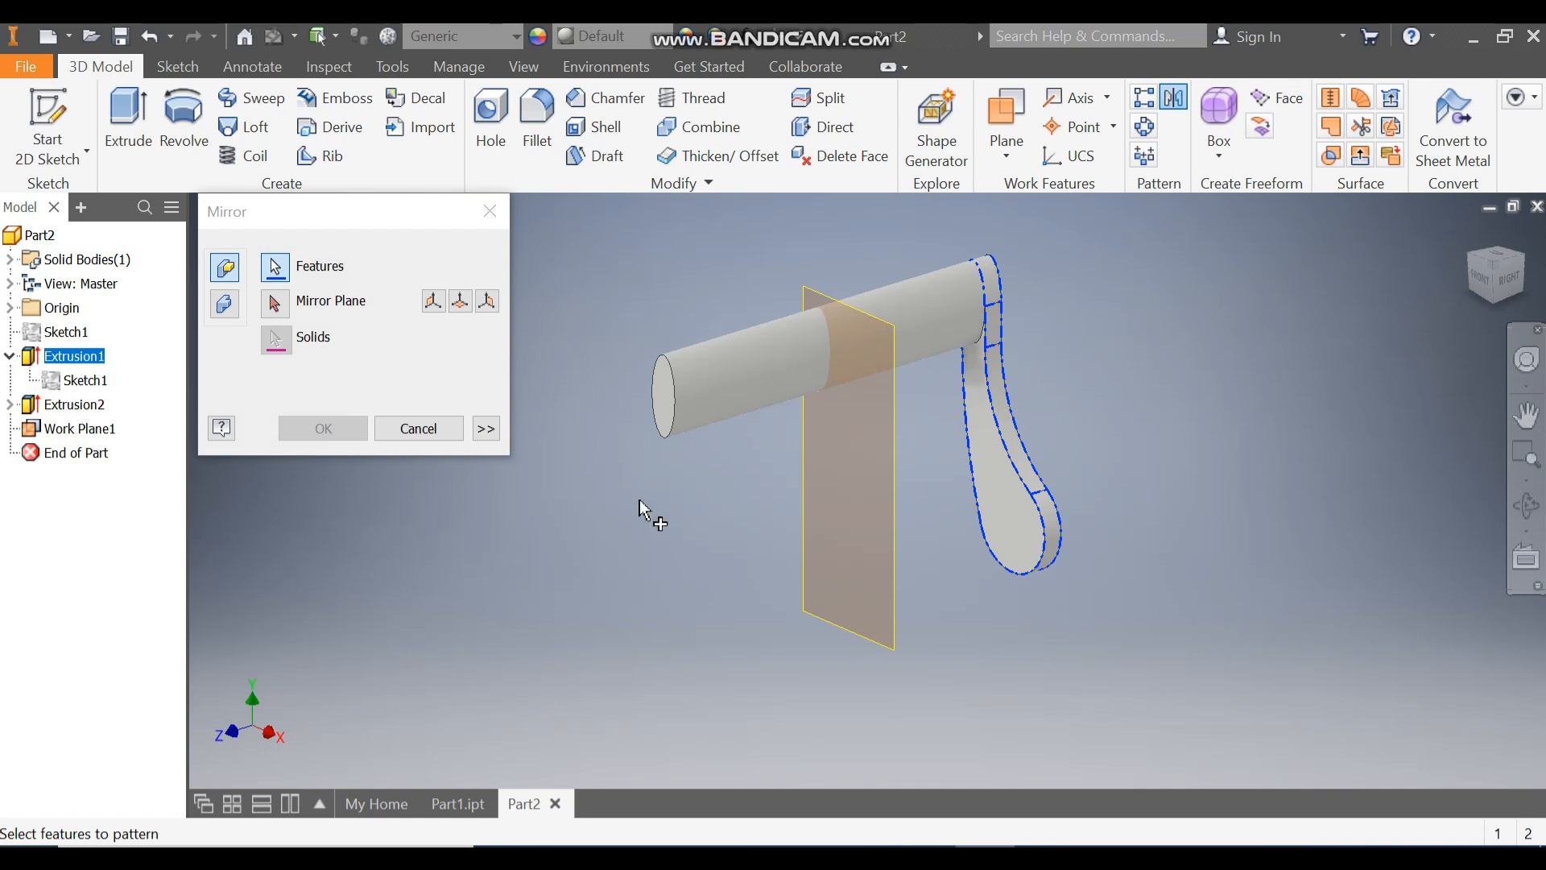
left_click(278, 308)
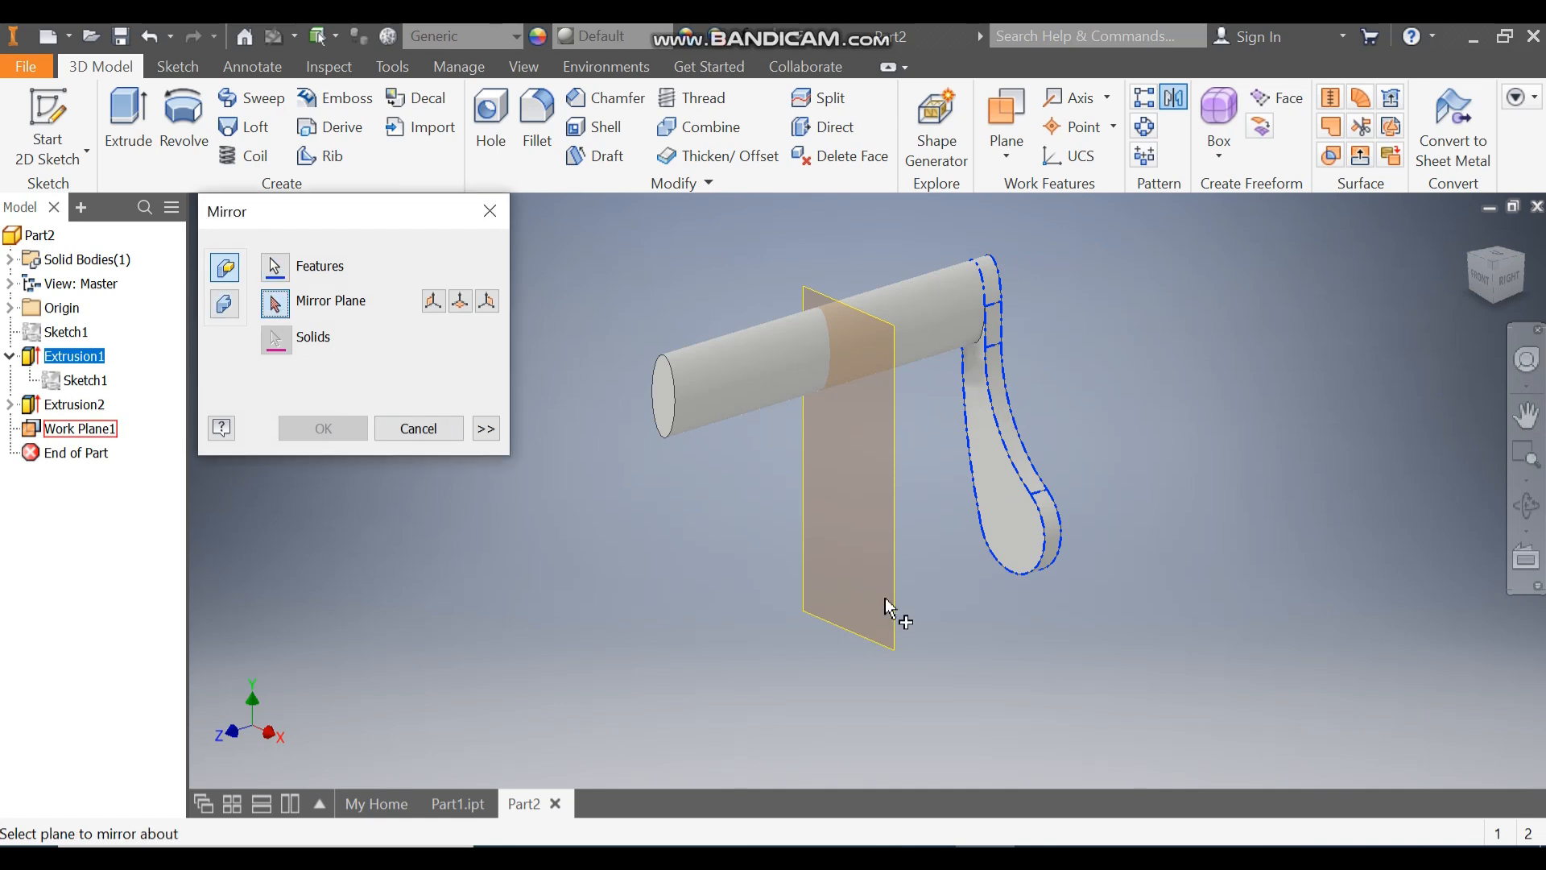
left_click(895, 544)
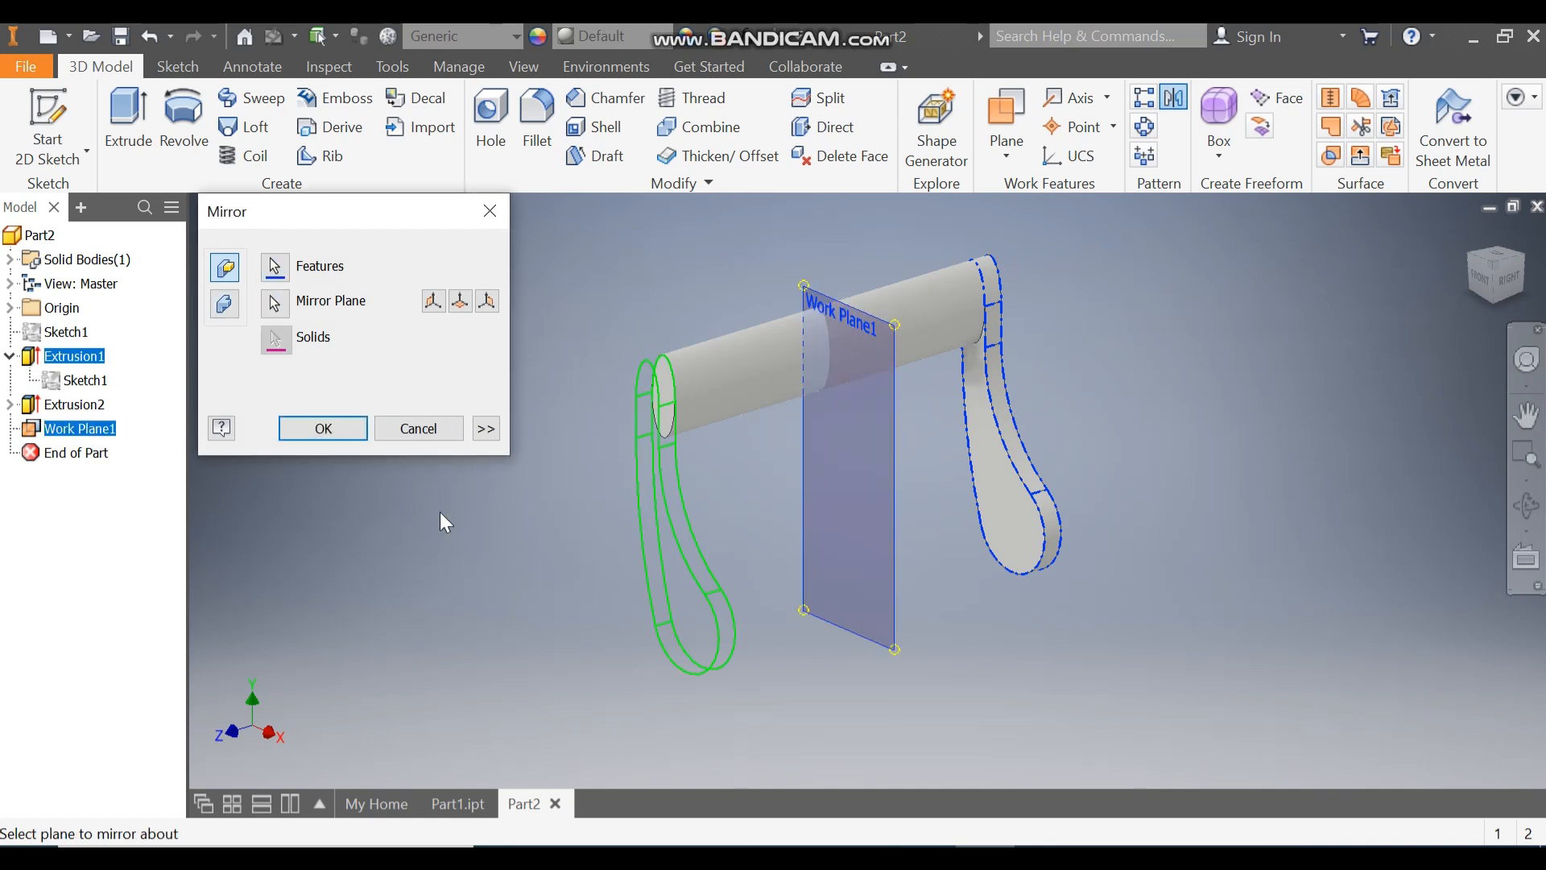
left_click(335, 431)
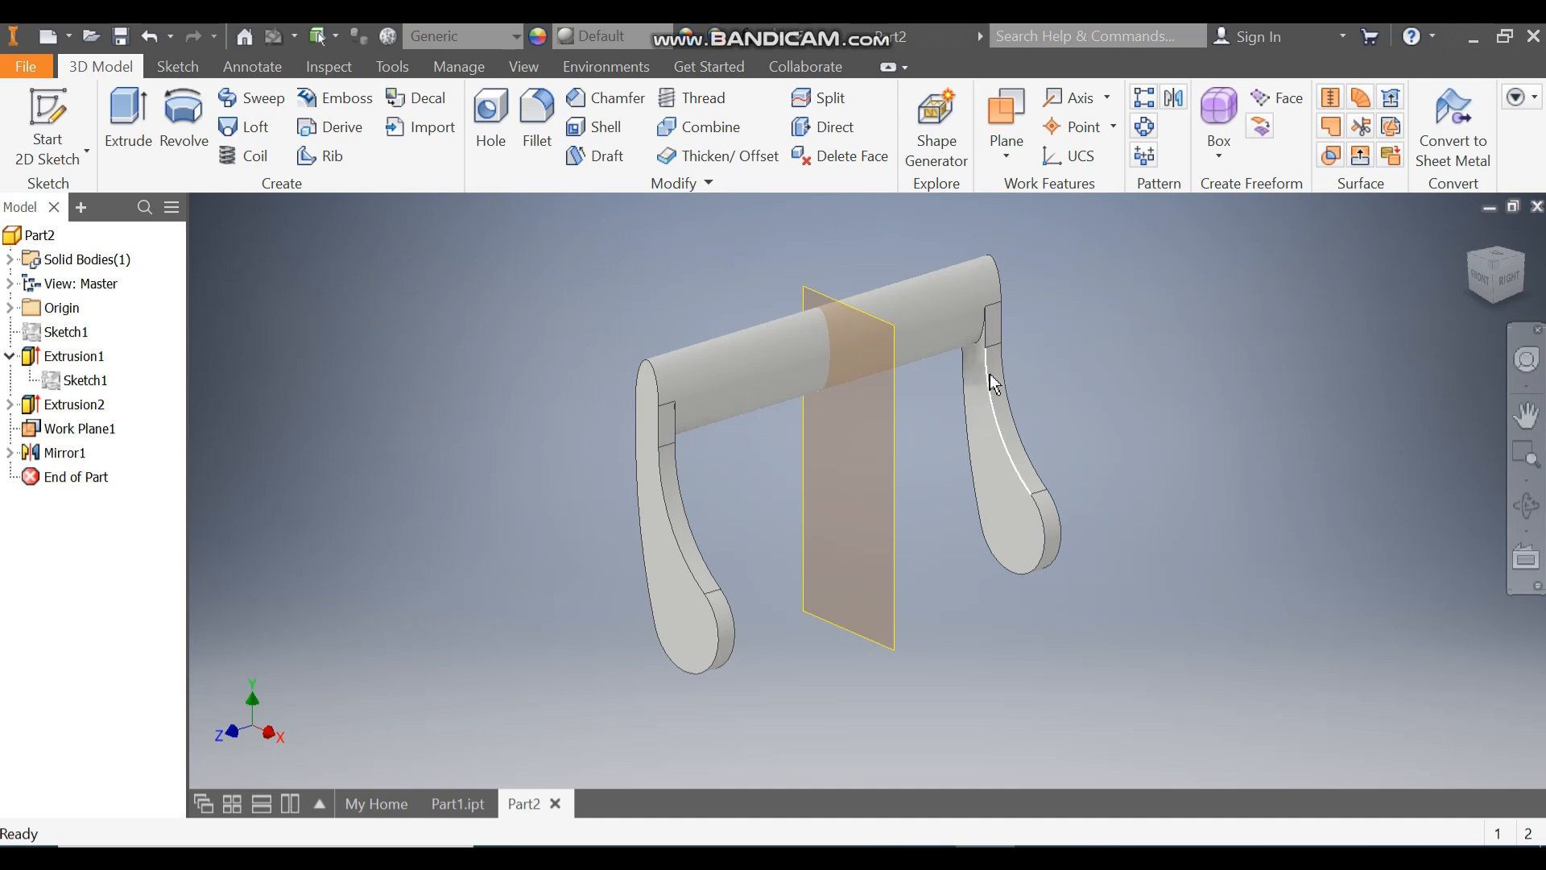
Step: Fillet the outer-face edges of both arms with a 1 mm radius
mouse_move(1028, 412)
left_click(538, 111)
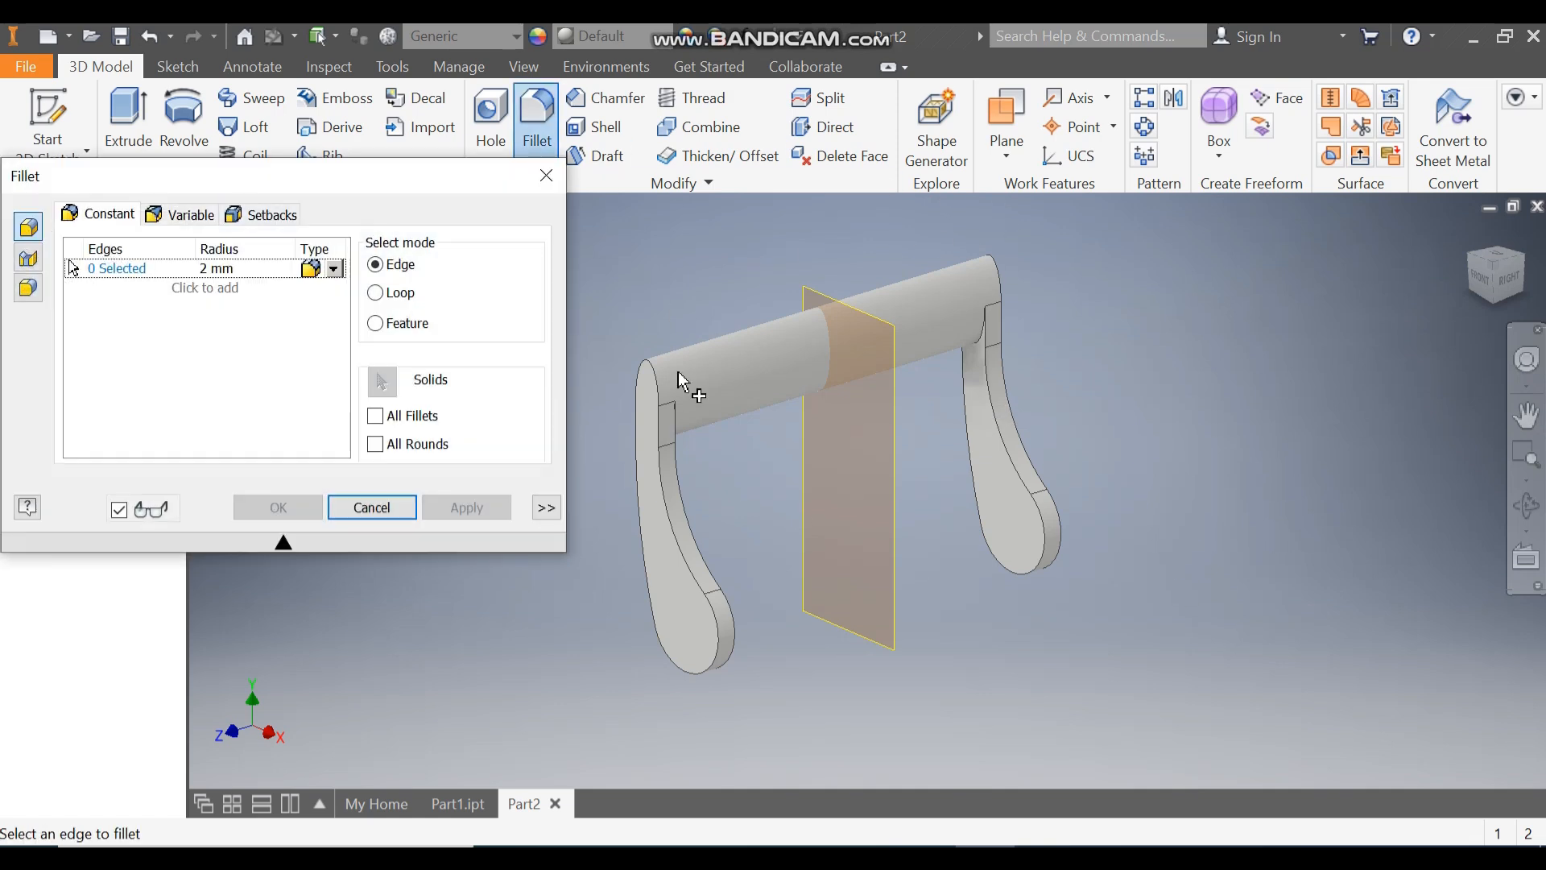
left_click(668, 525)
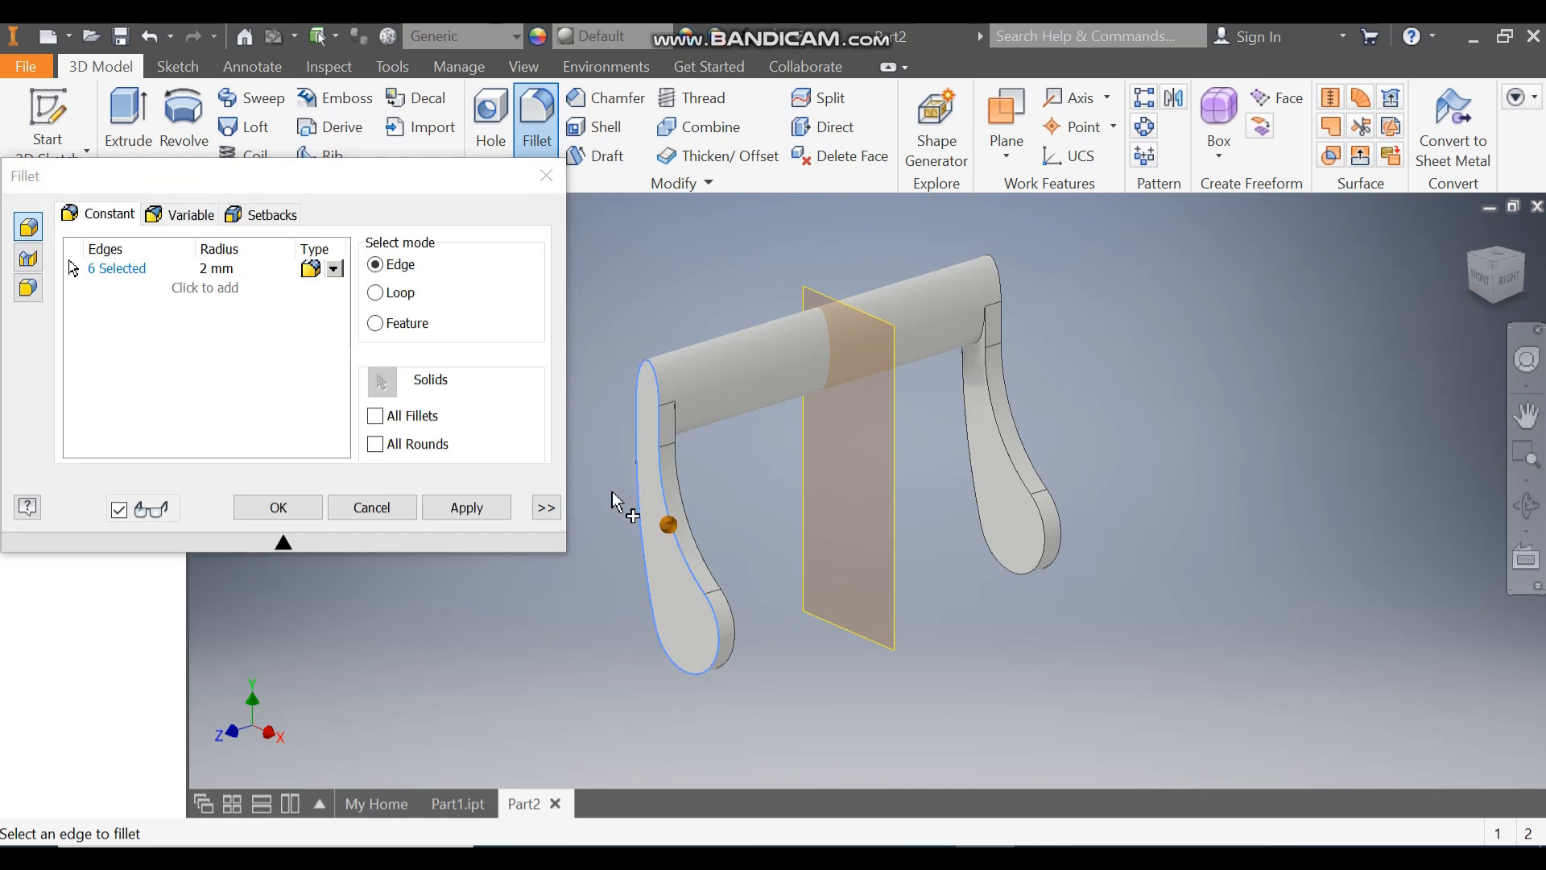
left_click(1044, 484)
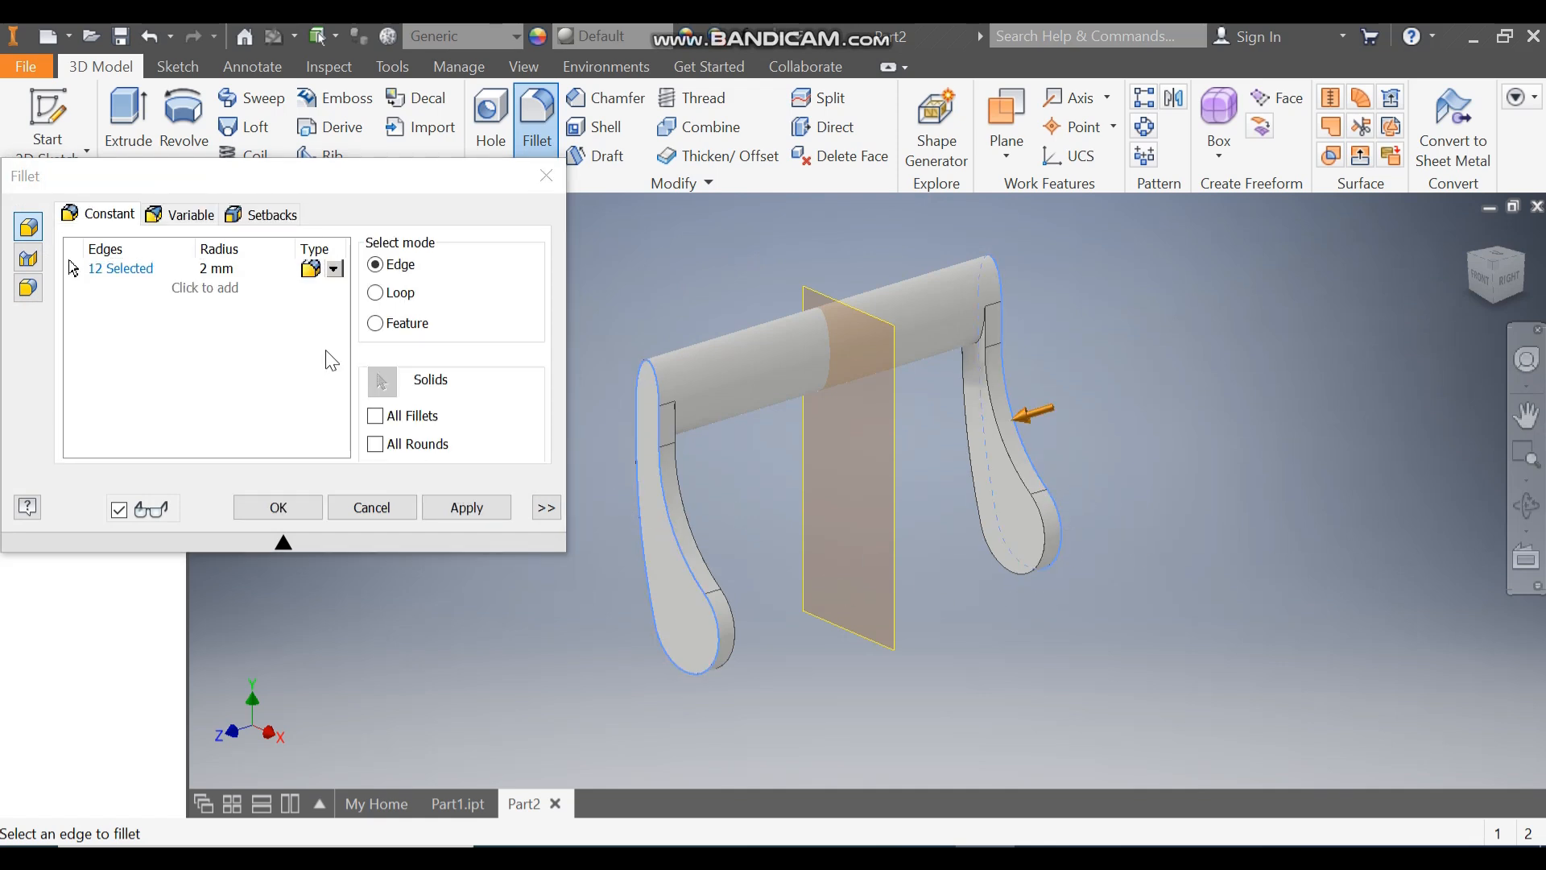
left_click(215, 270)
type("1")
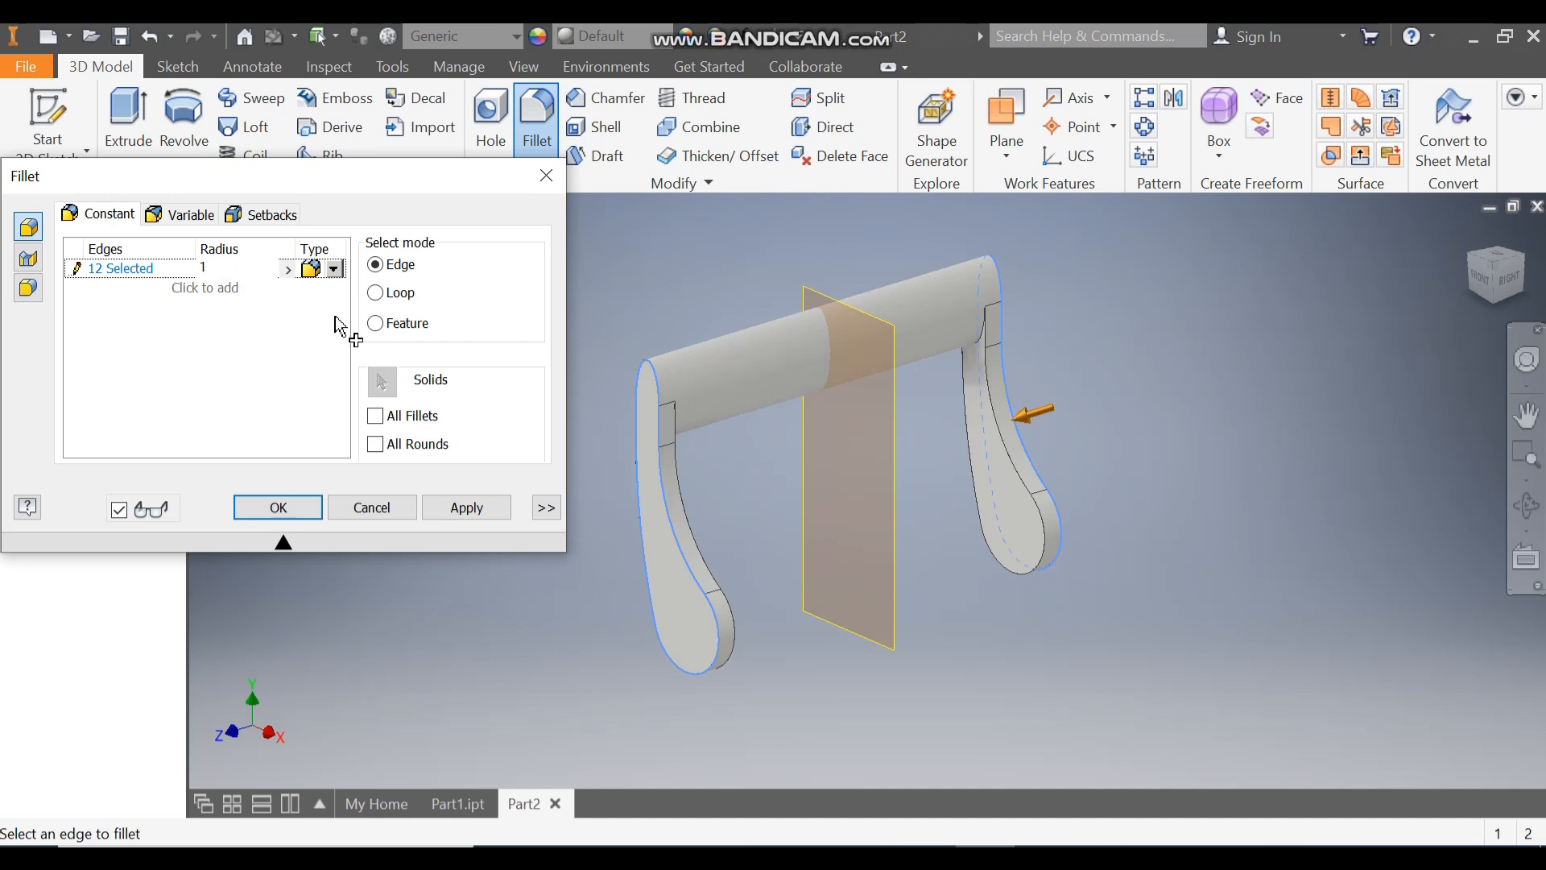
left_click(467, 508)
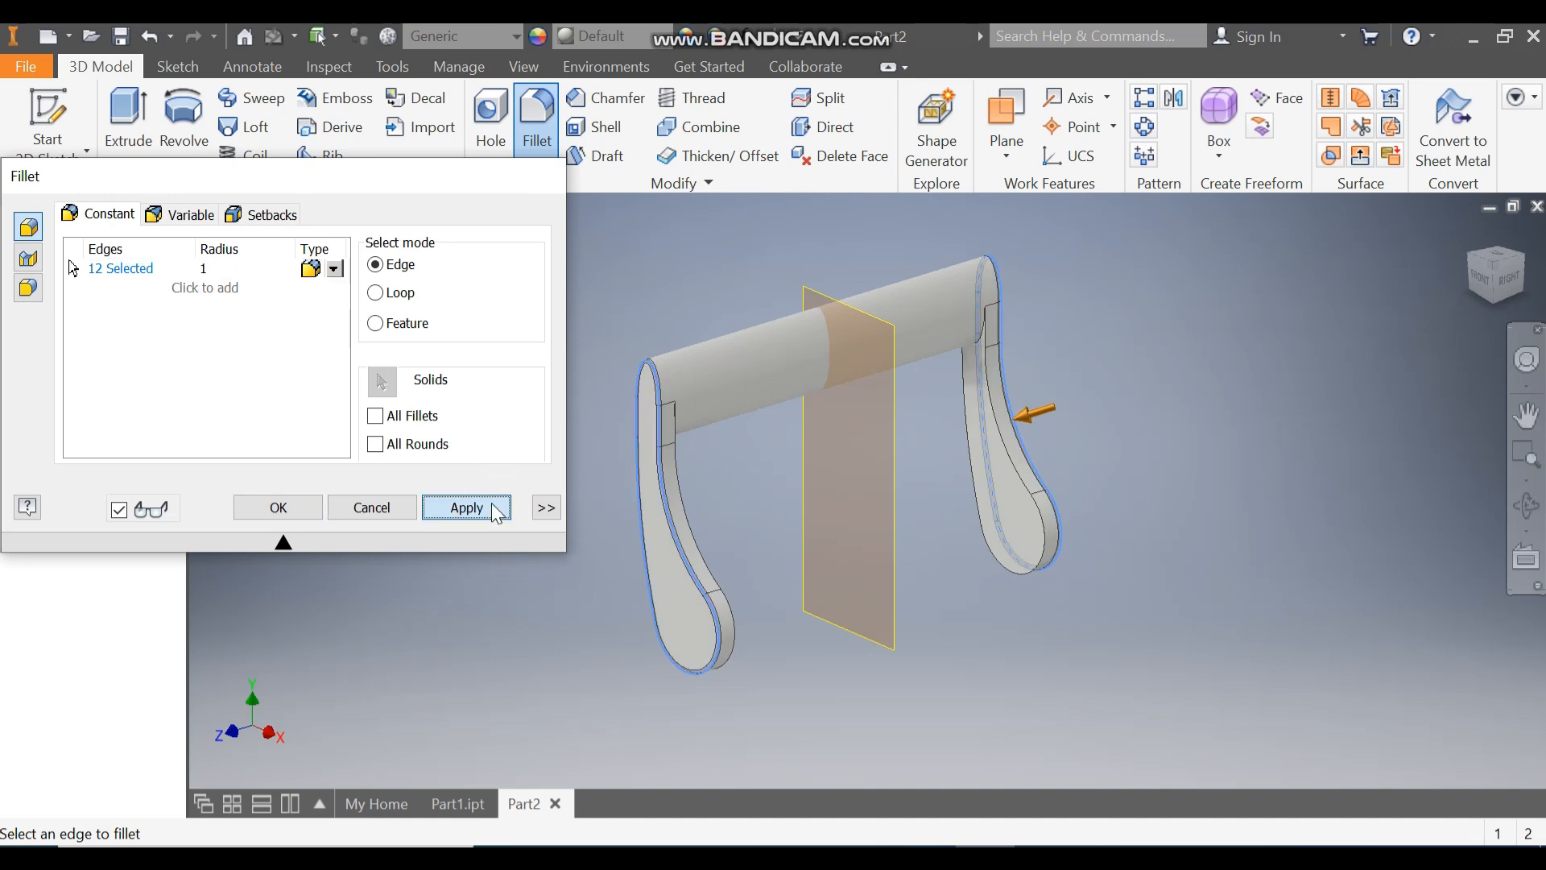
Step: Fillet the inner-face edges of both arms with a 2 mm radius
left_click(221, 269)
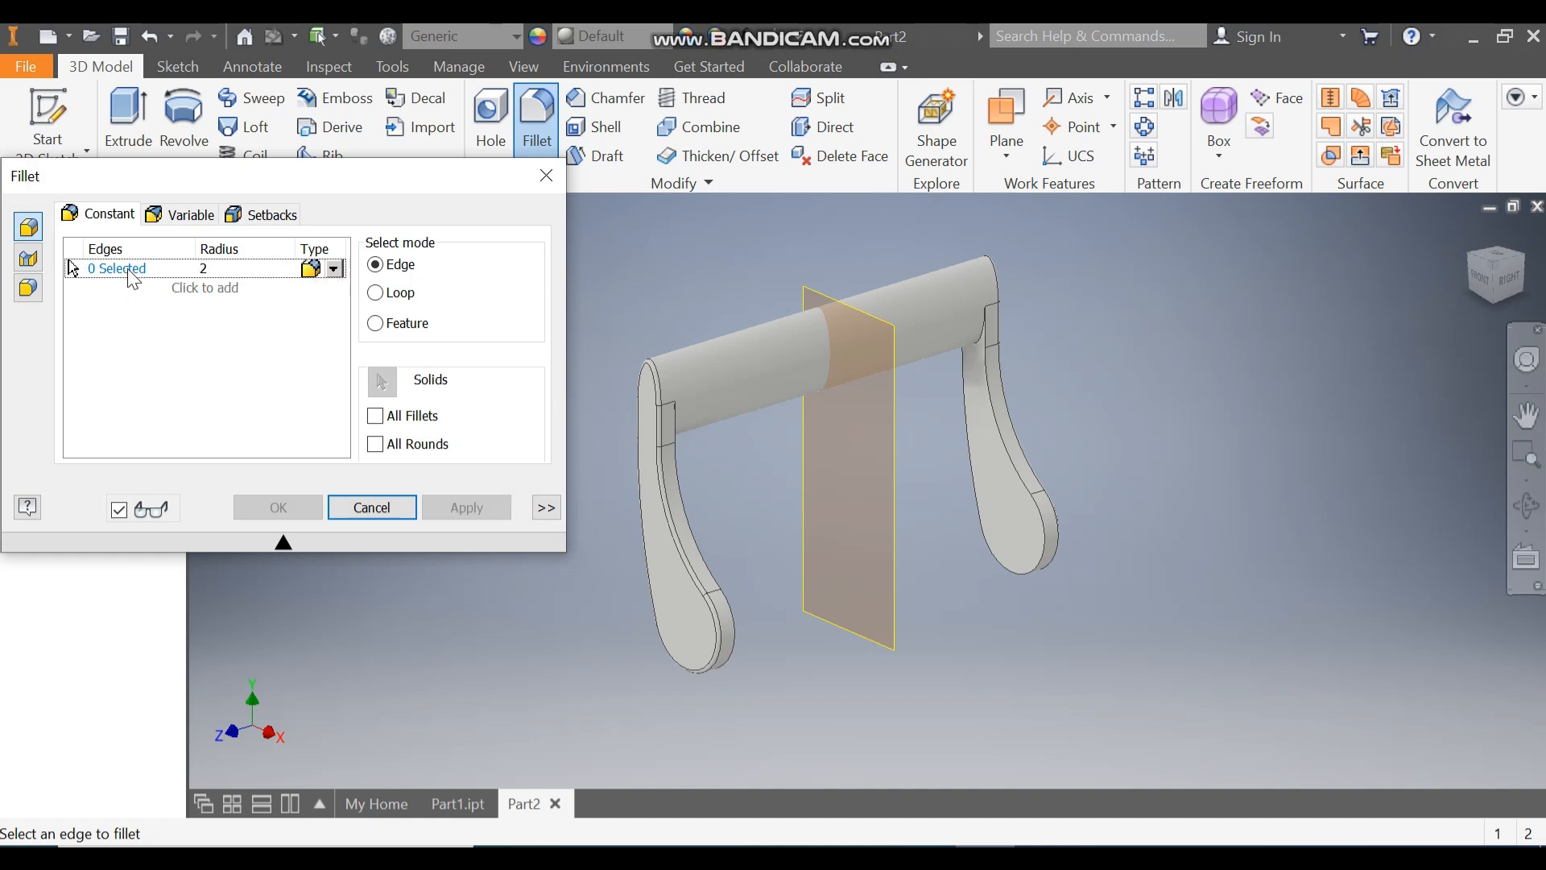
left_click(727, 612)
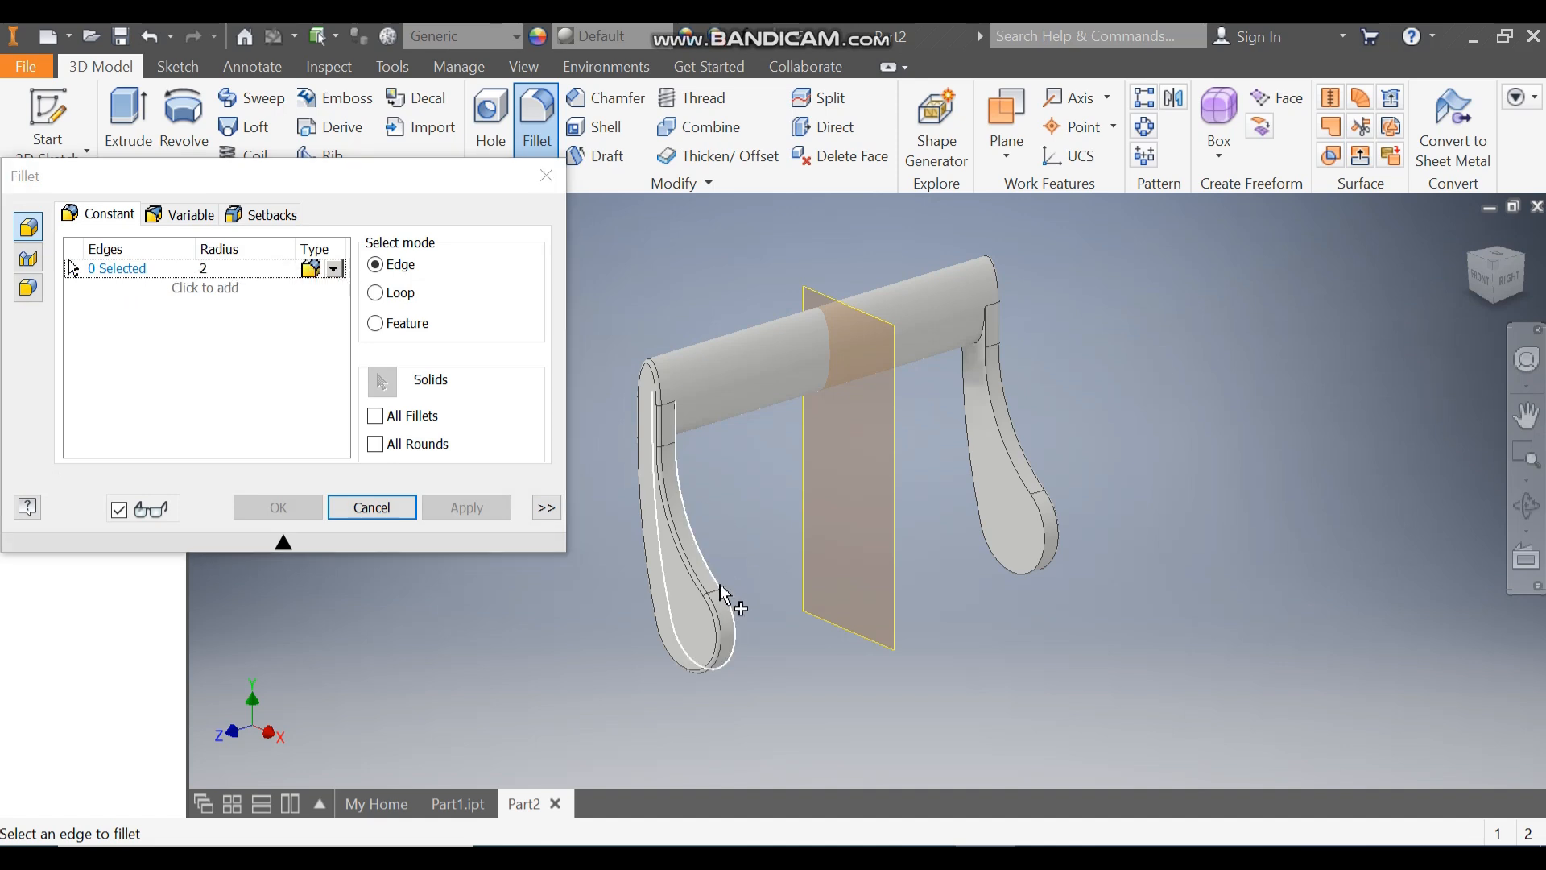
left_click(1053, 528)
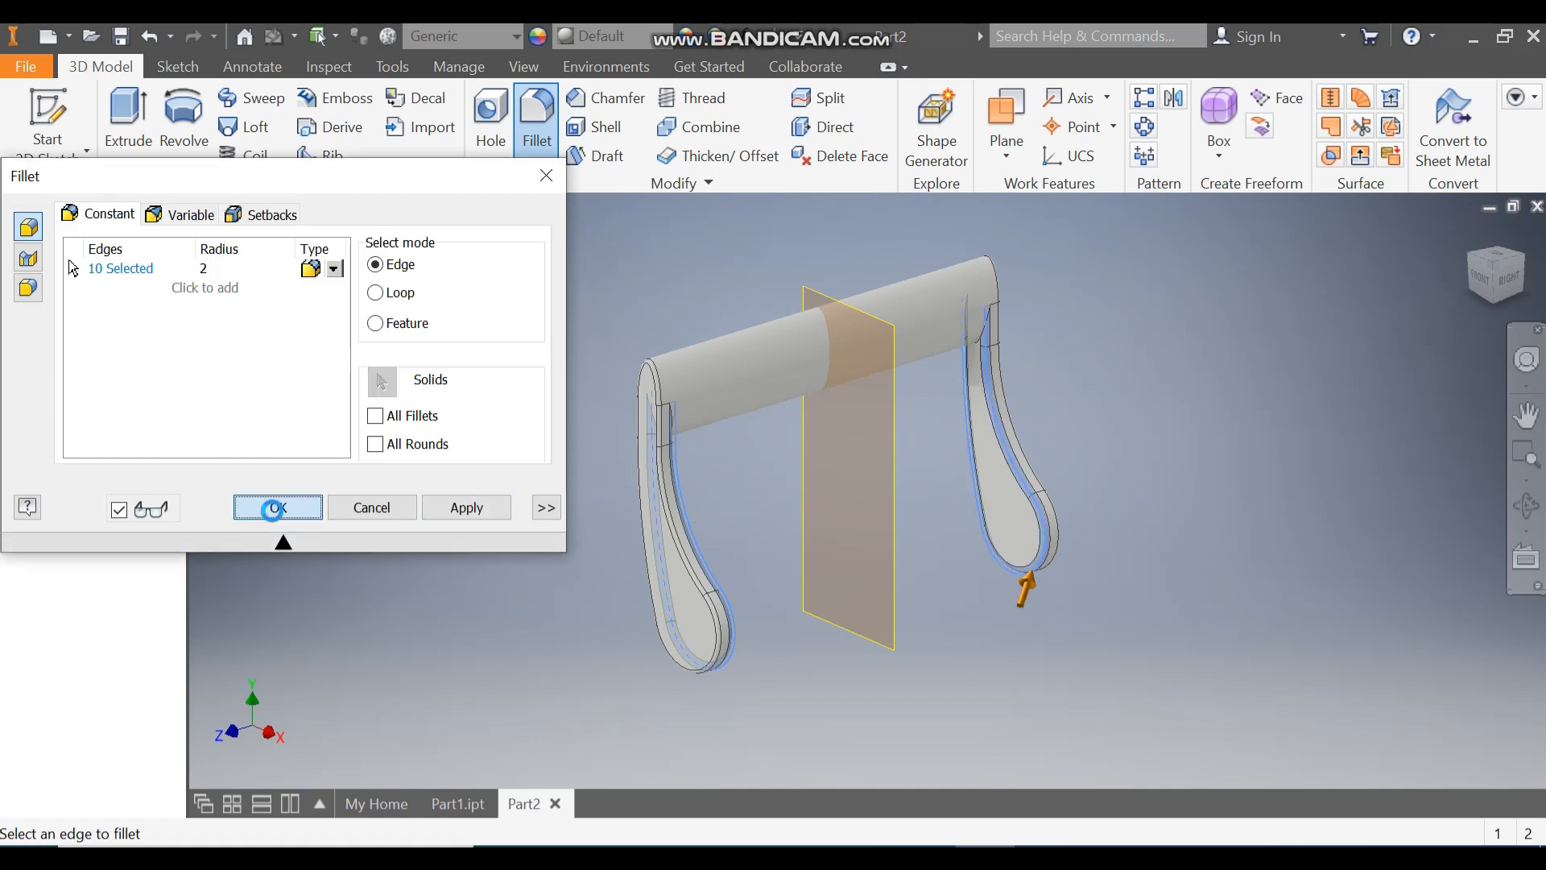
left_click(279, 507)
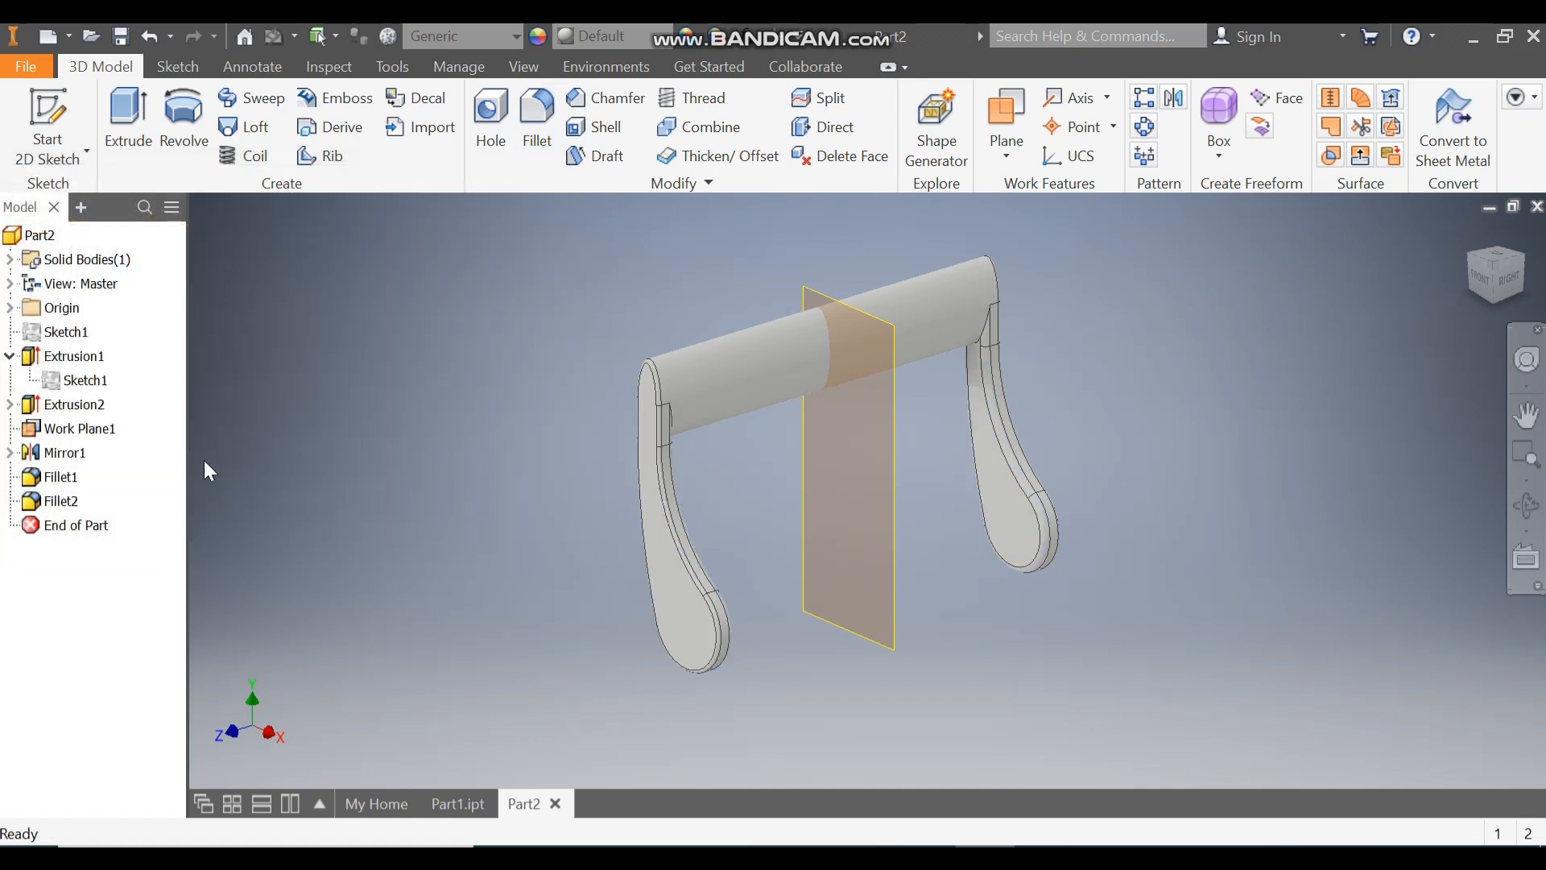
left_click(92, 384)
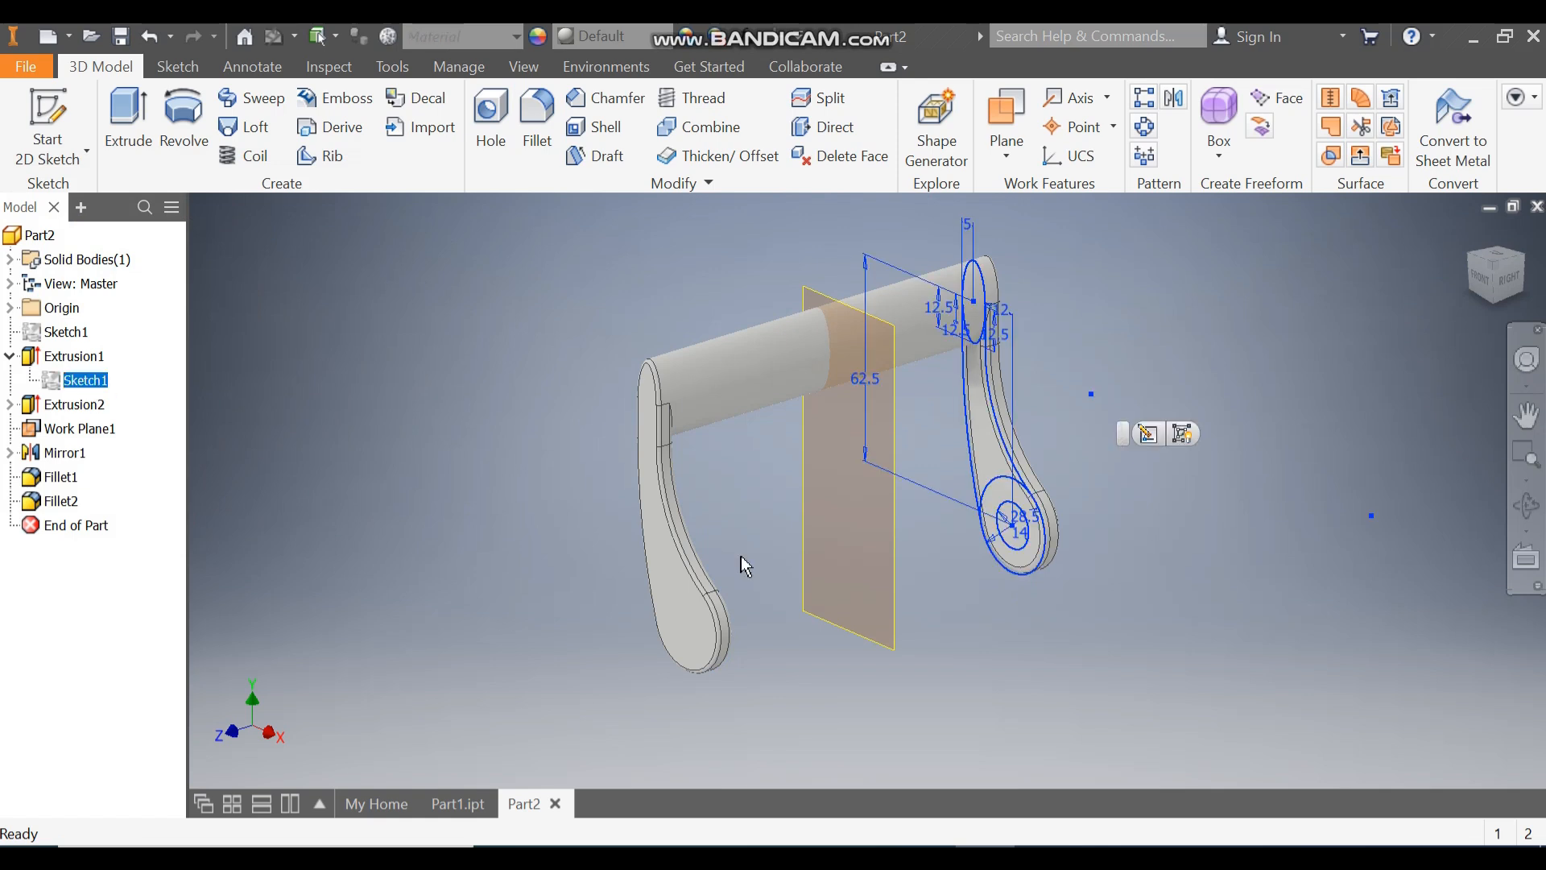
scroll(1019, 501, "up", 2)
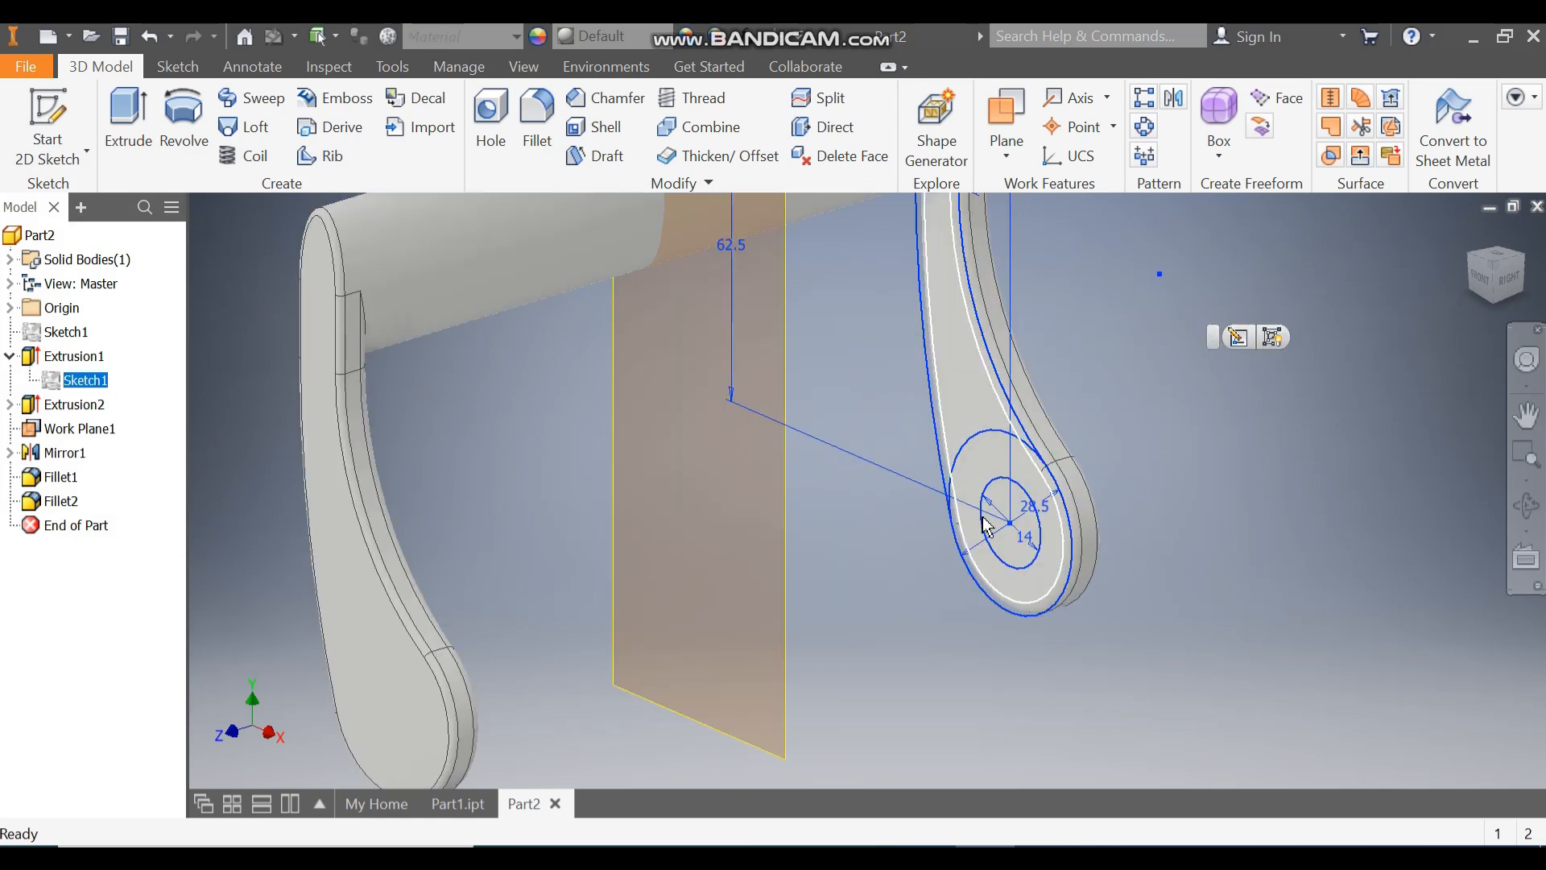
left_click(1129, 445)
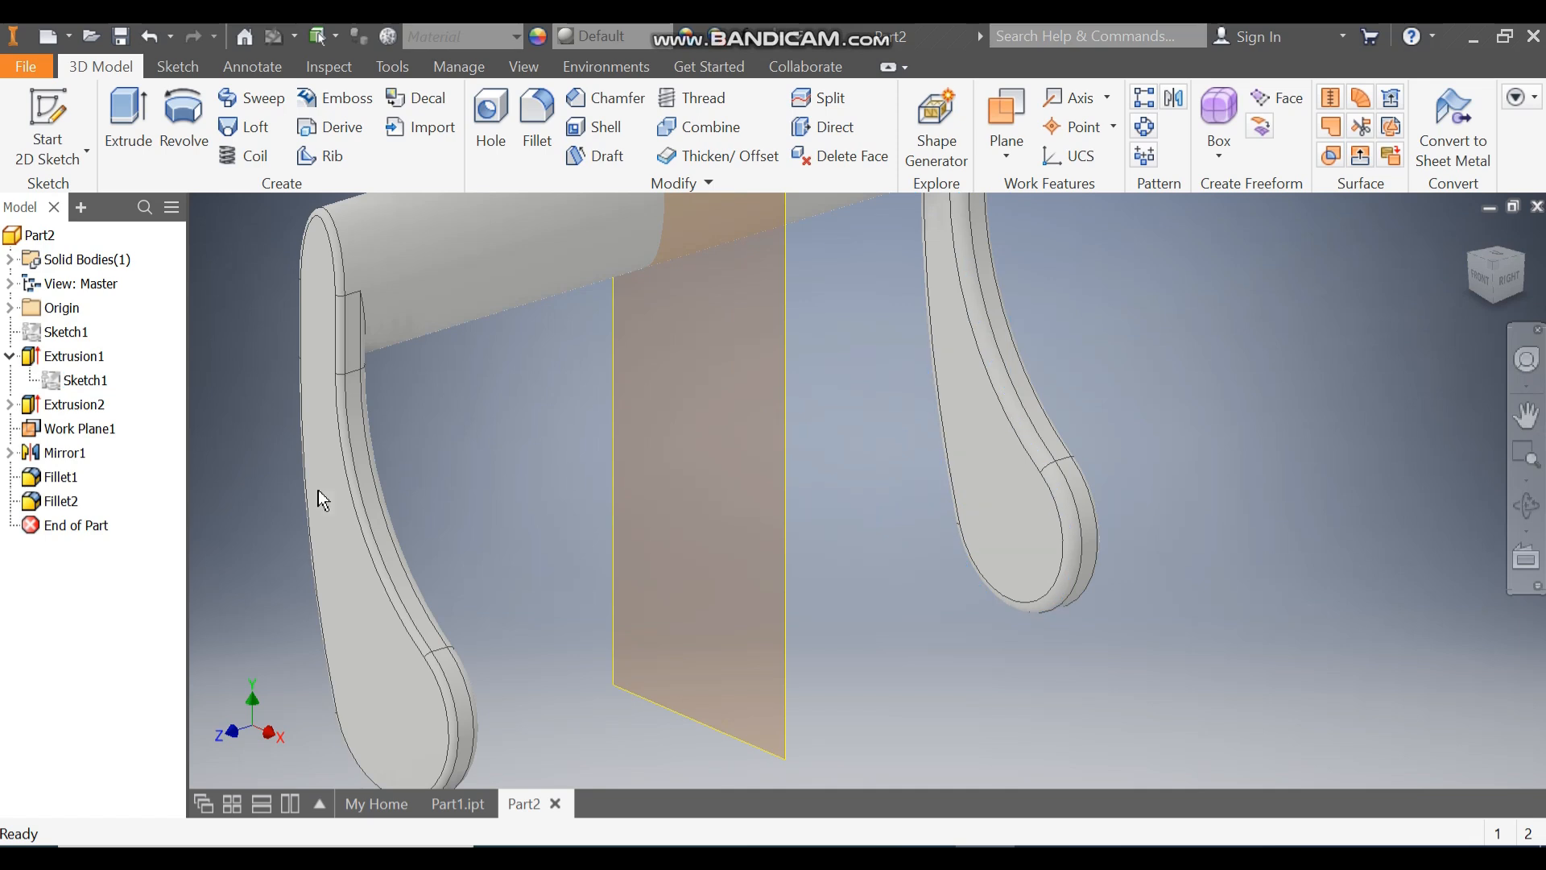
scroll(575, 541, "down", 3)
middle_click_drag(576, 542, 683, 544)
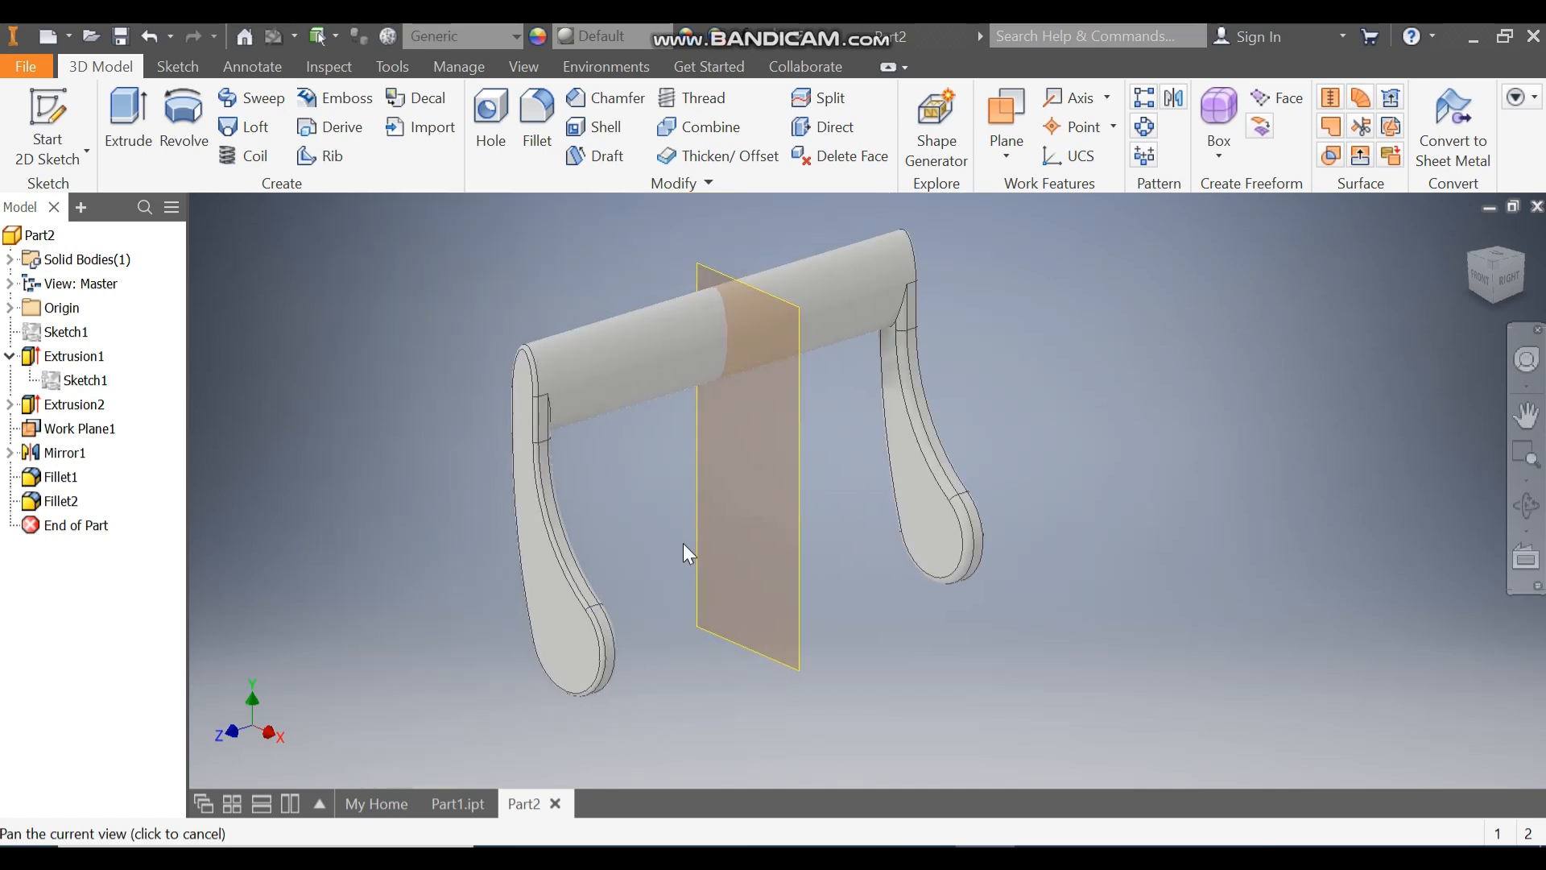
Step: Edit Extrusion1 and remove the inner 14 mm circle from its profile to open a through hole in the arm
double_click(77, 356)
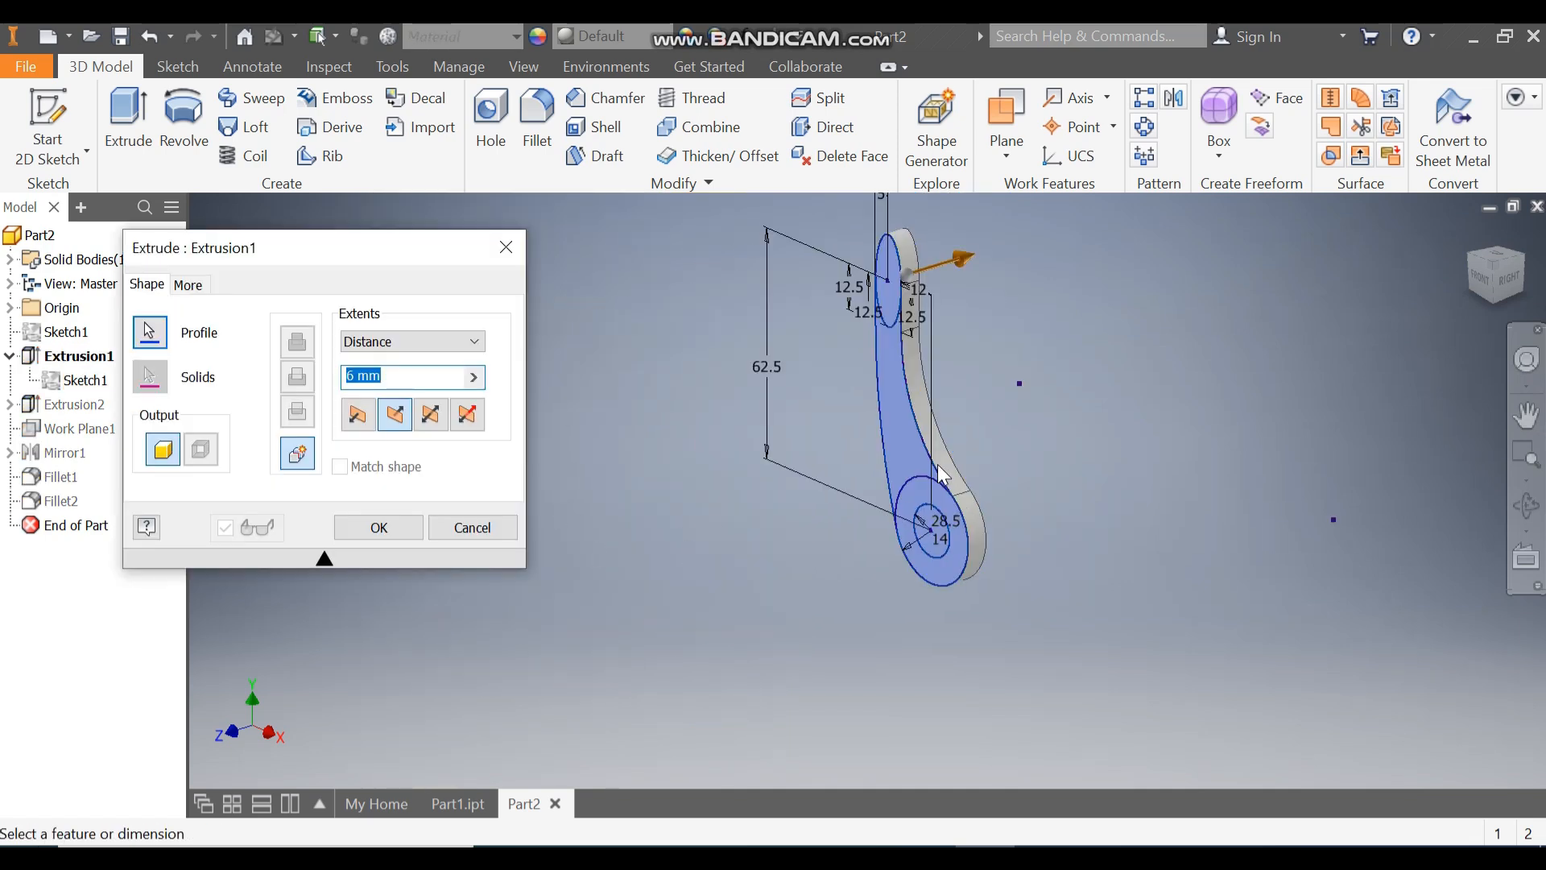
left_click(150, 334)
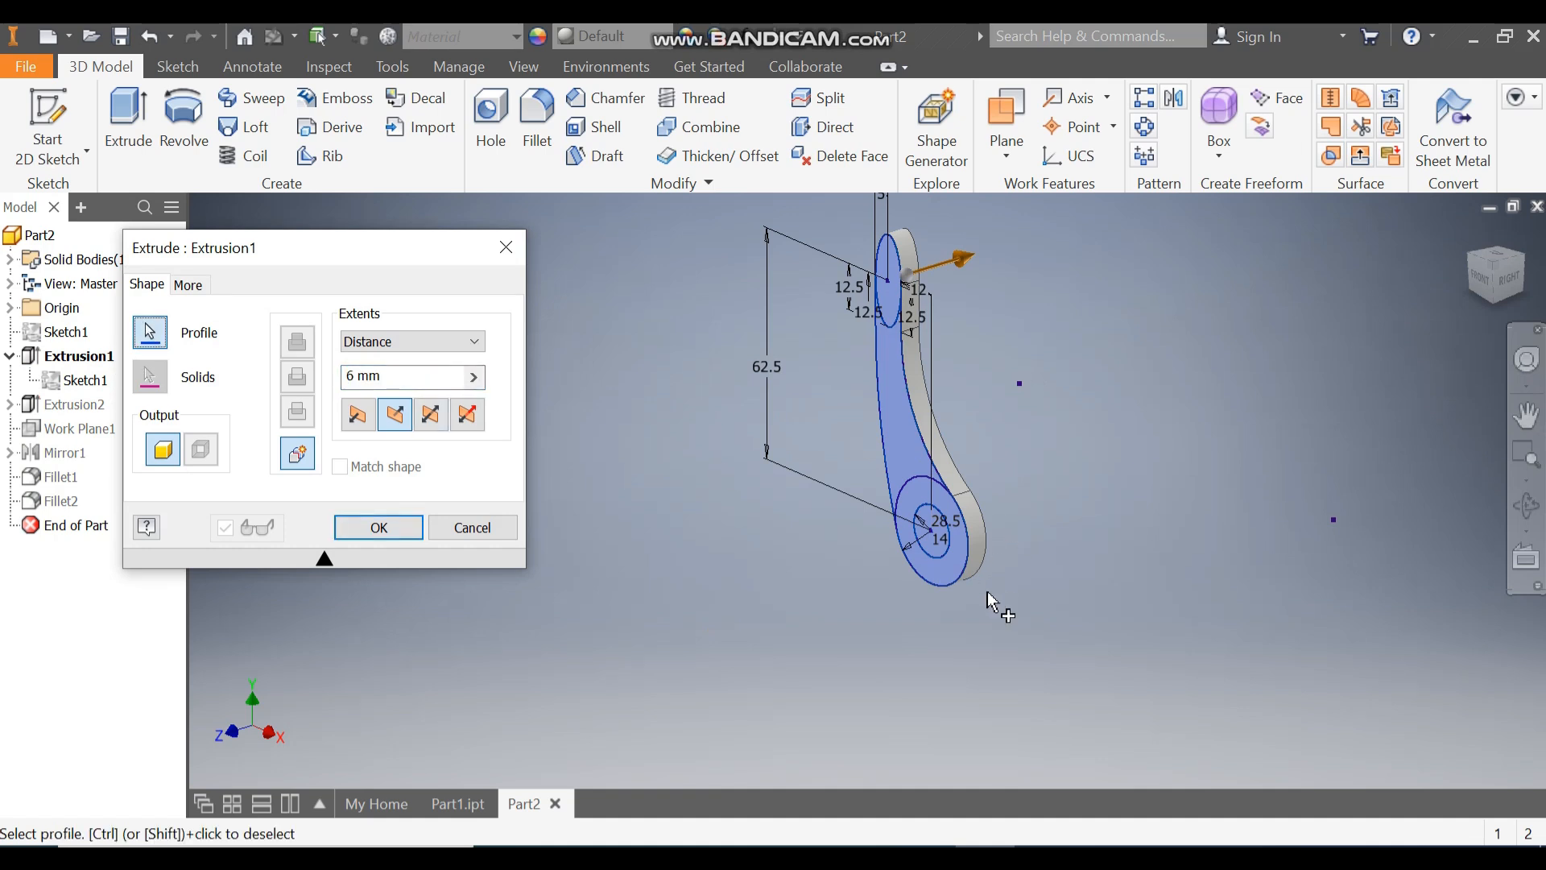
left_click(928, 532)
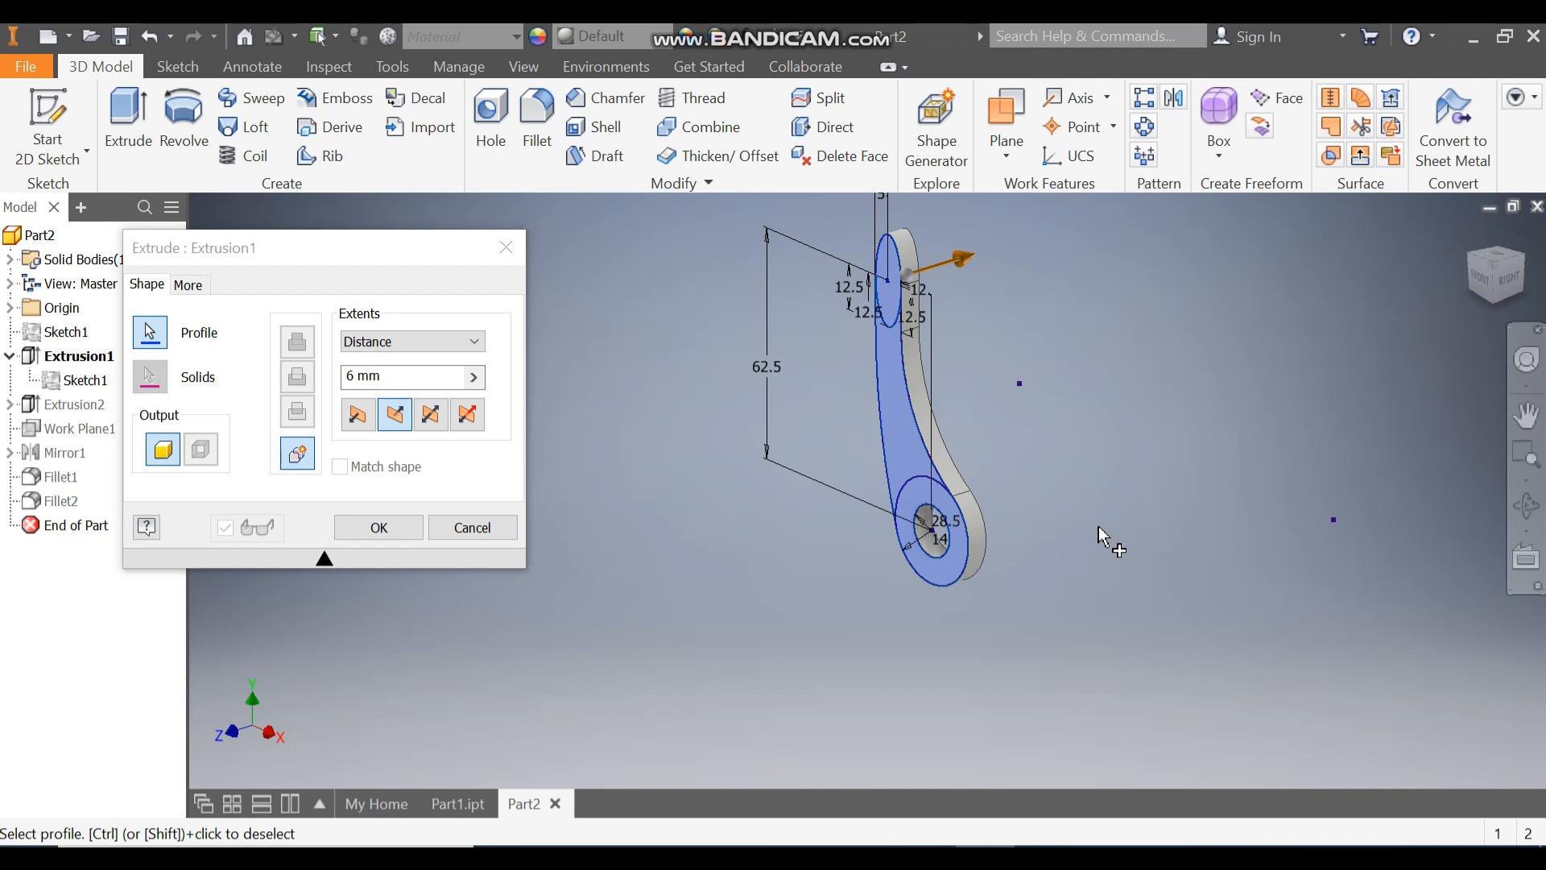
left_click(390, 536)
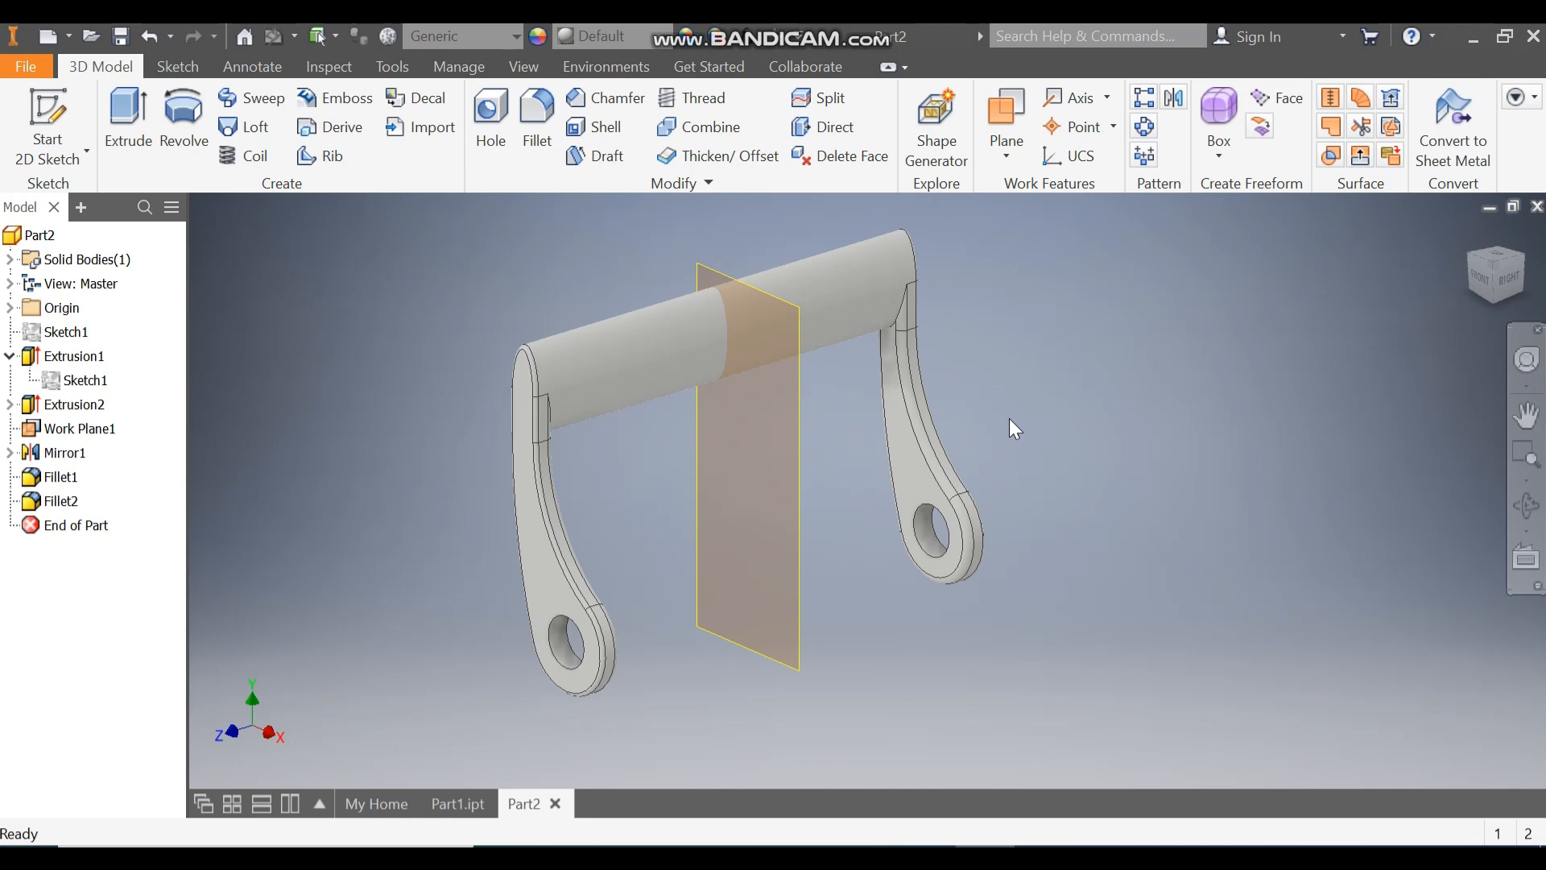
Step: Turn off the visibility of Work Plane1
left_click(803, 432)
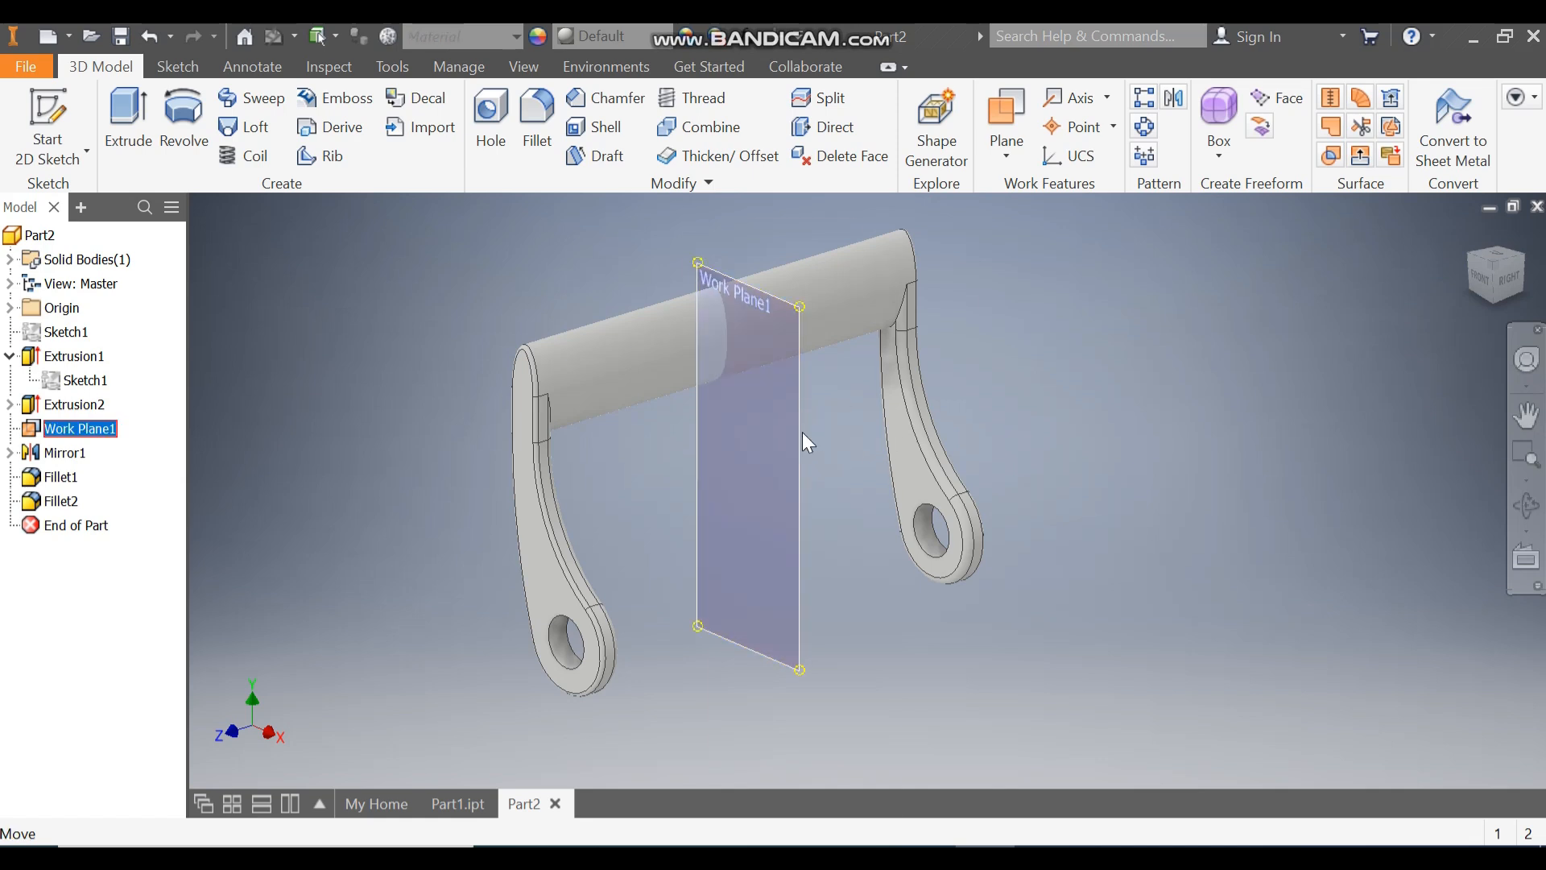
right_click(802, 433)
left_click(855, 338)
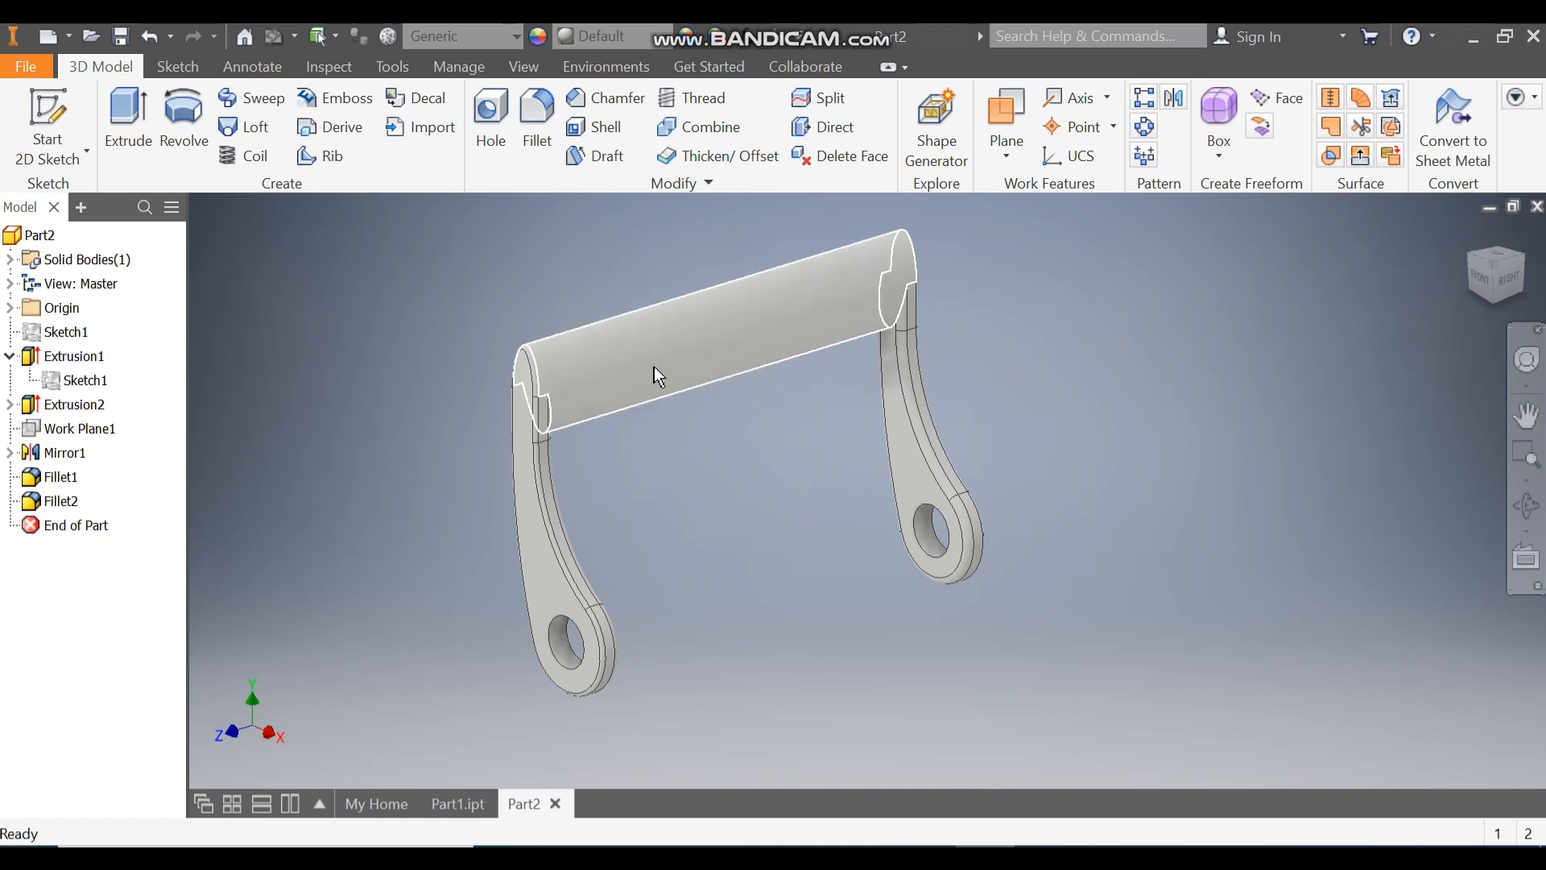
Step: Start a sketch on the YZ plane and draw a 24 mm diameter circle overlapping the bar's lower edge near the +Z arm
left_click(10, 308)
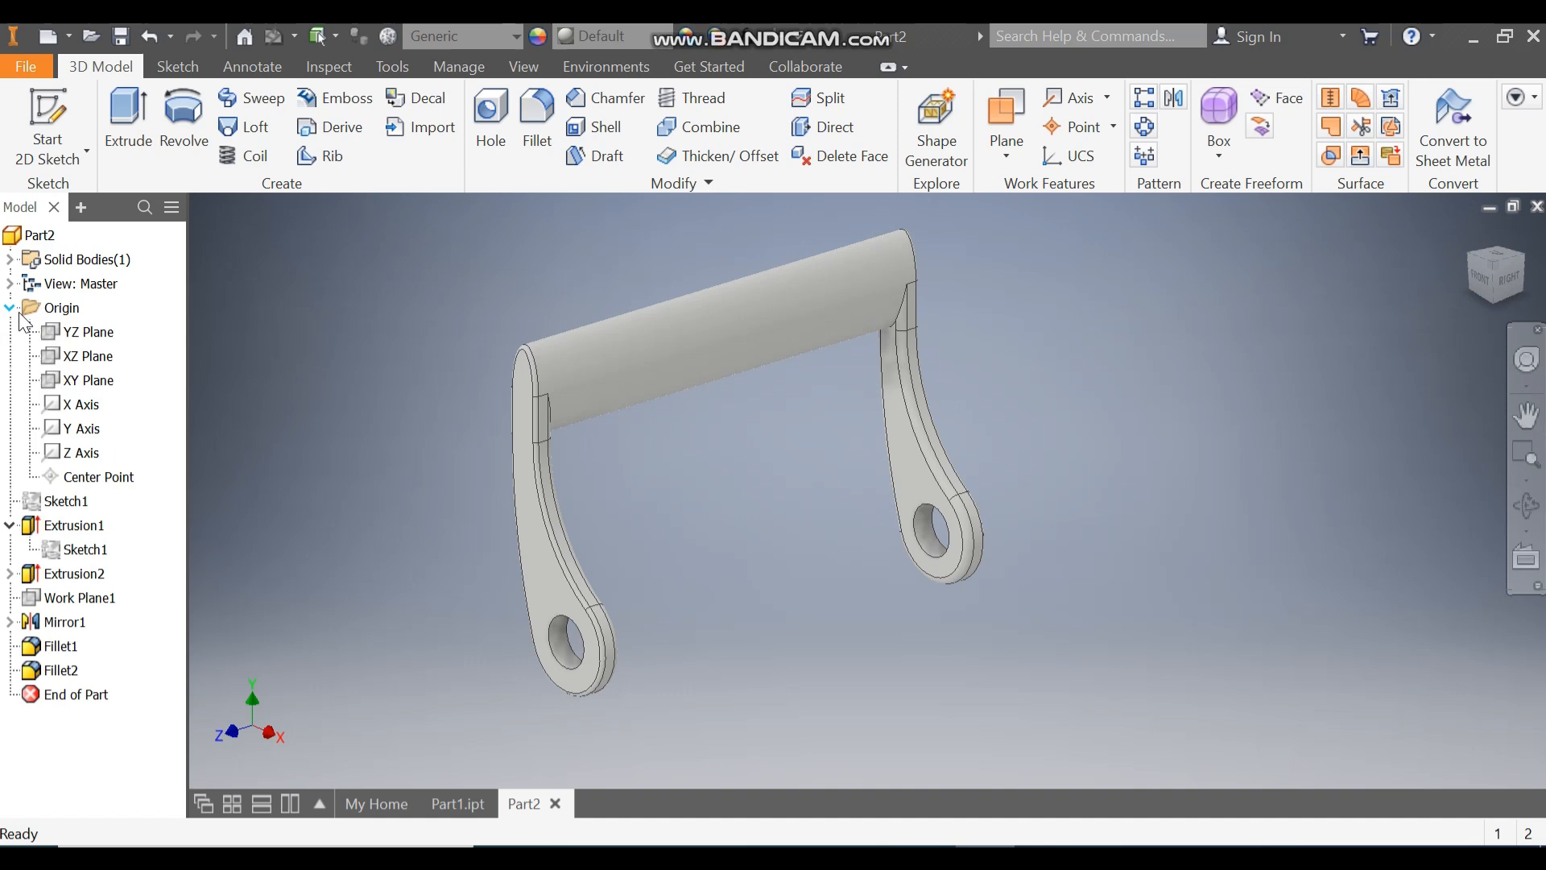
left_click(92, 337)
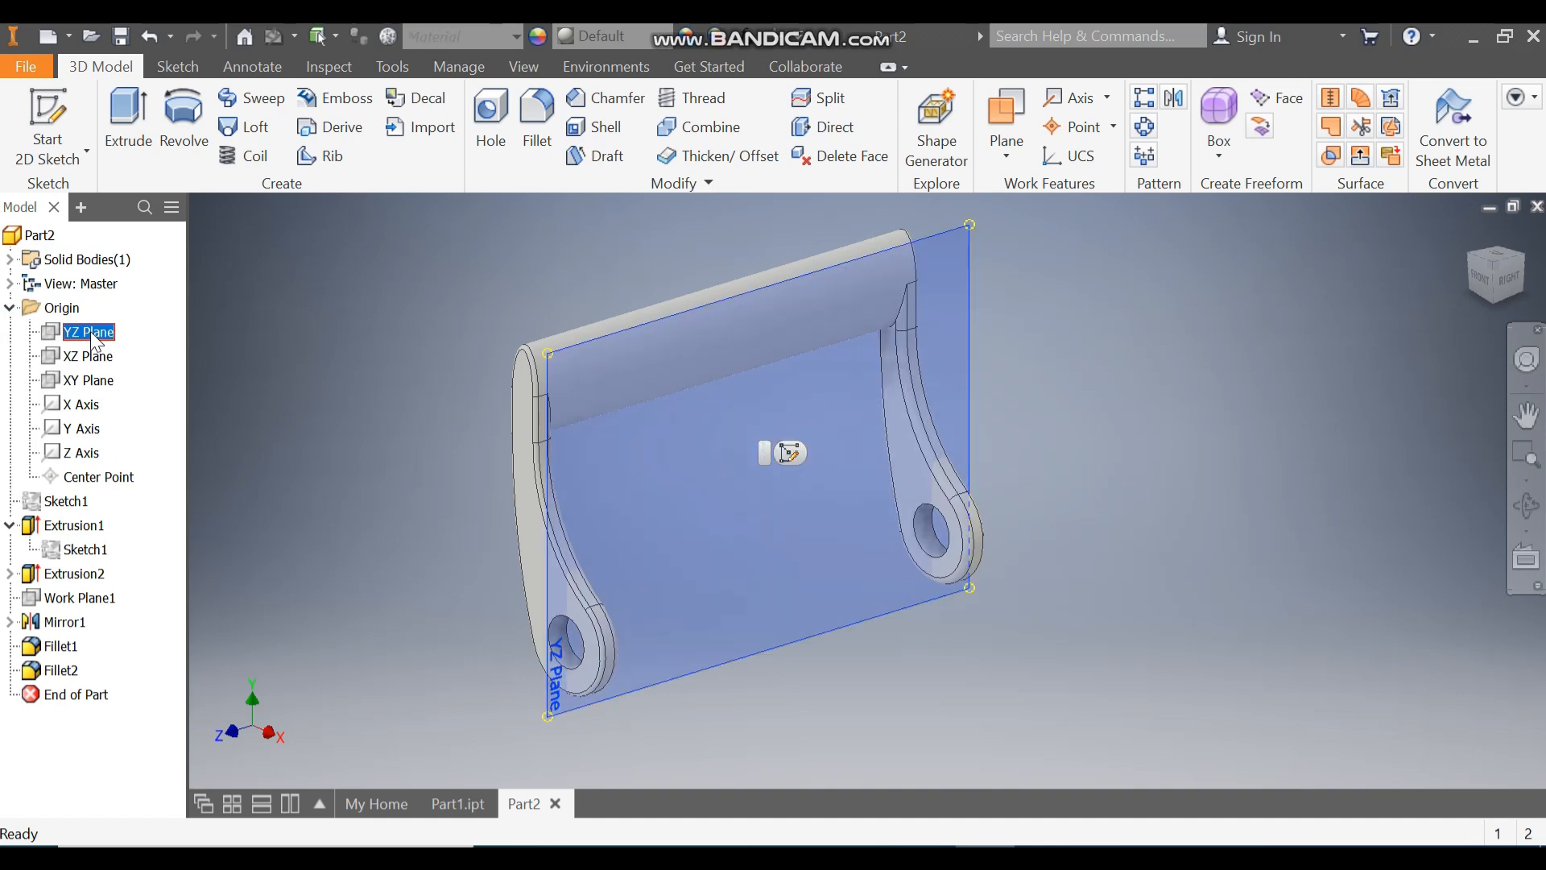
left_click(788, 455)
middle_click_drag(547, 341, 638, 482)
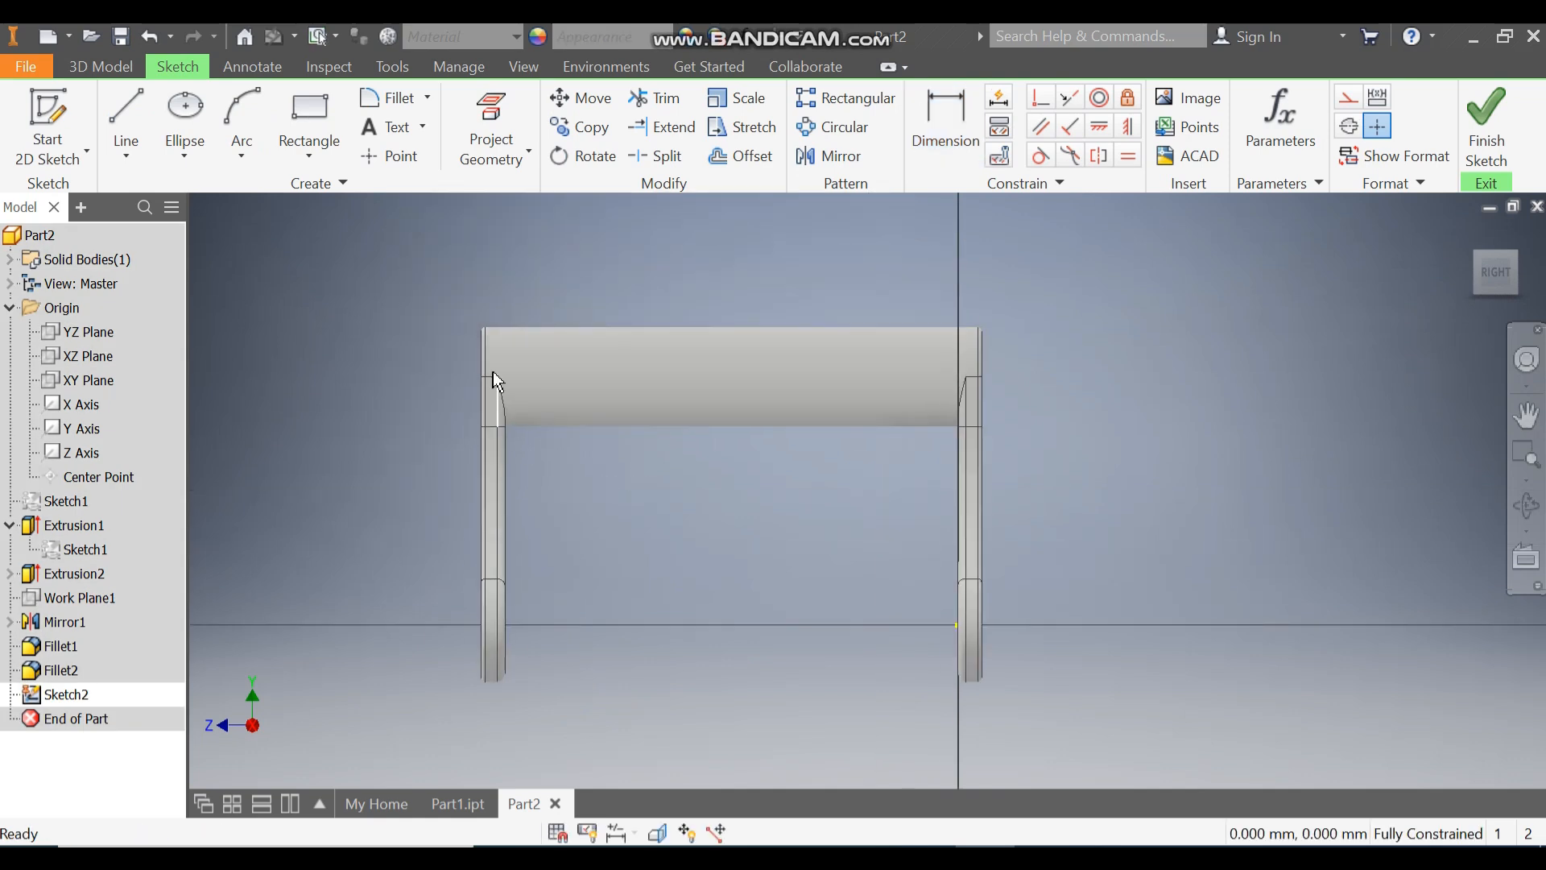
left_click(183, 143)
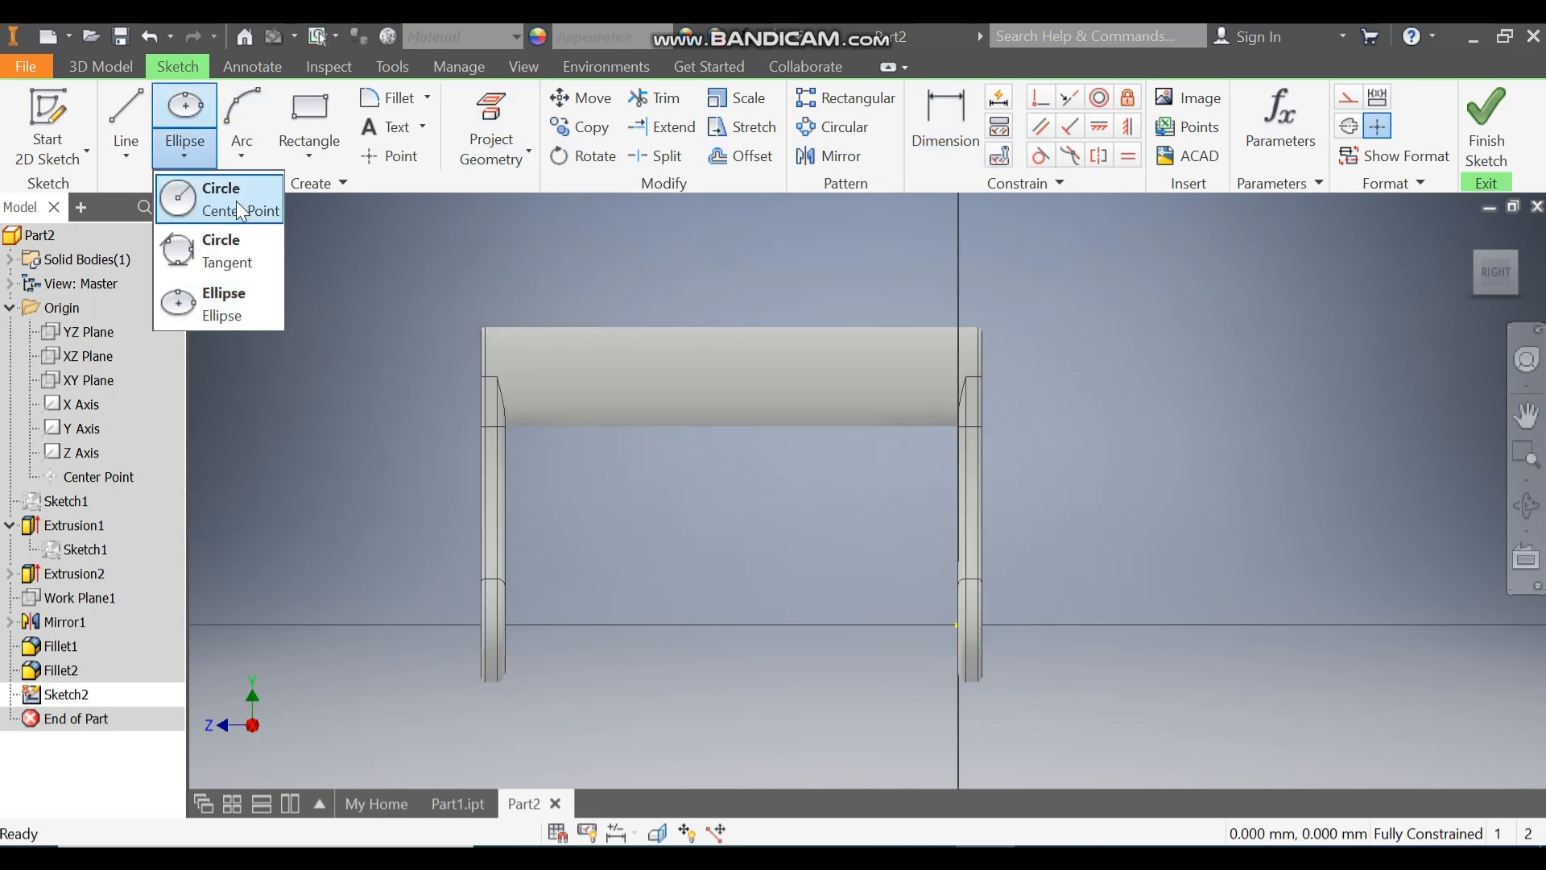
left_click(238, 201)
left_click(568, 436)
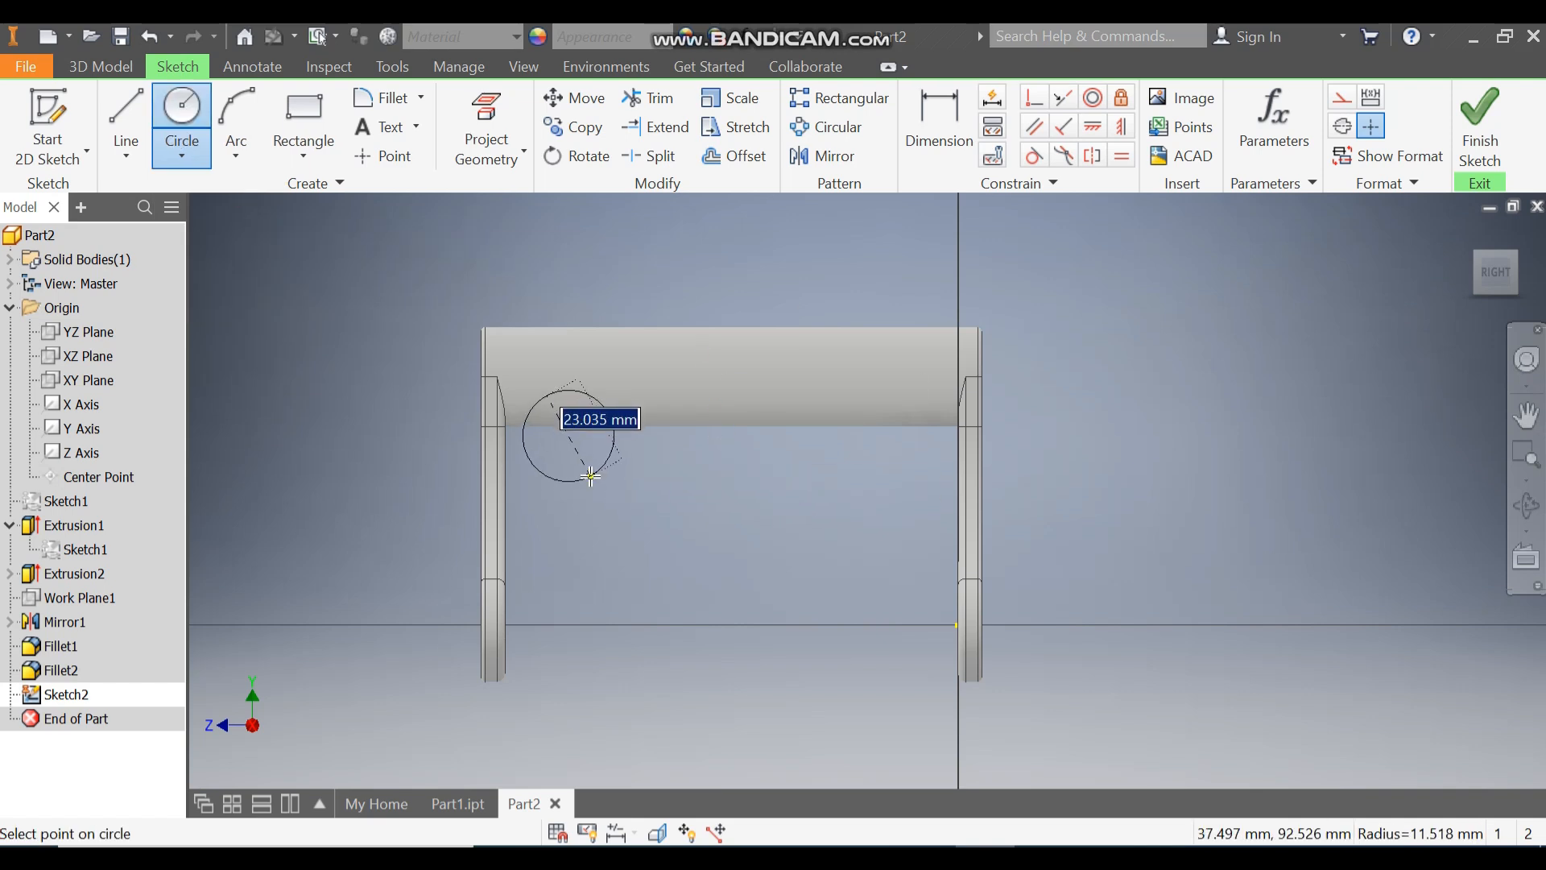
type("24")
key("Return")
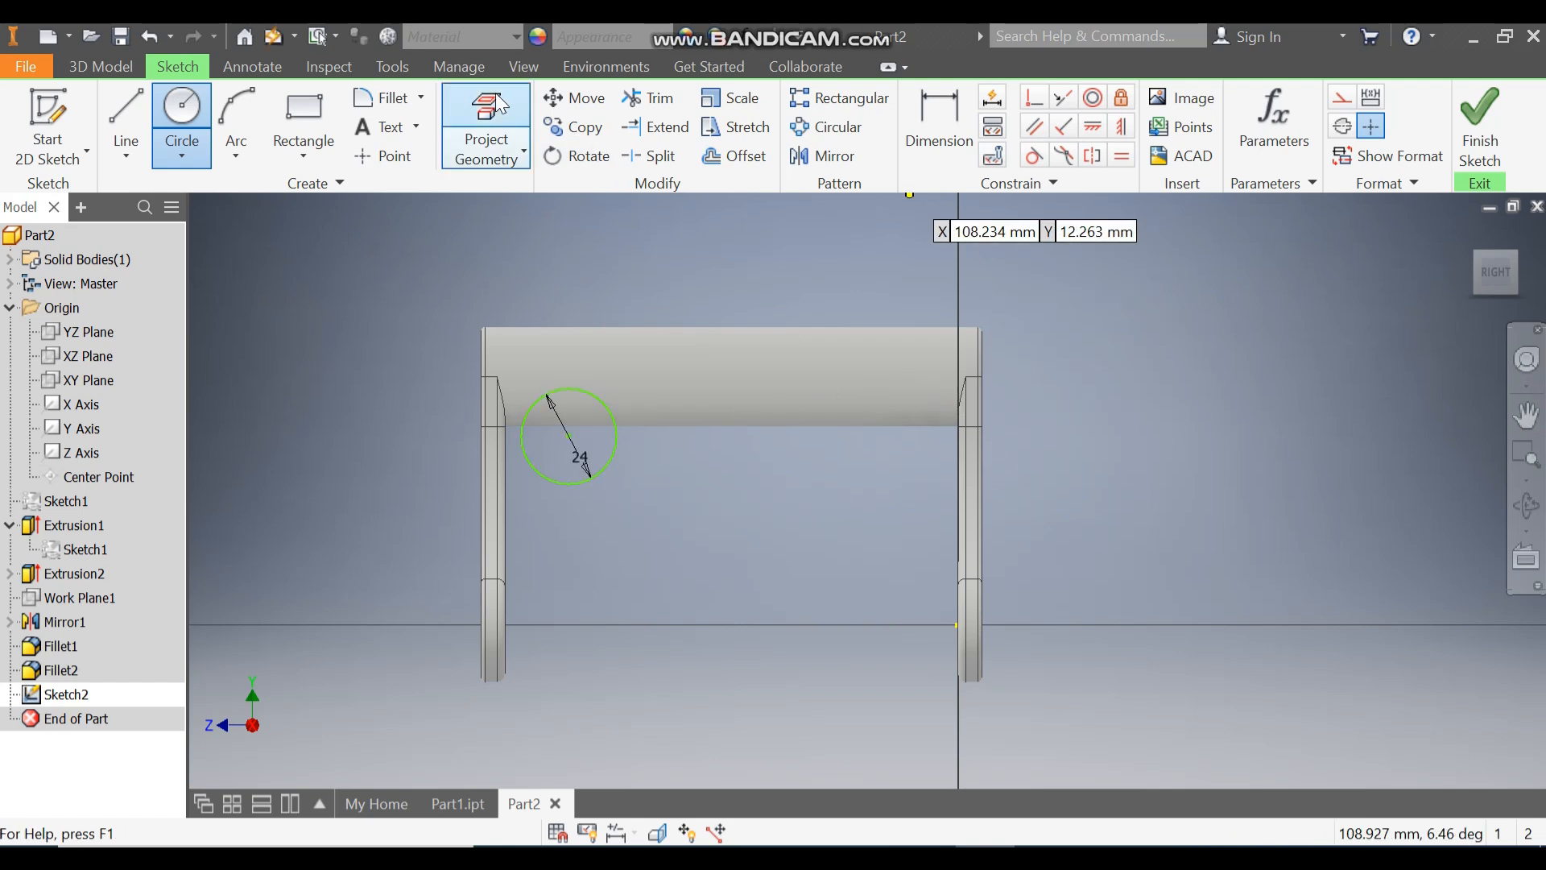
Step: Project the bar's end edge into the sketch and dimension the circle's centre 31 mm below the bar's top
left_click(503, 162)
scroll(482, 326, "up", 5)
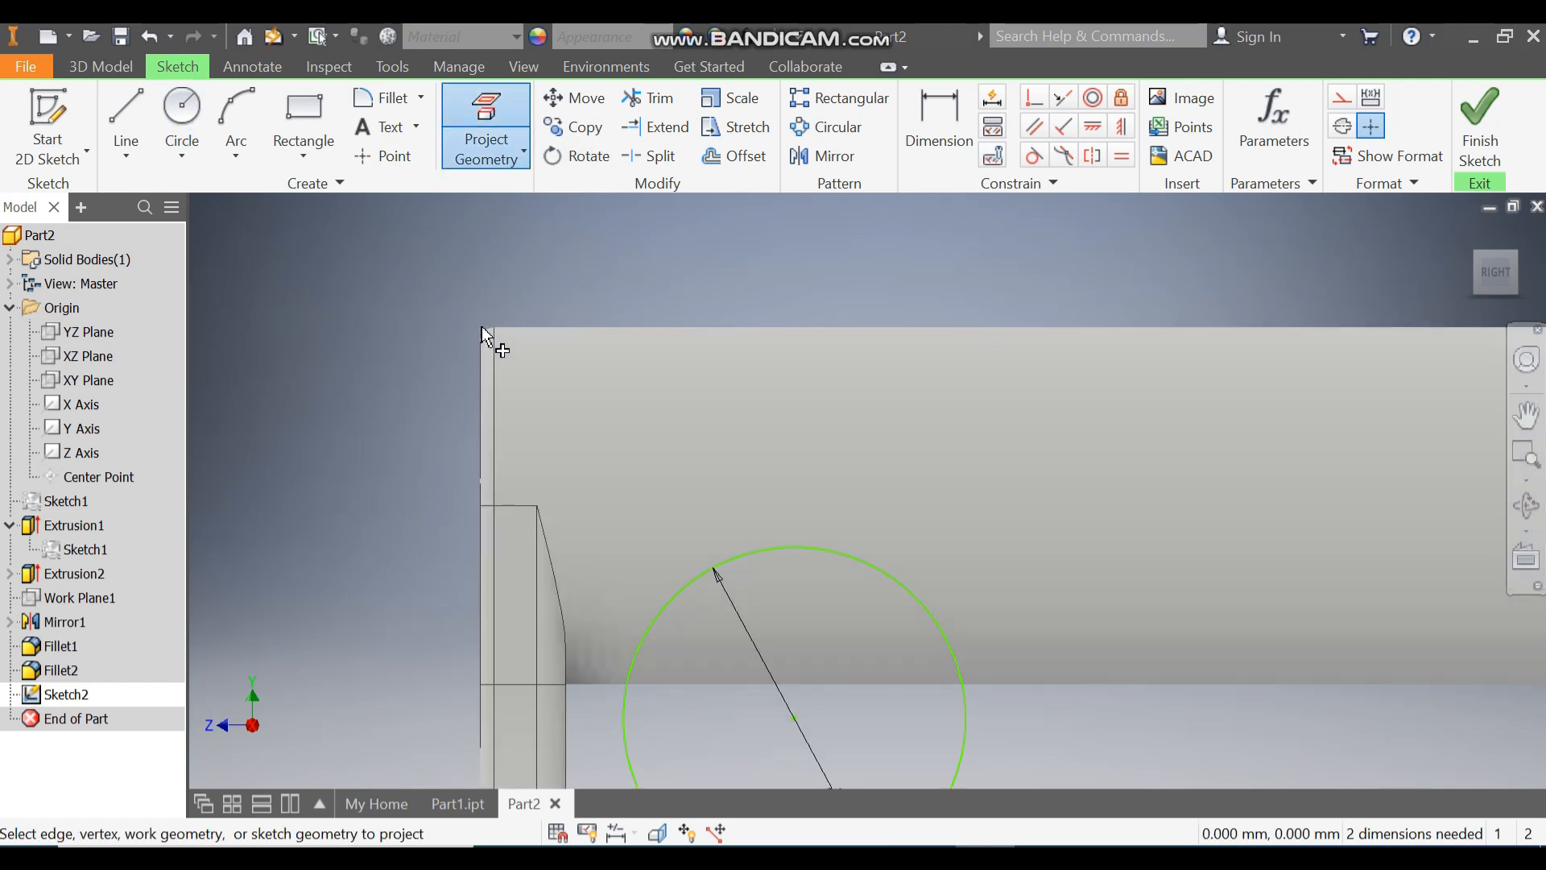
left_click(507, 340)
scroll(573, 284, "down", 2)
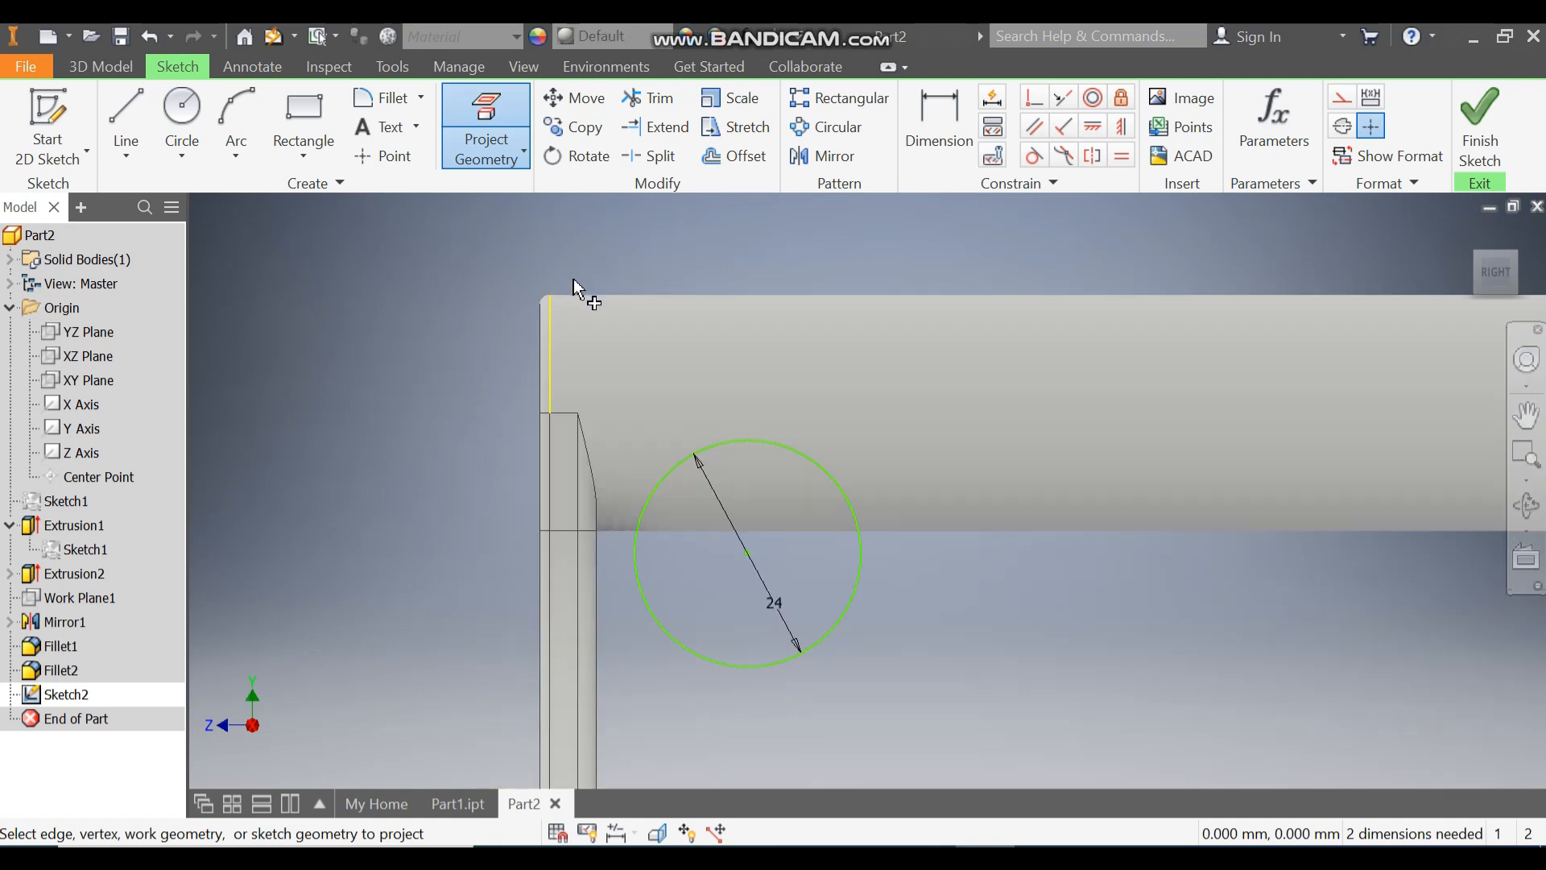
left_click(939, 124)
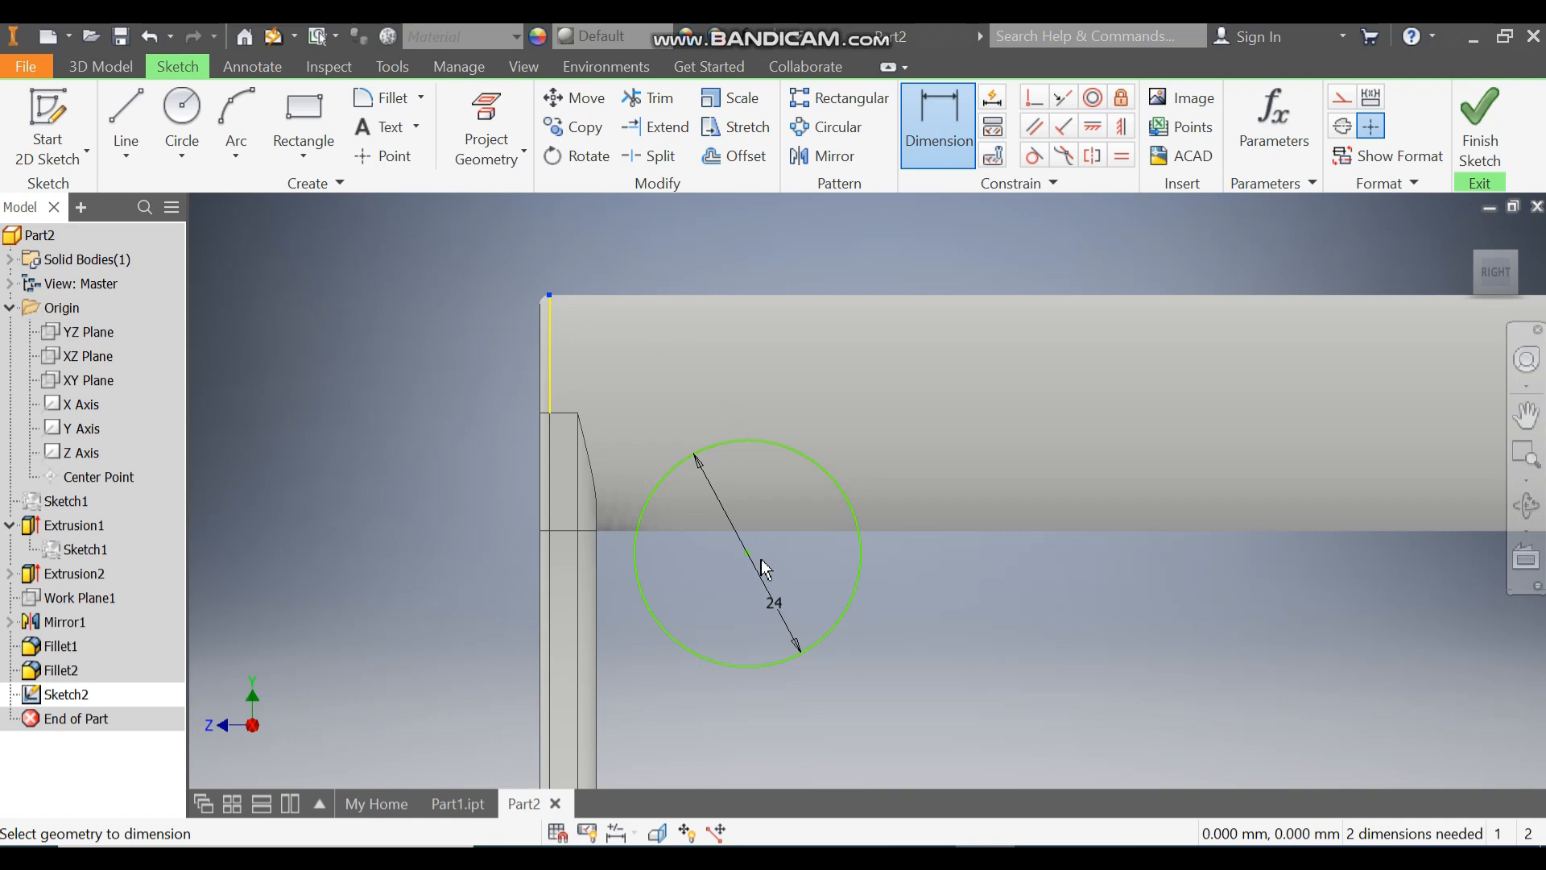
left_click(387, 439)
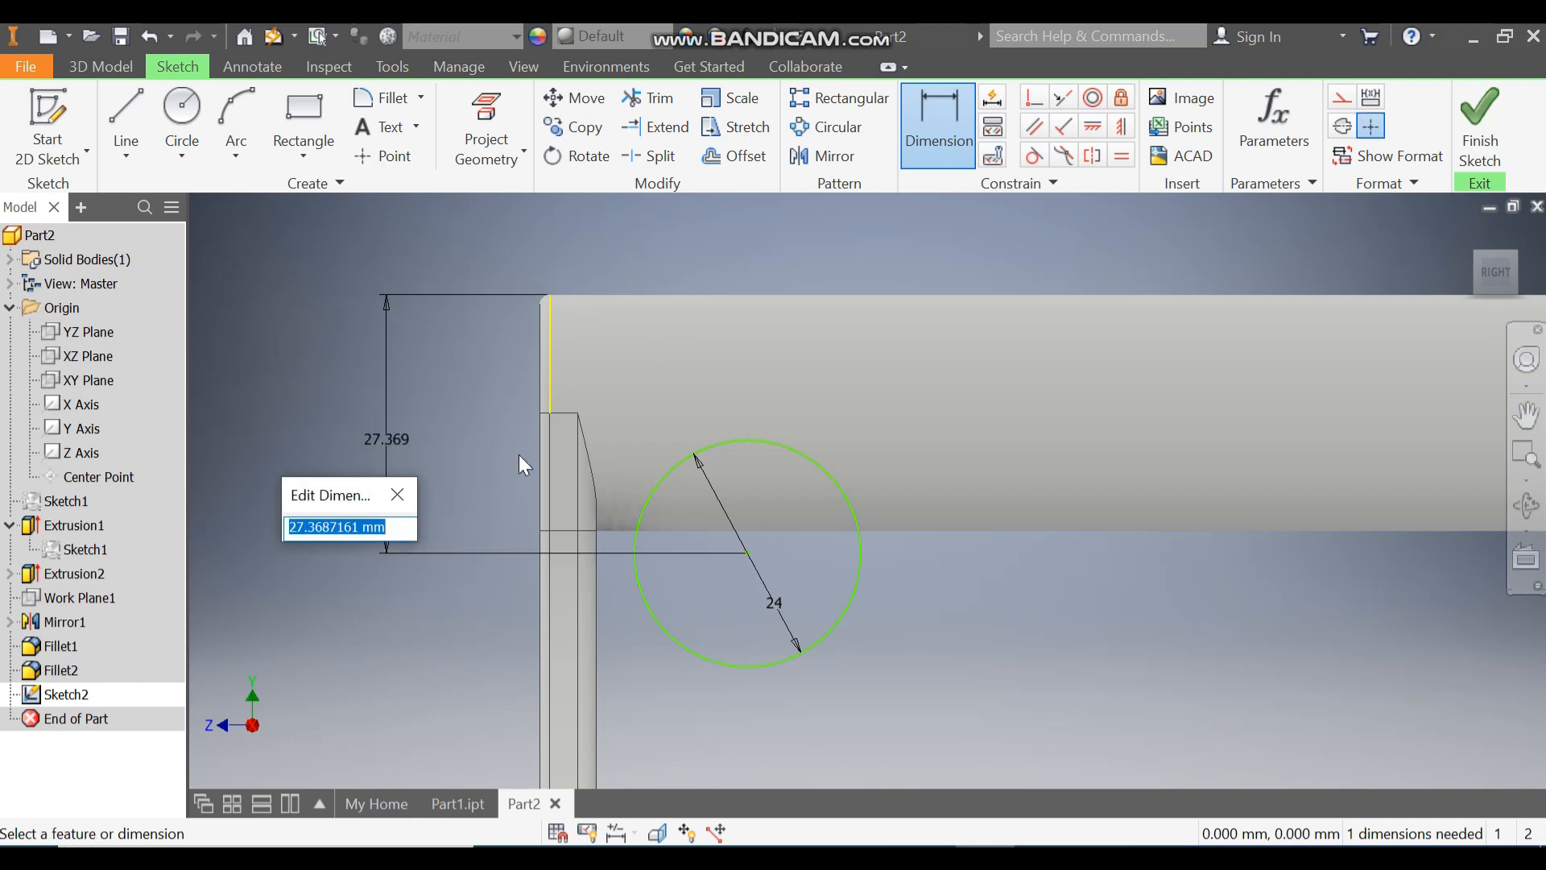
type("31")
key("Return")
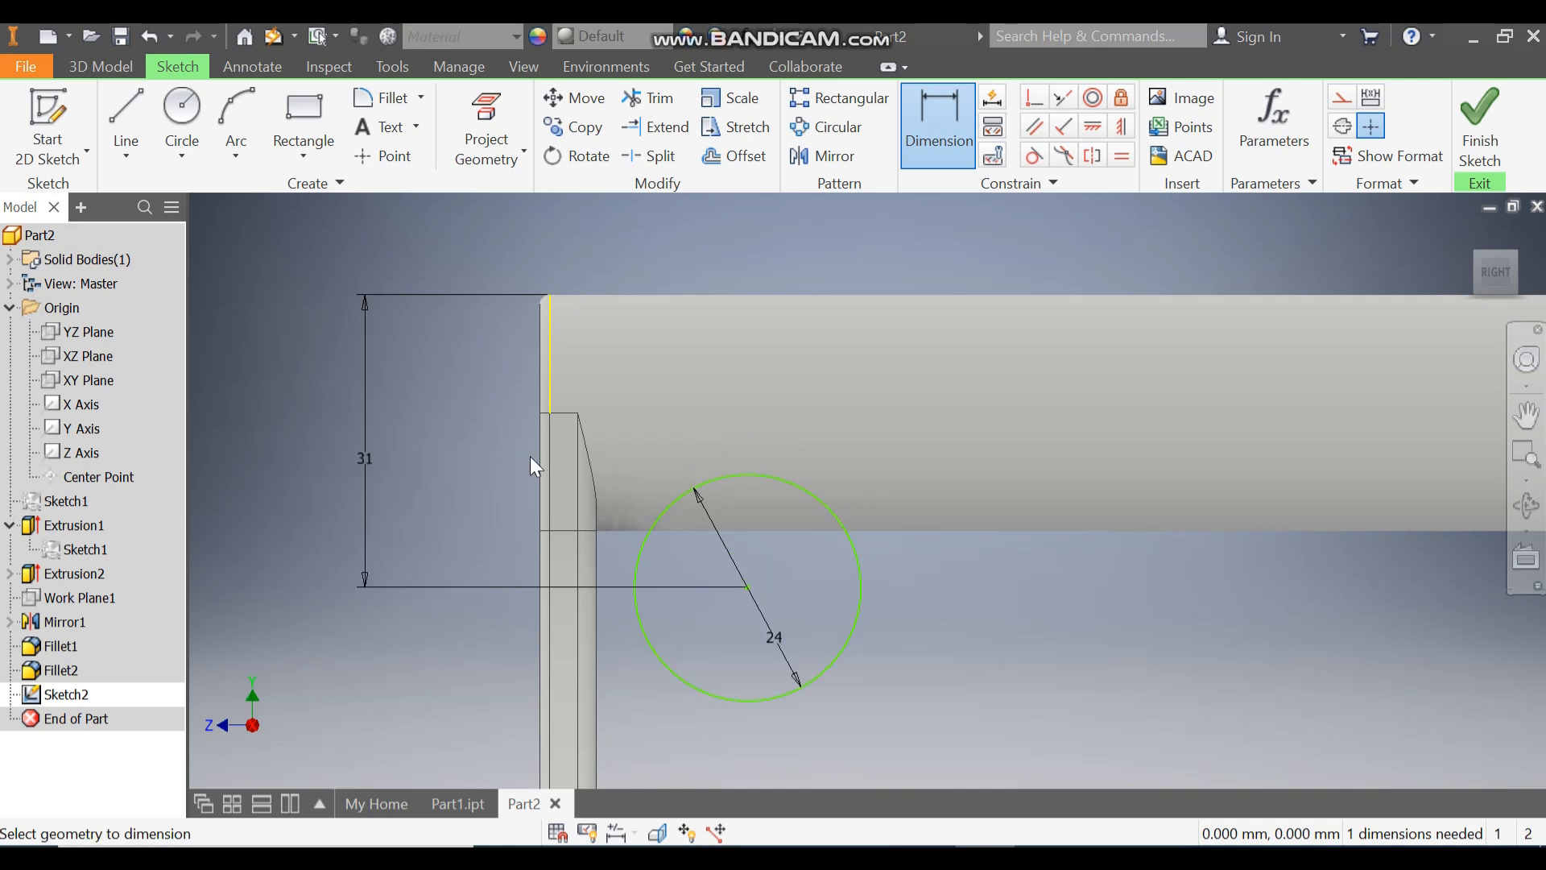
Step: Dimension the circle's centre 19 mm from the arm's inner edge and finish the sketch
left_click(599, 621)
middle_click_drag(663, 249, 637, 12)
left_click(720, 349)
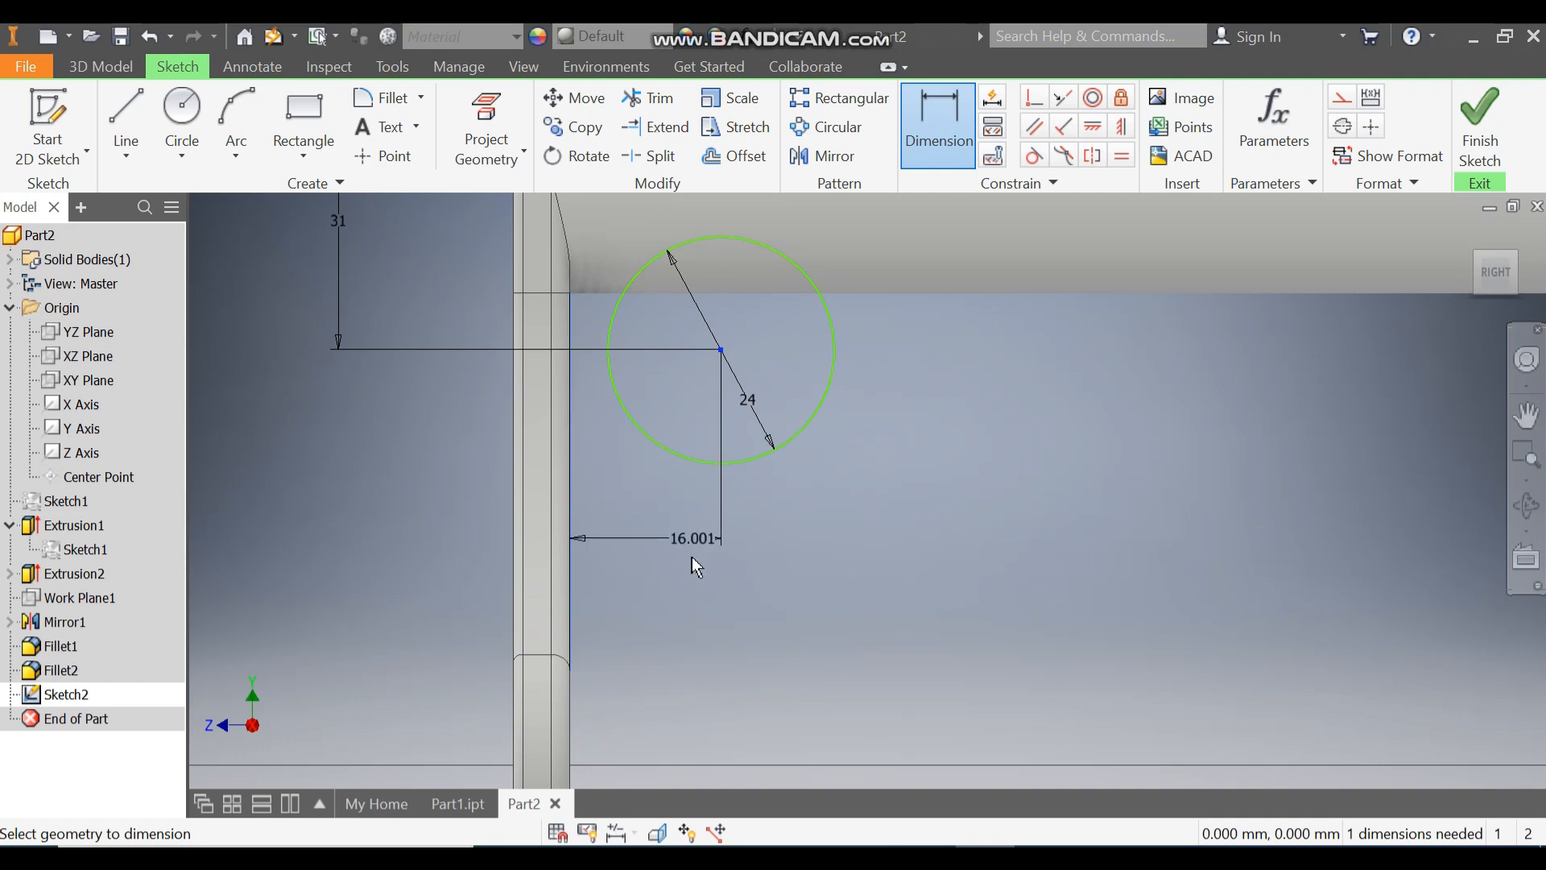
left_click(686, 563)
type("19")
key("Return")
scroll(1053, 383, "down", 2)
middle_click_drag(1053, 384, 849, 500)
left_click(1481, 125)
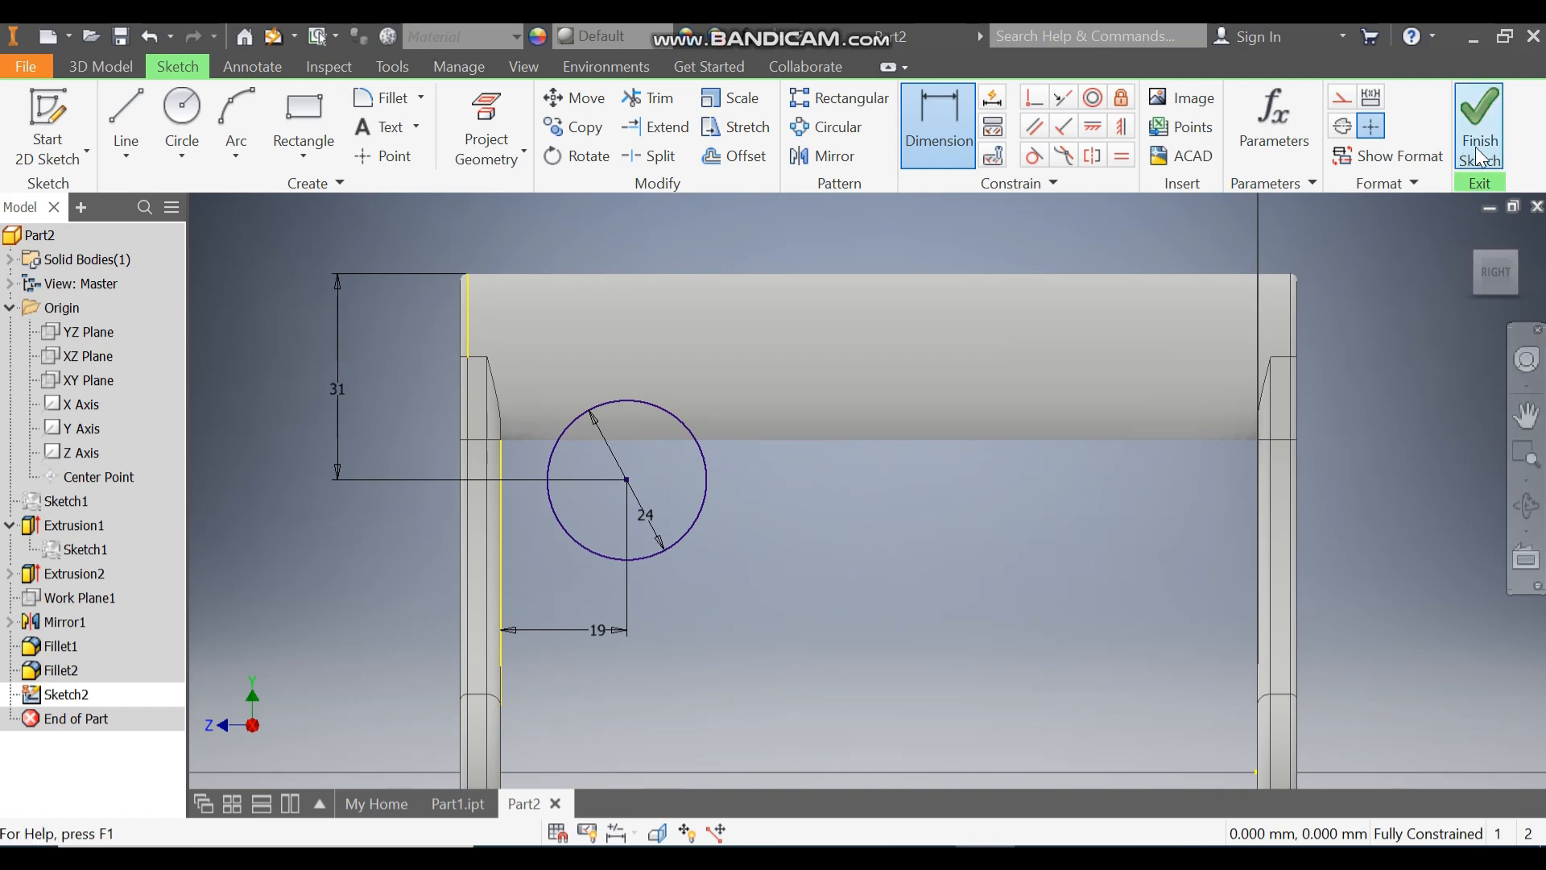
Step: Extrude the 24 mm circle as a cut through the bar, 114 mm in Direction 2
left_click(138, 139)
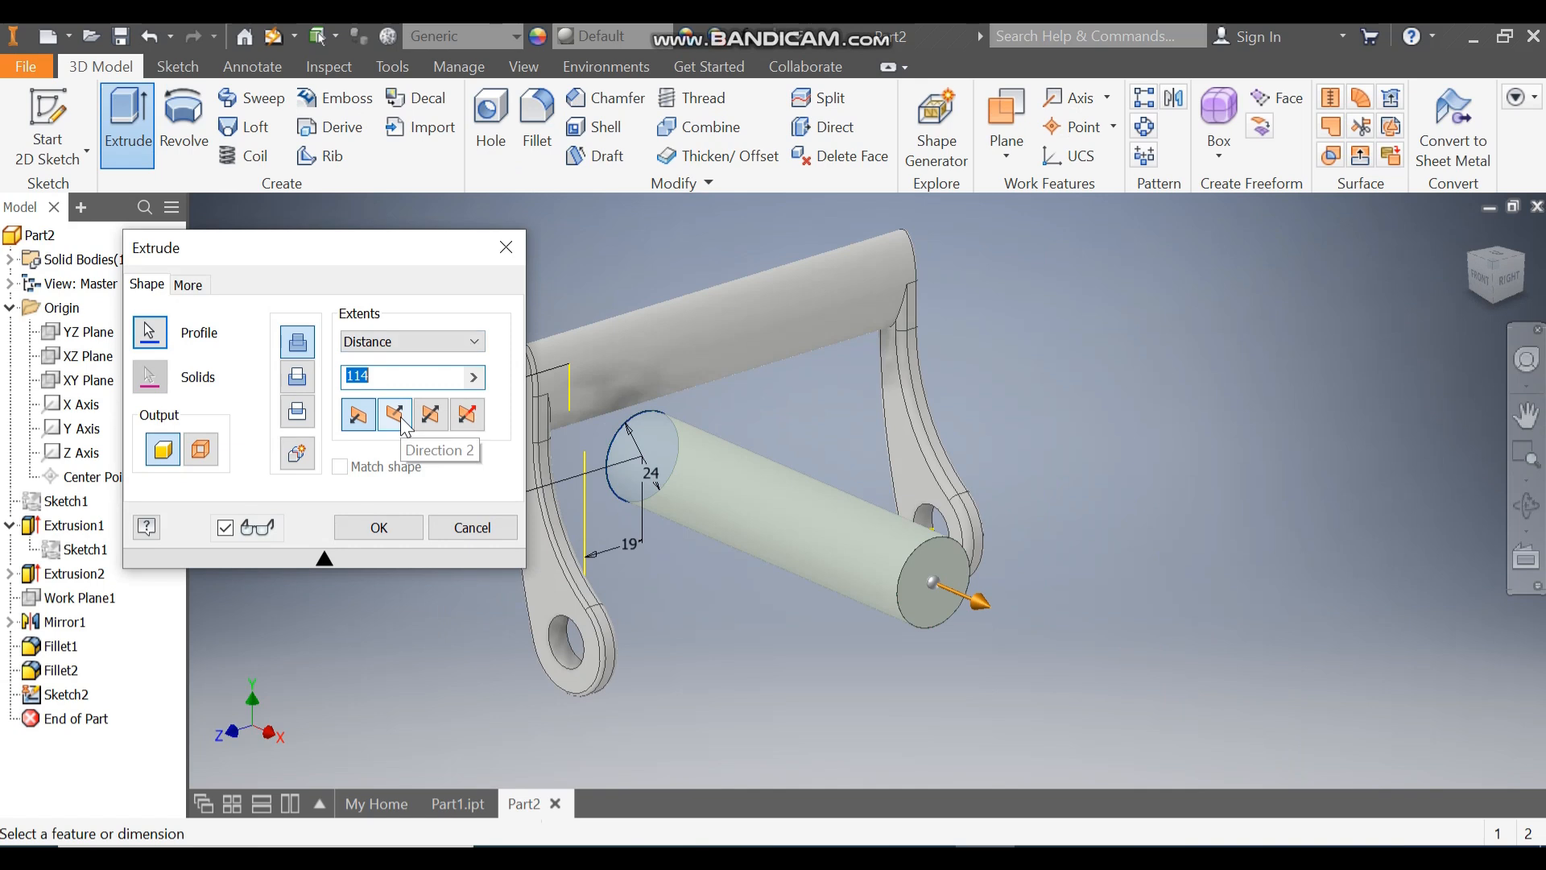
left_click(395, 414)
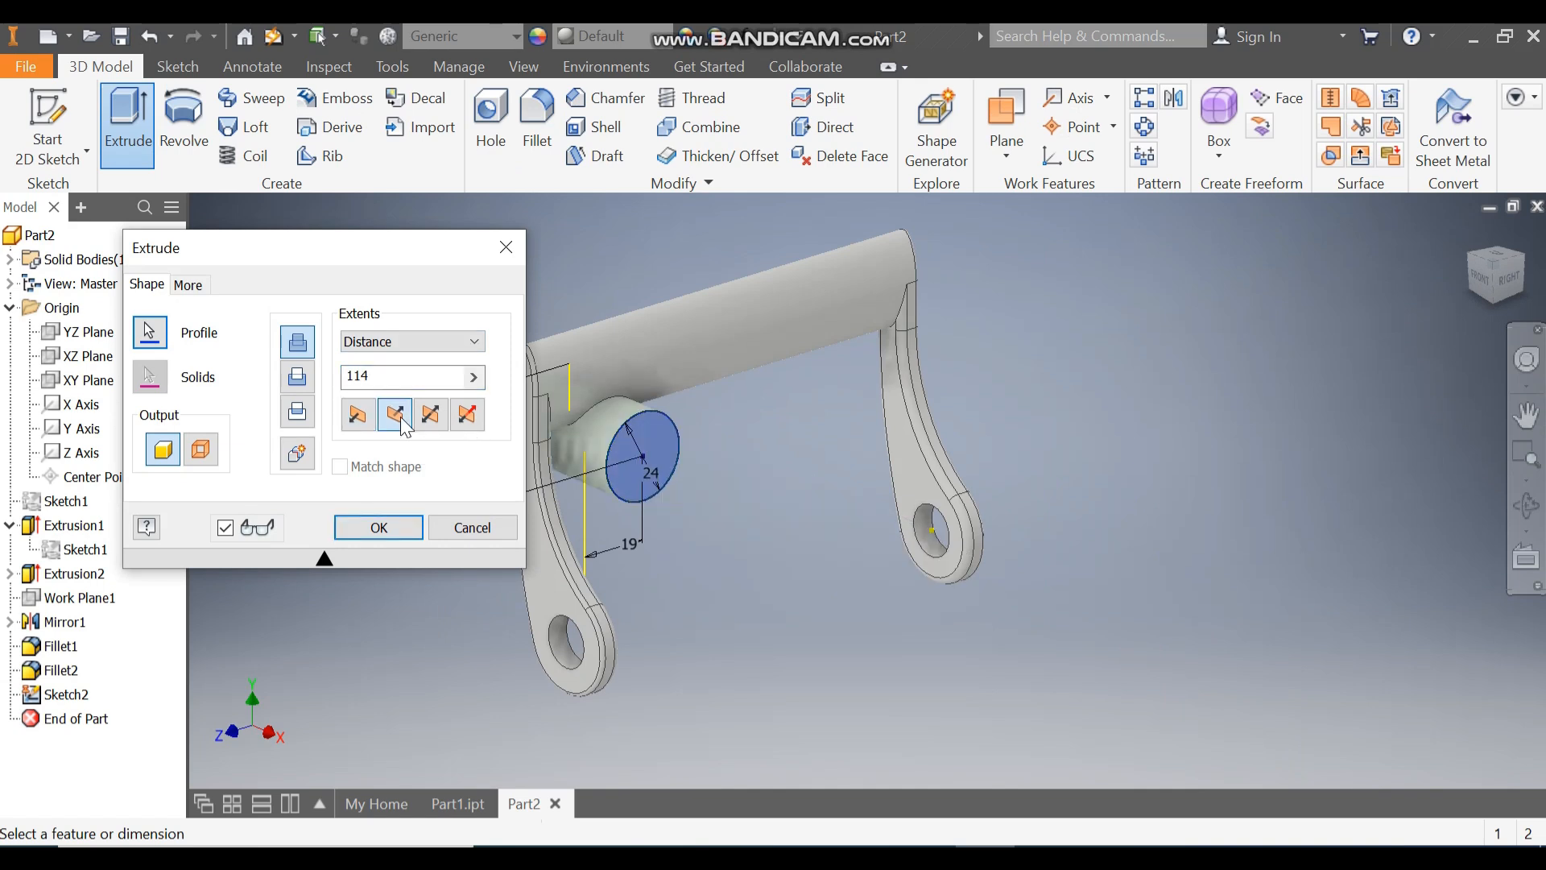
left_click(297, 376)
middle_click_drag(568, 425, 843, 432)
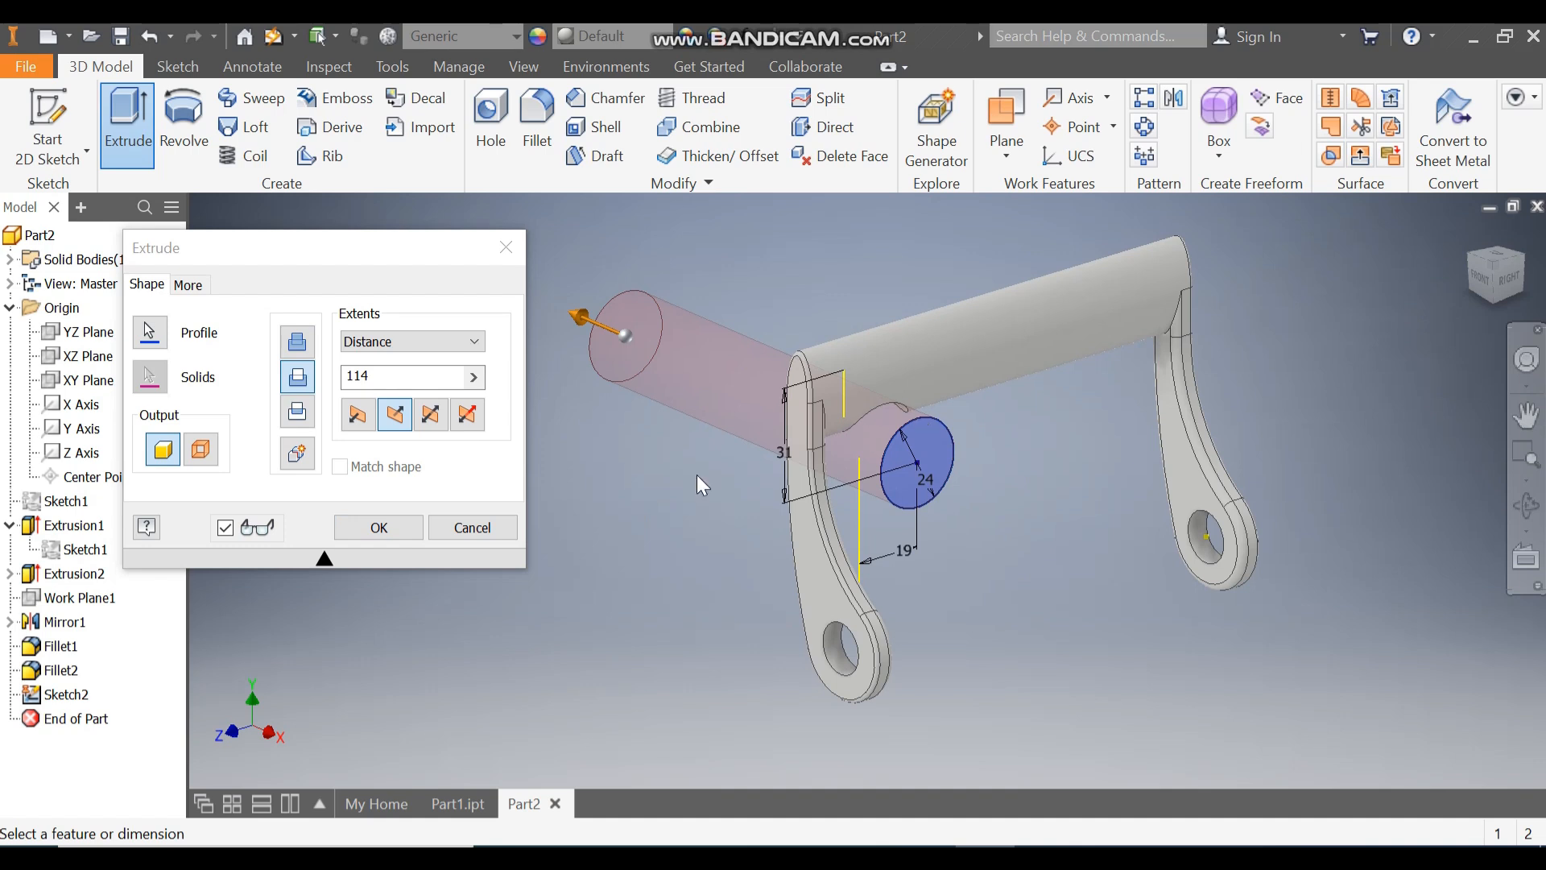
left_click(379, 527)
middle_click_drag(1471, 322, 1238, 417, "shift")
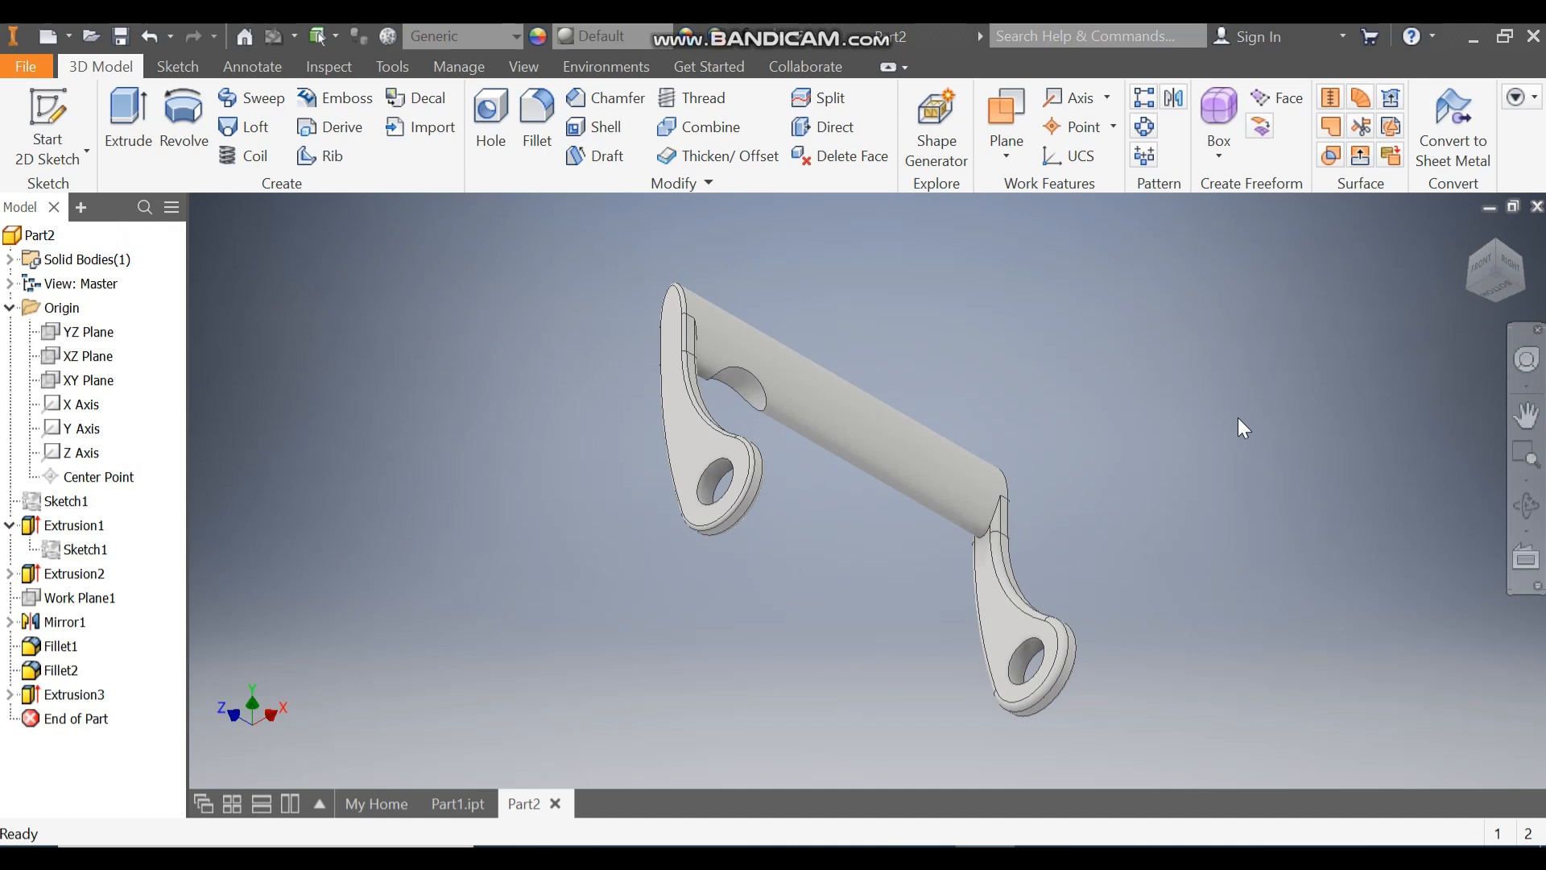
left_click(1525, 289)
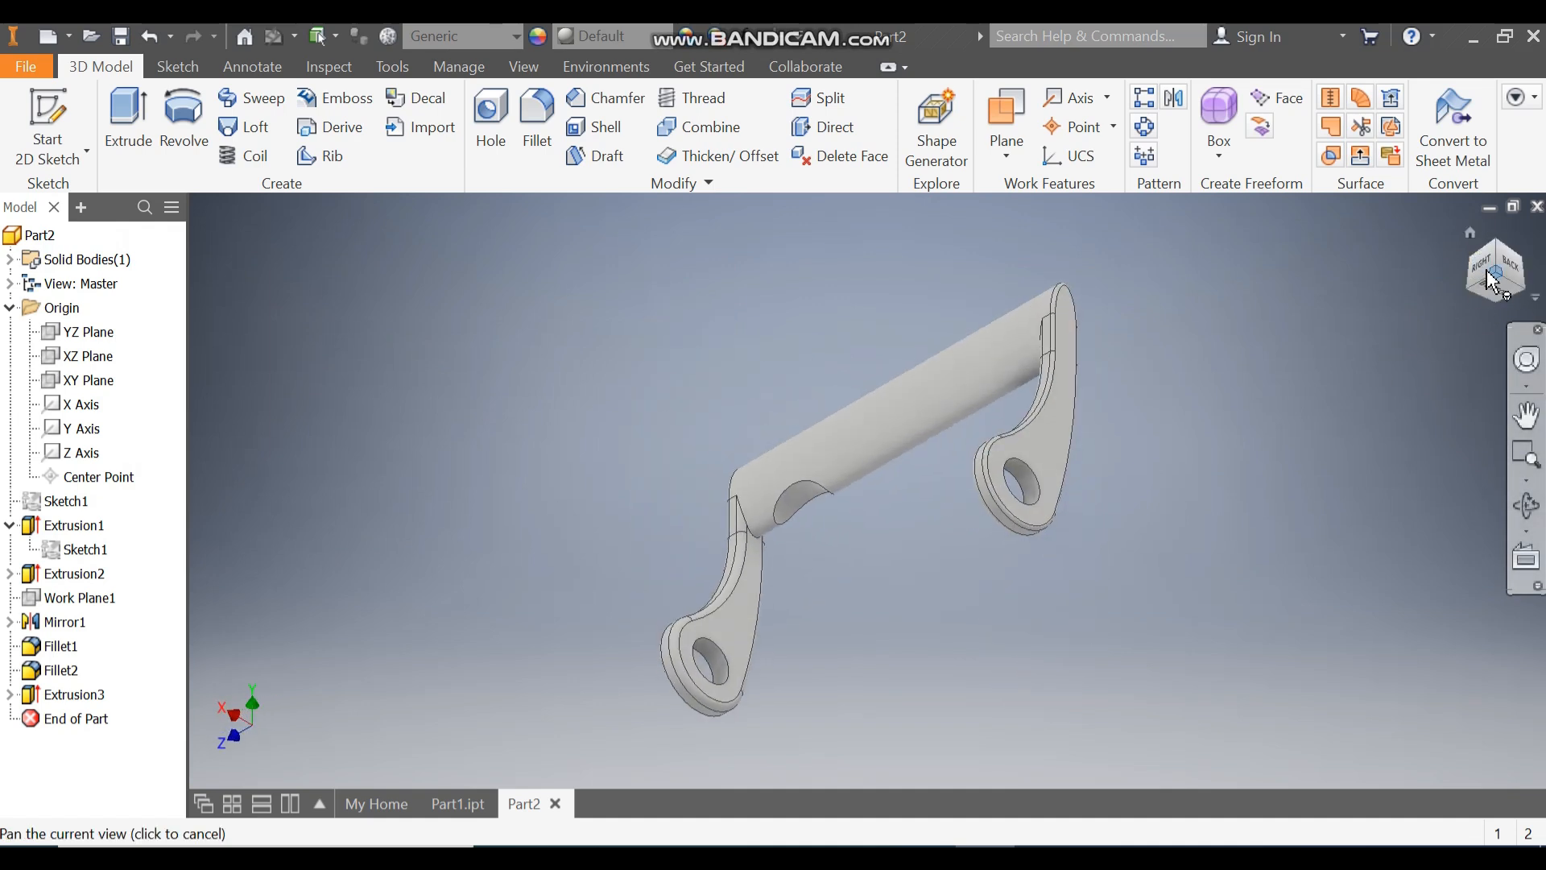
left_click(1490, 268)
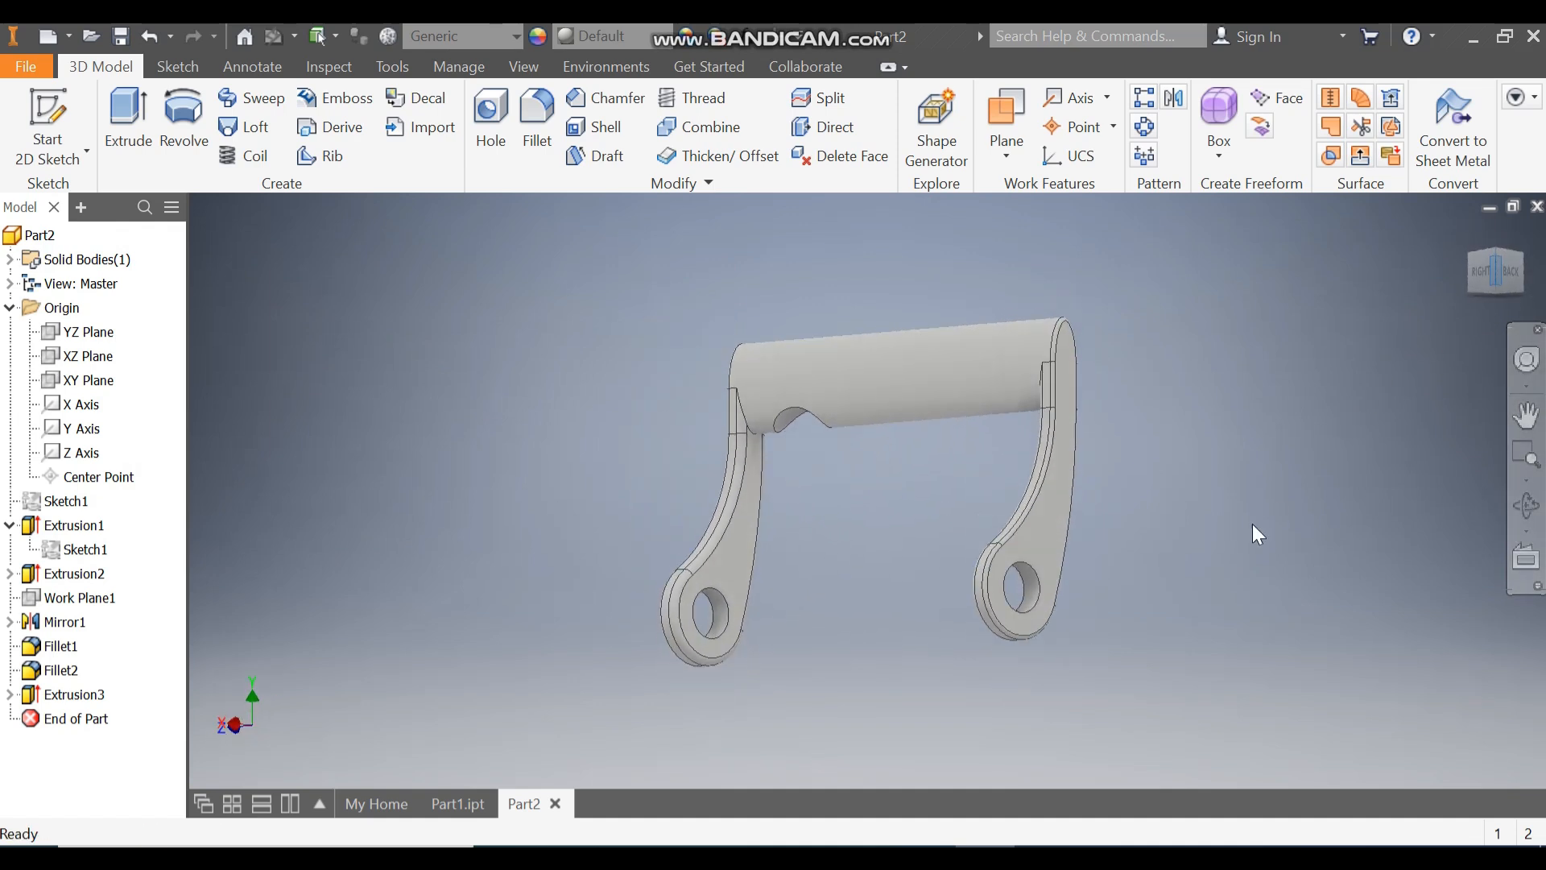
middle_click_drag(1041, 631, 1053, 578, "shift")
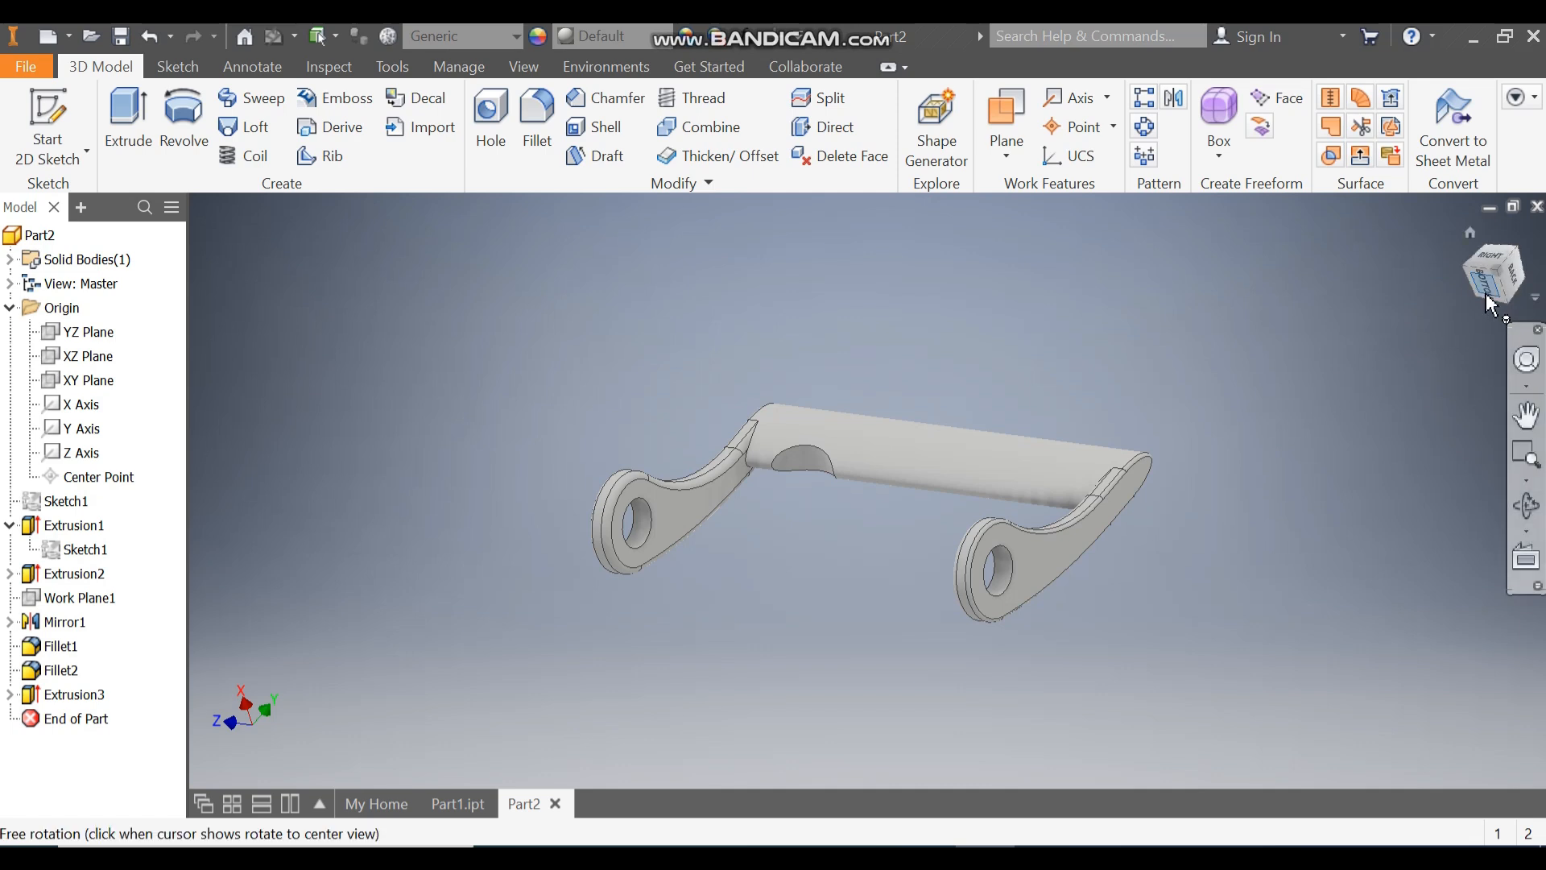
middle_click_drag(1229, 424, 892, 346, "shift")
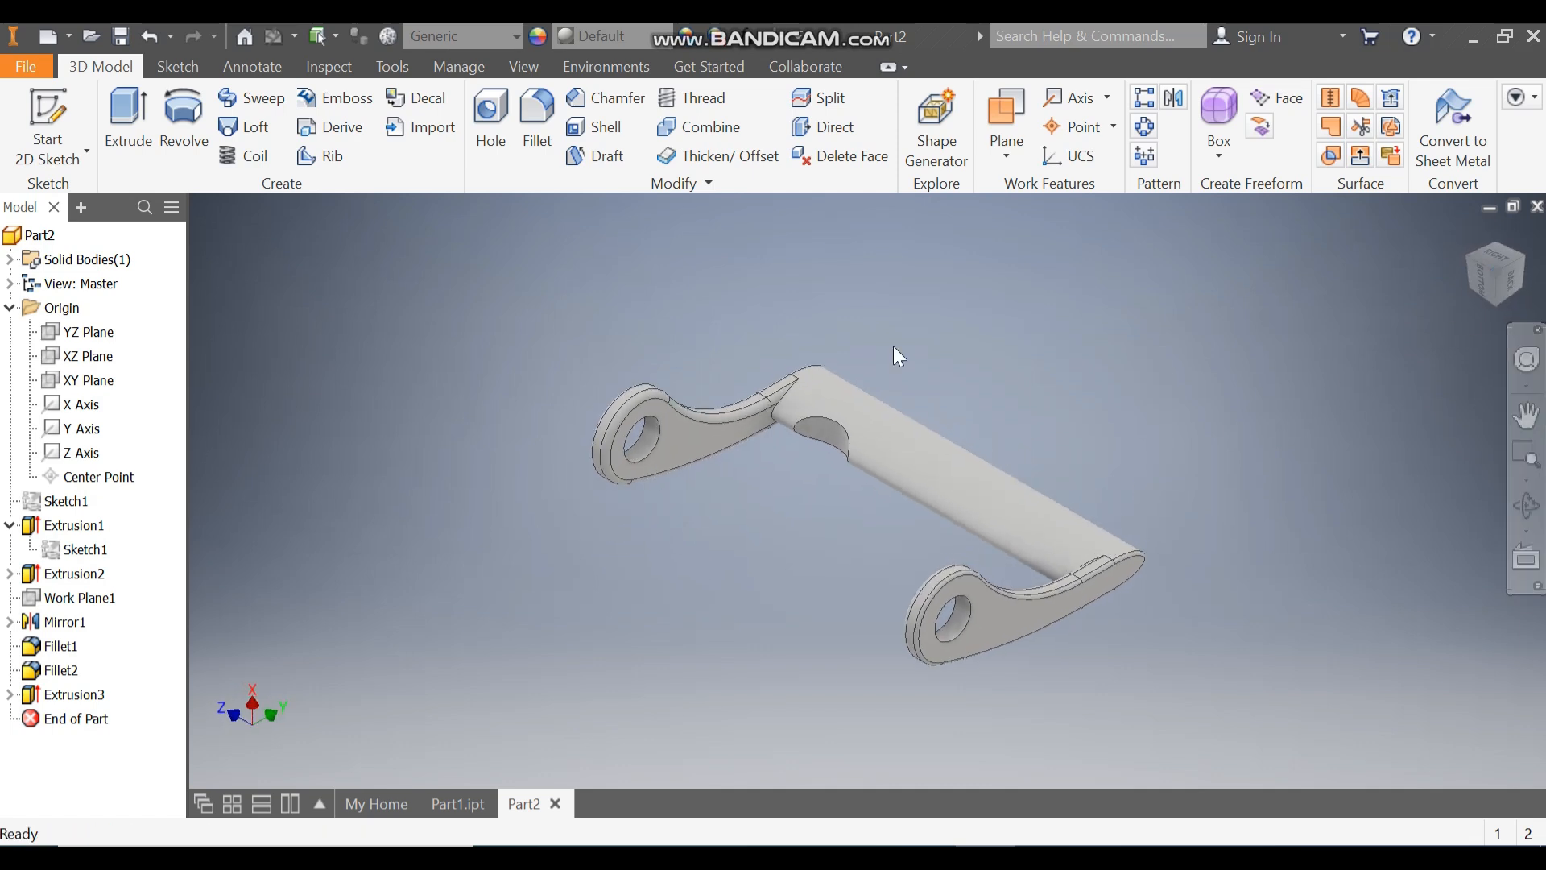
left_click(835, 434)
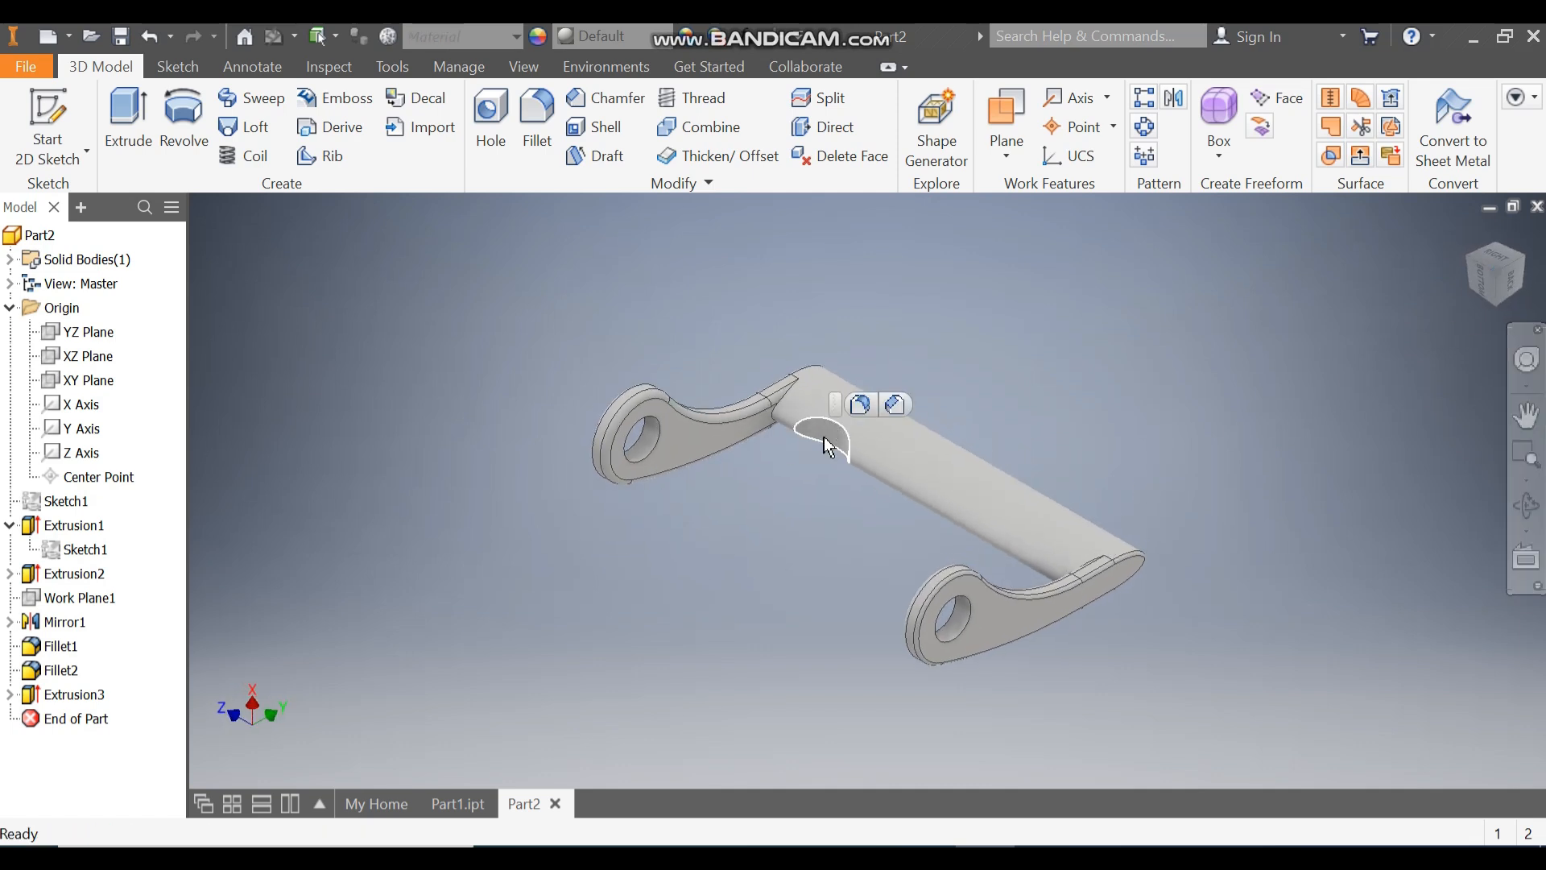
left_click(861, 406)
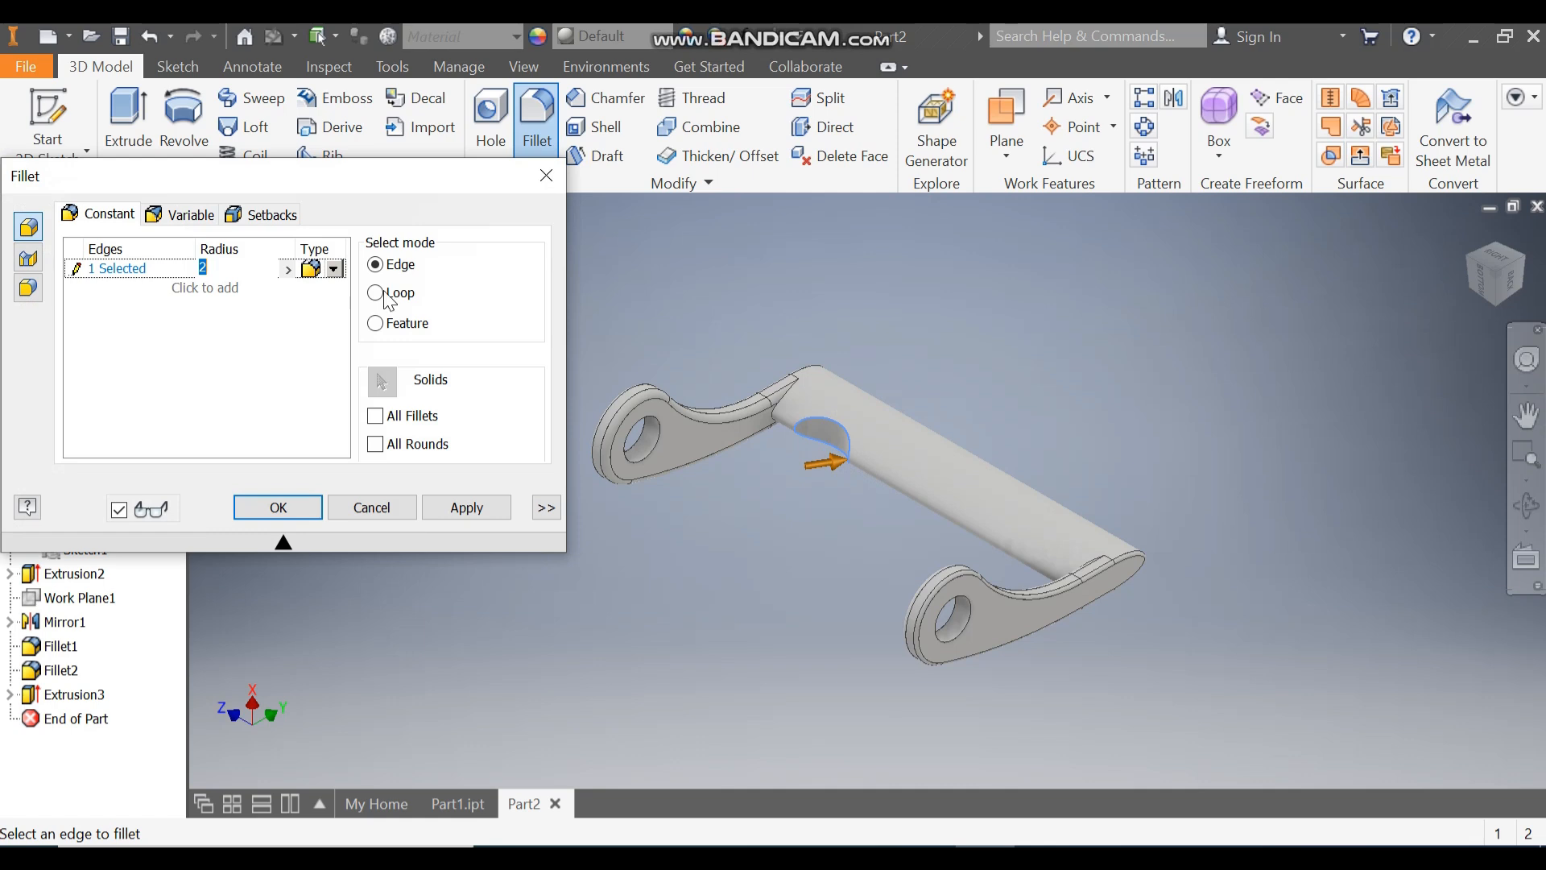
left_click(547, 176)
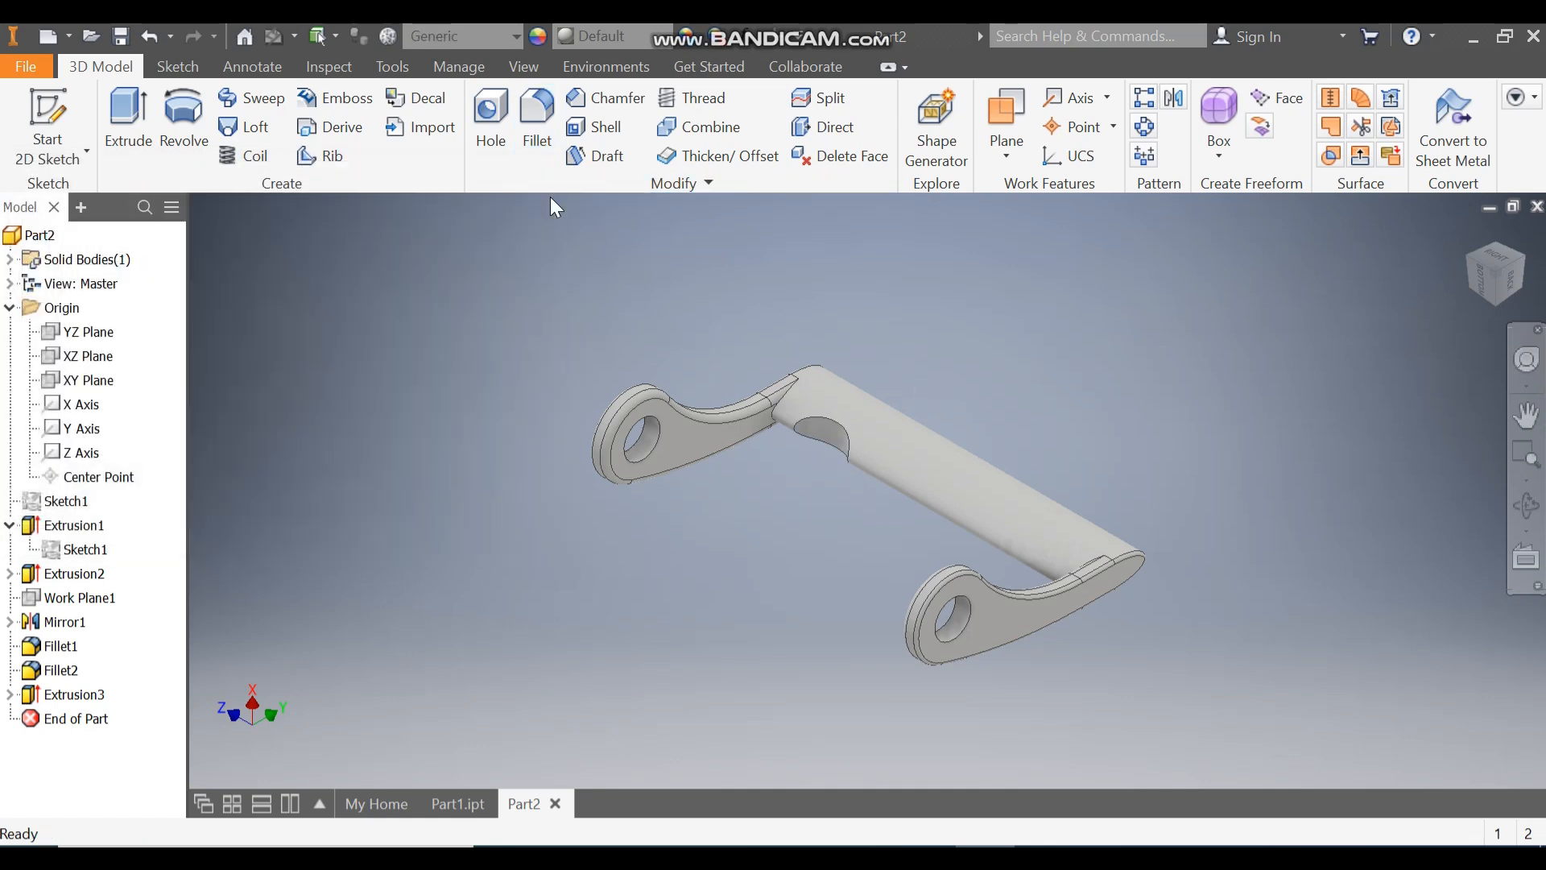
Step: Fillet the curved edge of the bar's circular cutout with a 3 mm radius
left_click(537, 117)
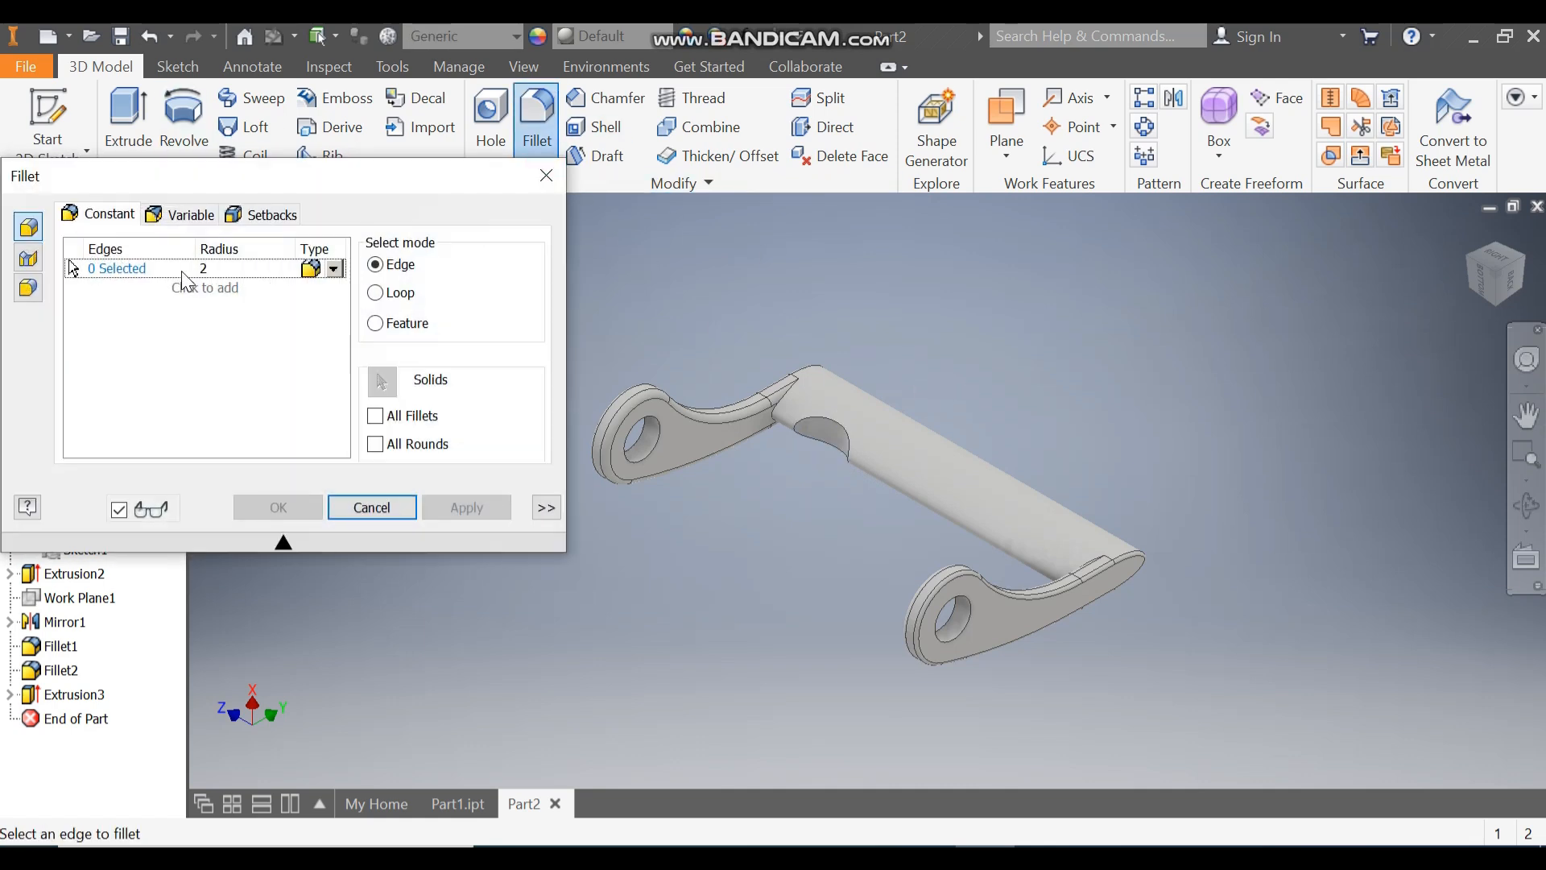
left_click(208, 269)
type("3")
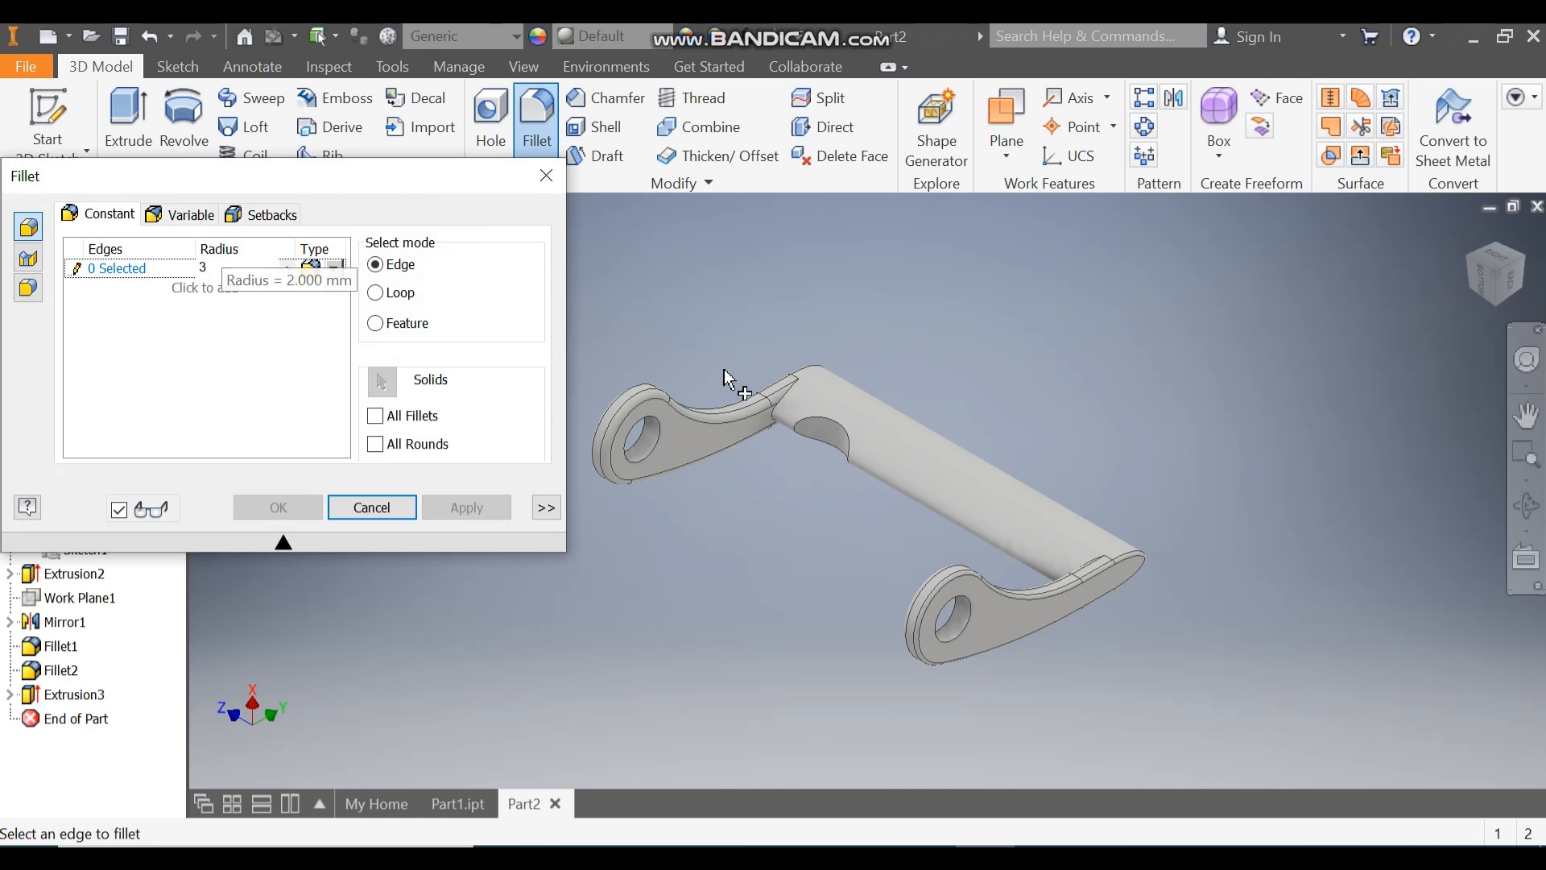
left_click(836, 437)
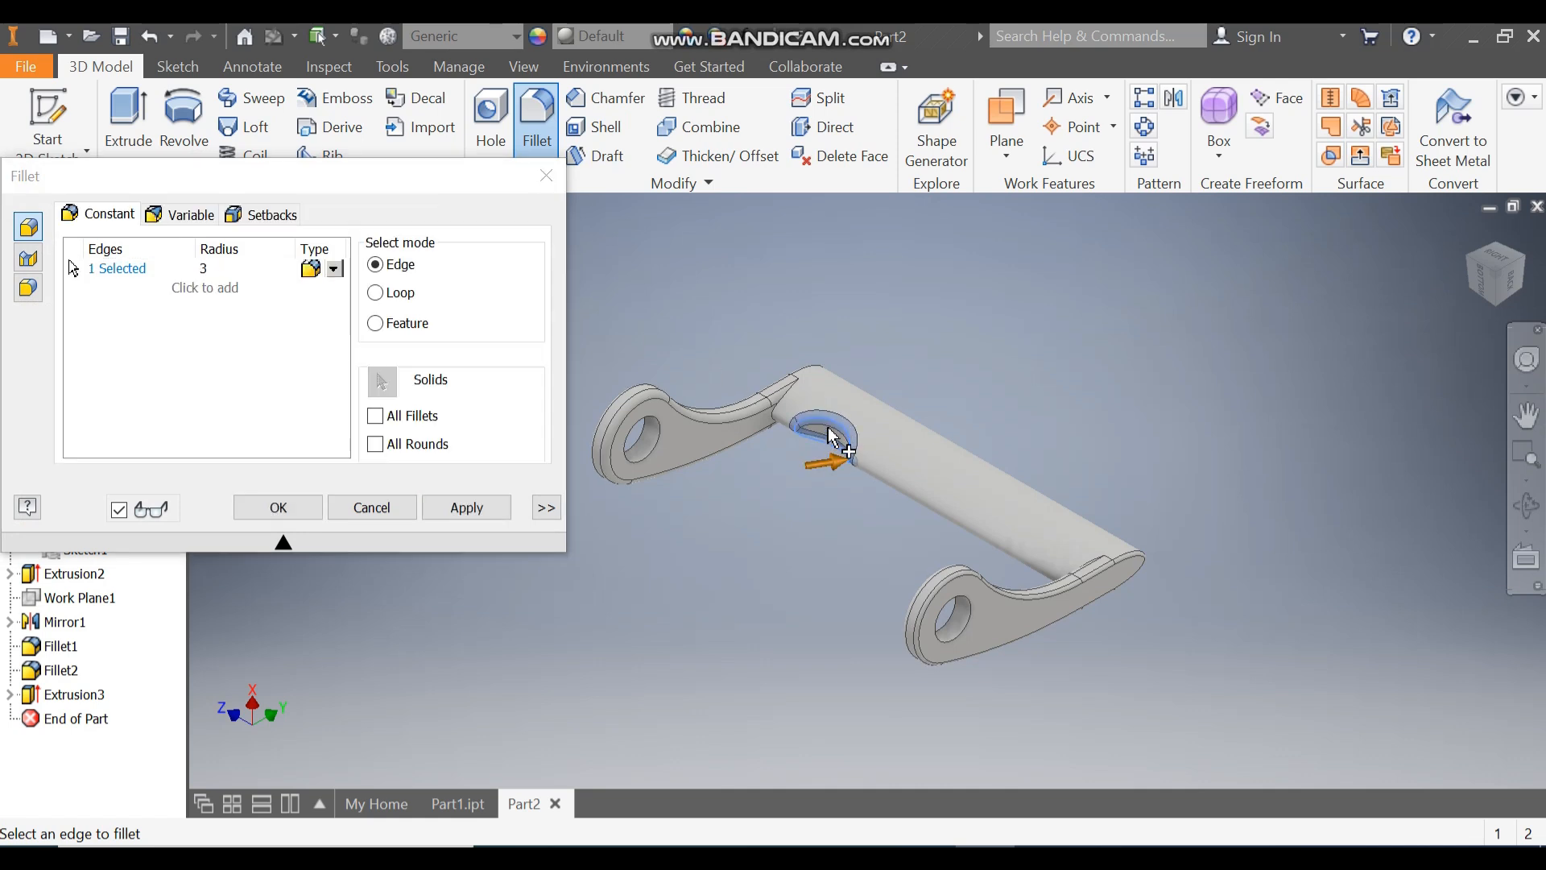
scroll(836, 437, "down", 2)
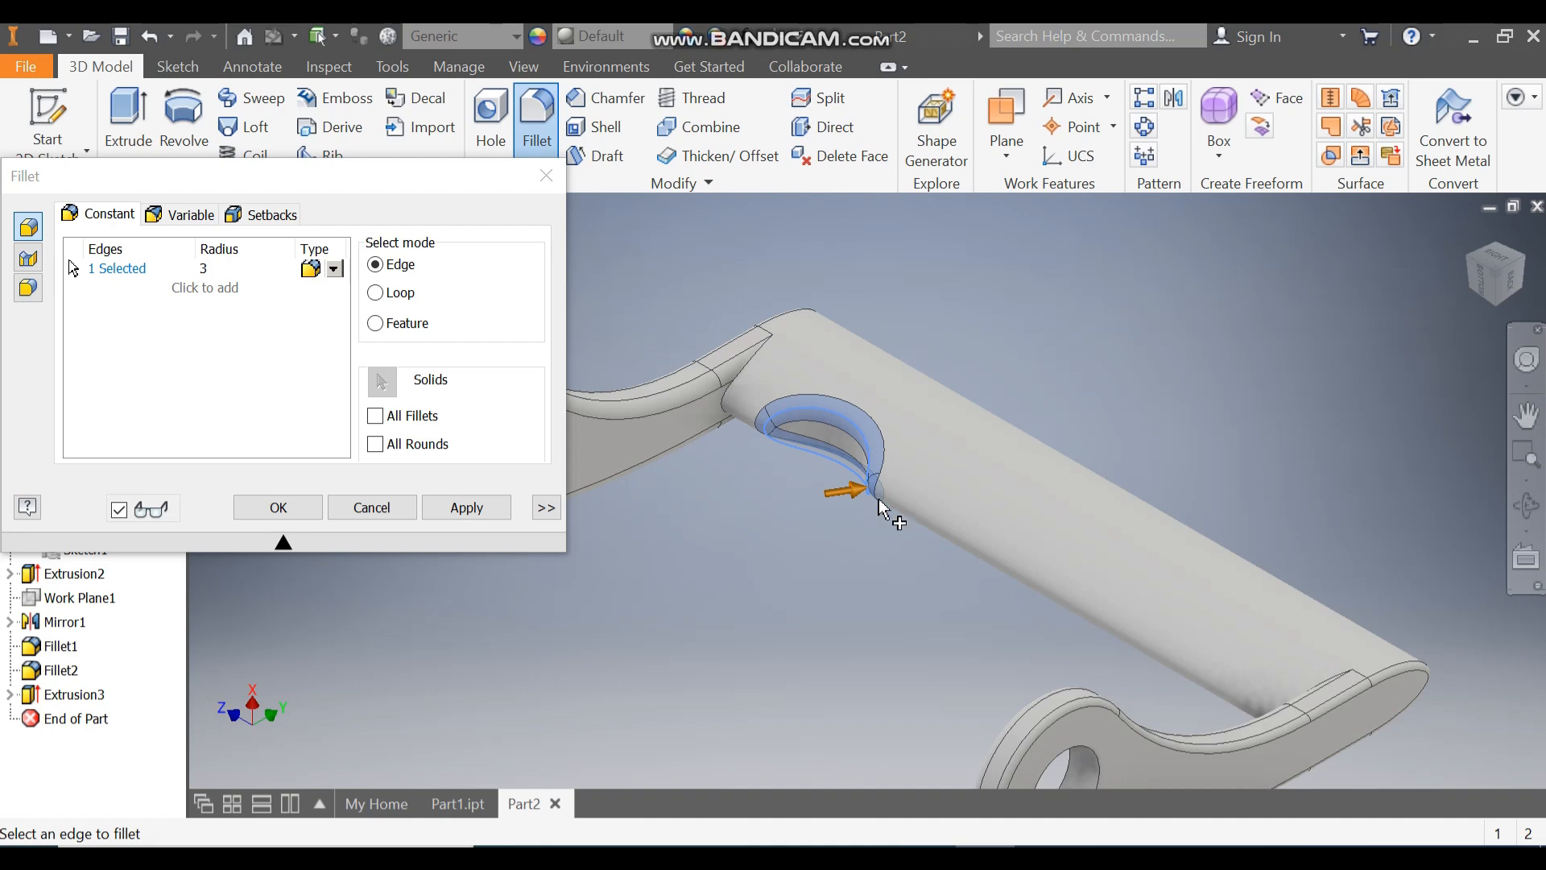
left_click(297, 514)
scroll(1067, 336, "up", 2)
middle_click_drag(1067, 336, 941, 332)
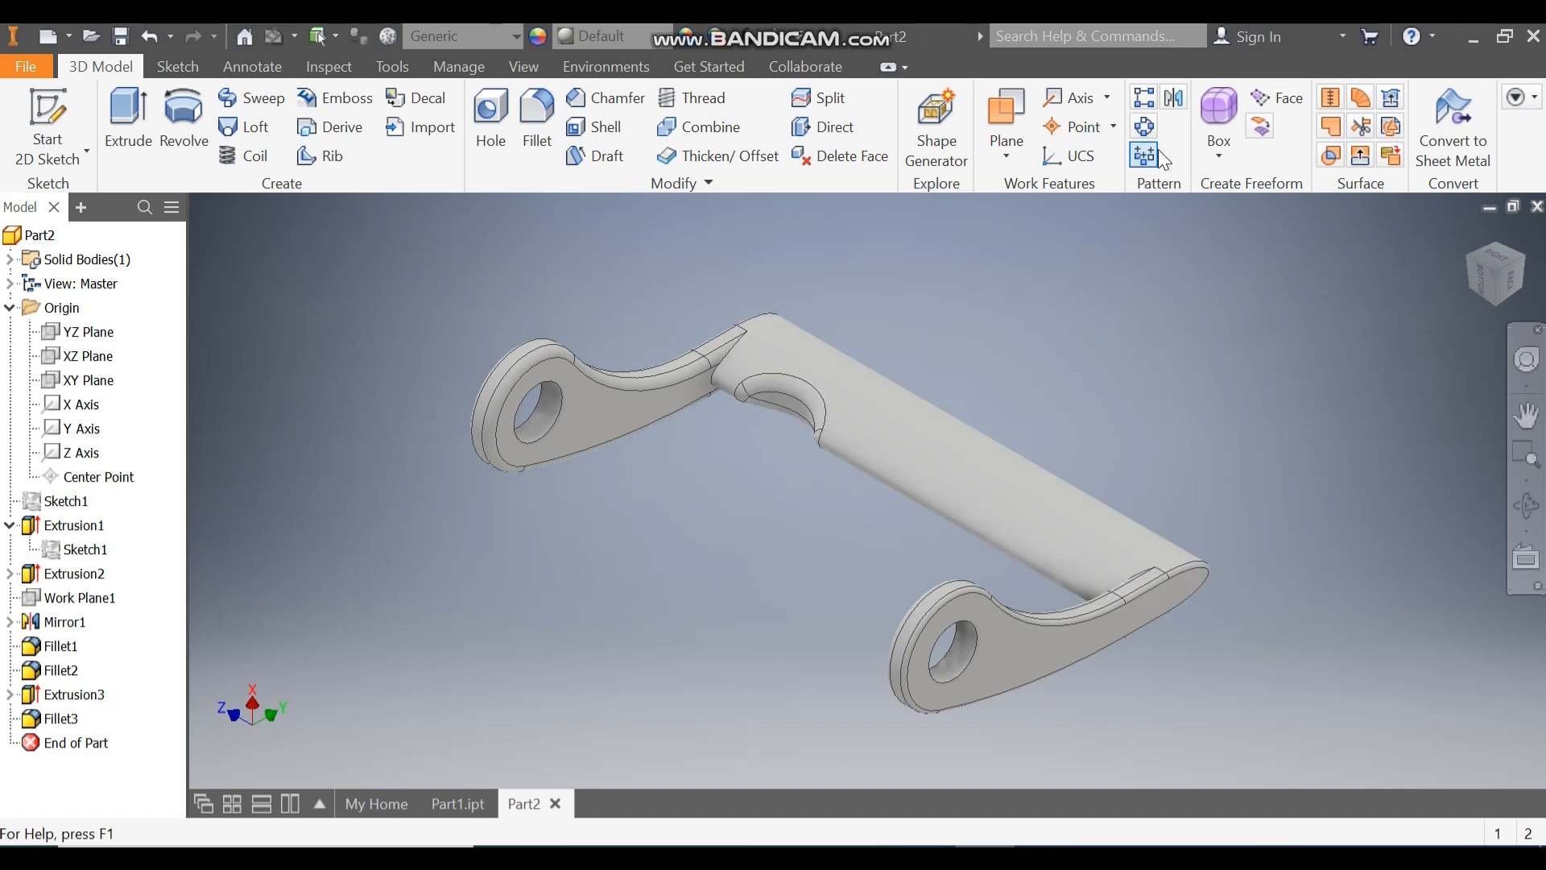
left_click(1175, 99)
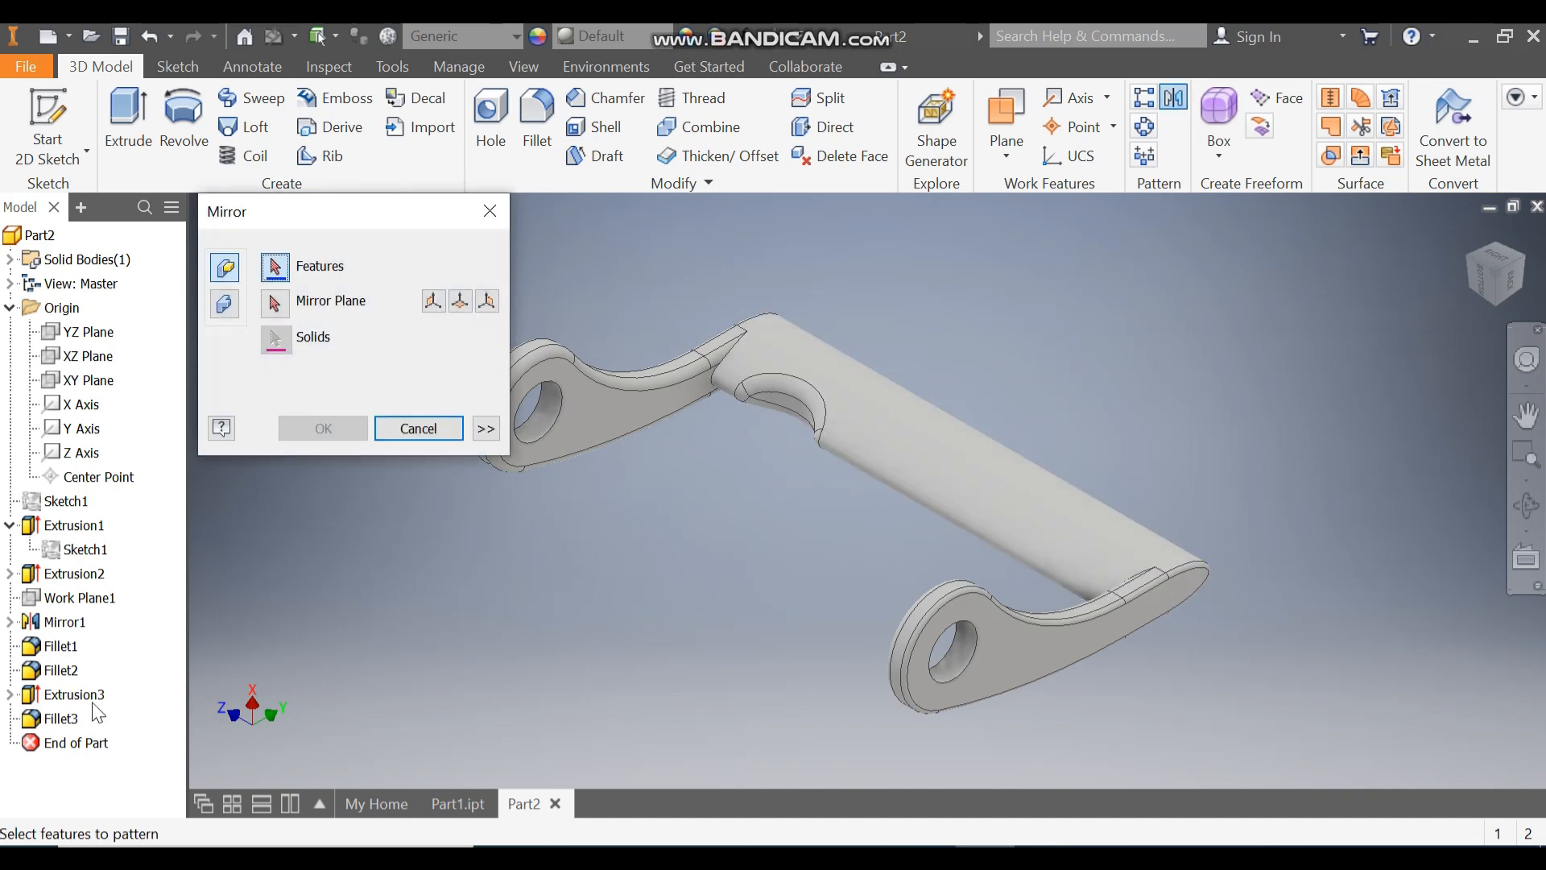
left_click(74, 695)
left_click(61, 719, "ctrl")
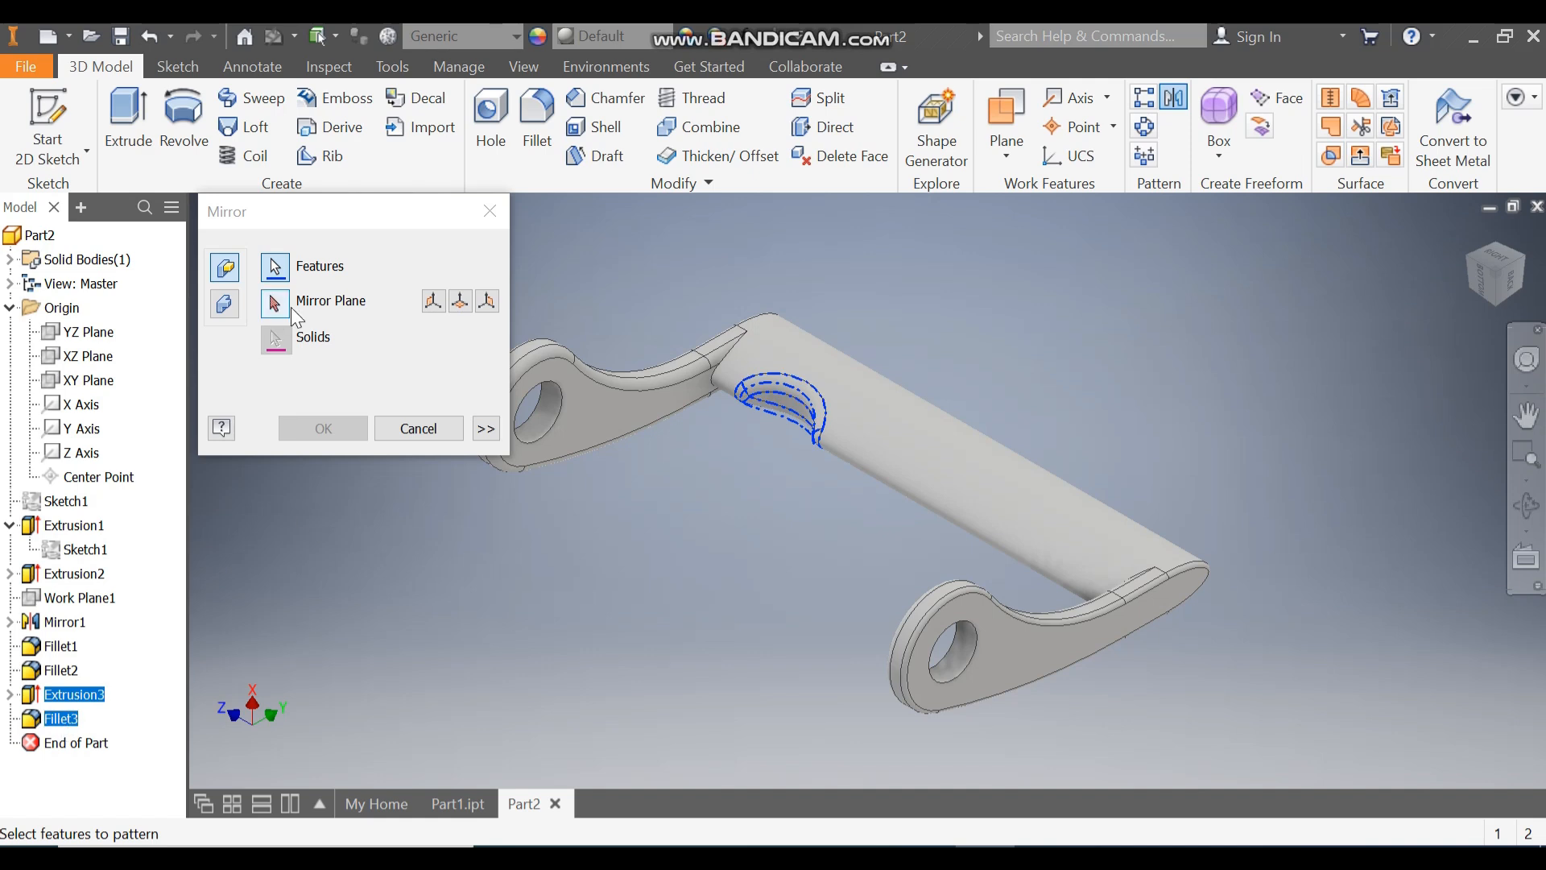
left_click(490, 211)
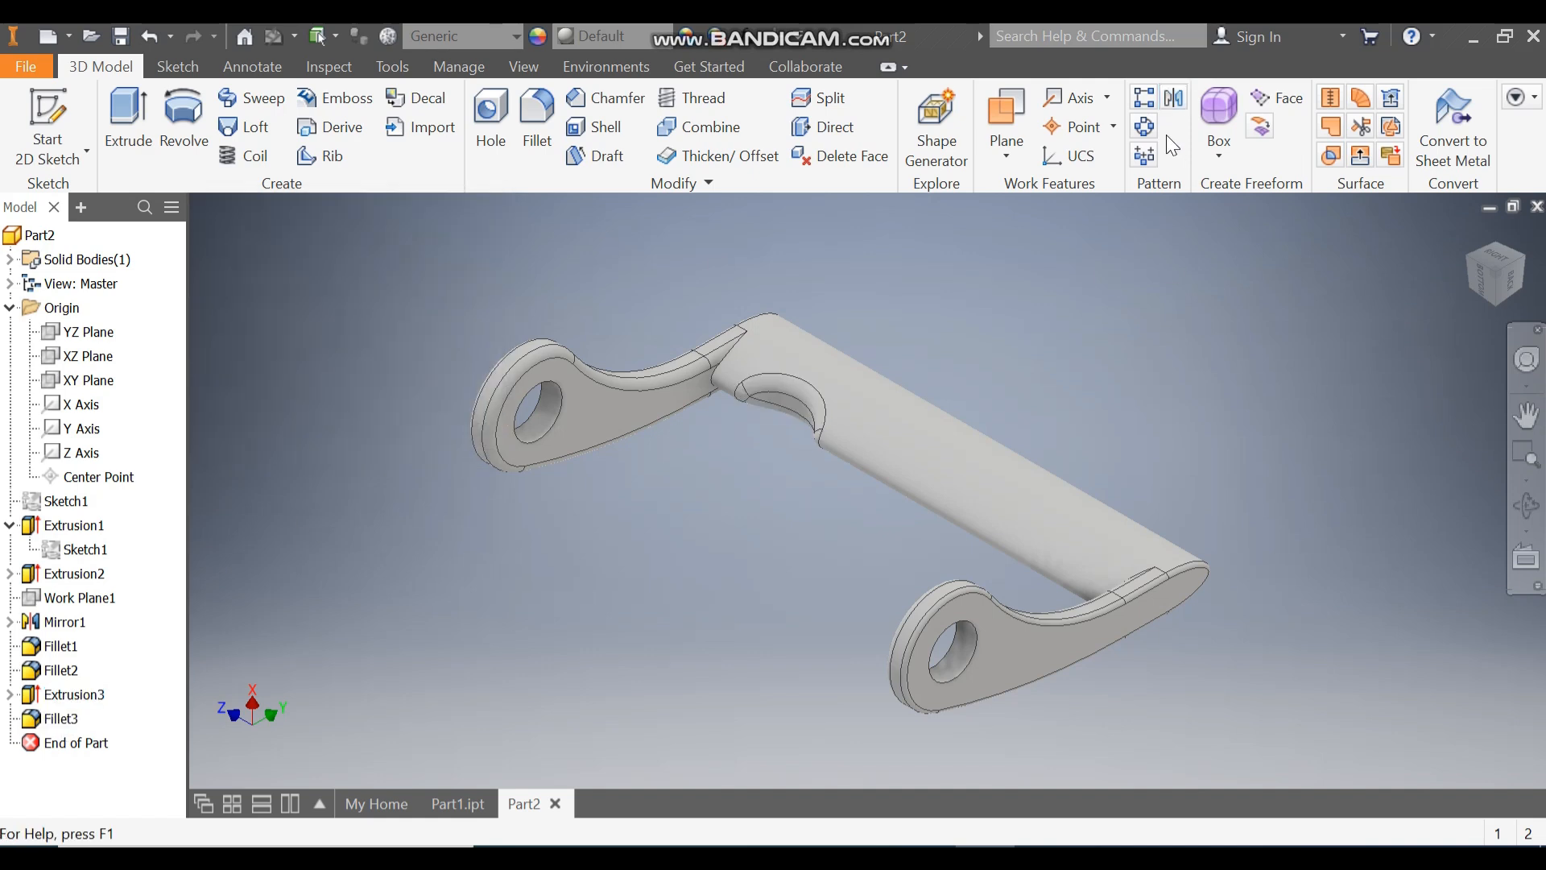
Step: Set up a rectangular pattern of the bar's circular cutout and its fillet, using the Z axis as Direction 1
left_click(1145, 97)
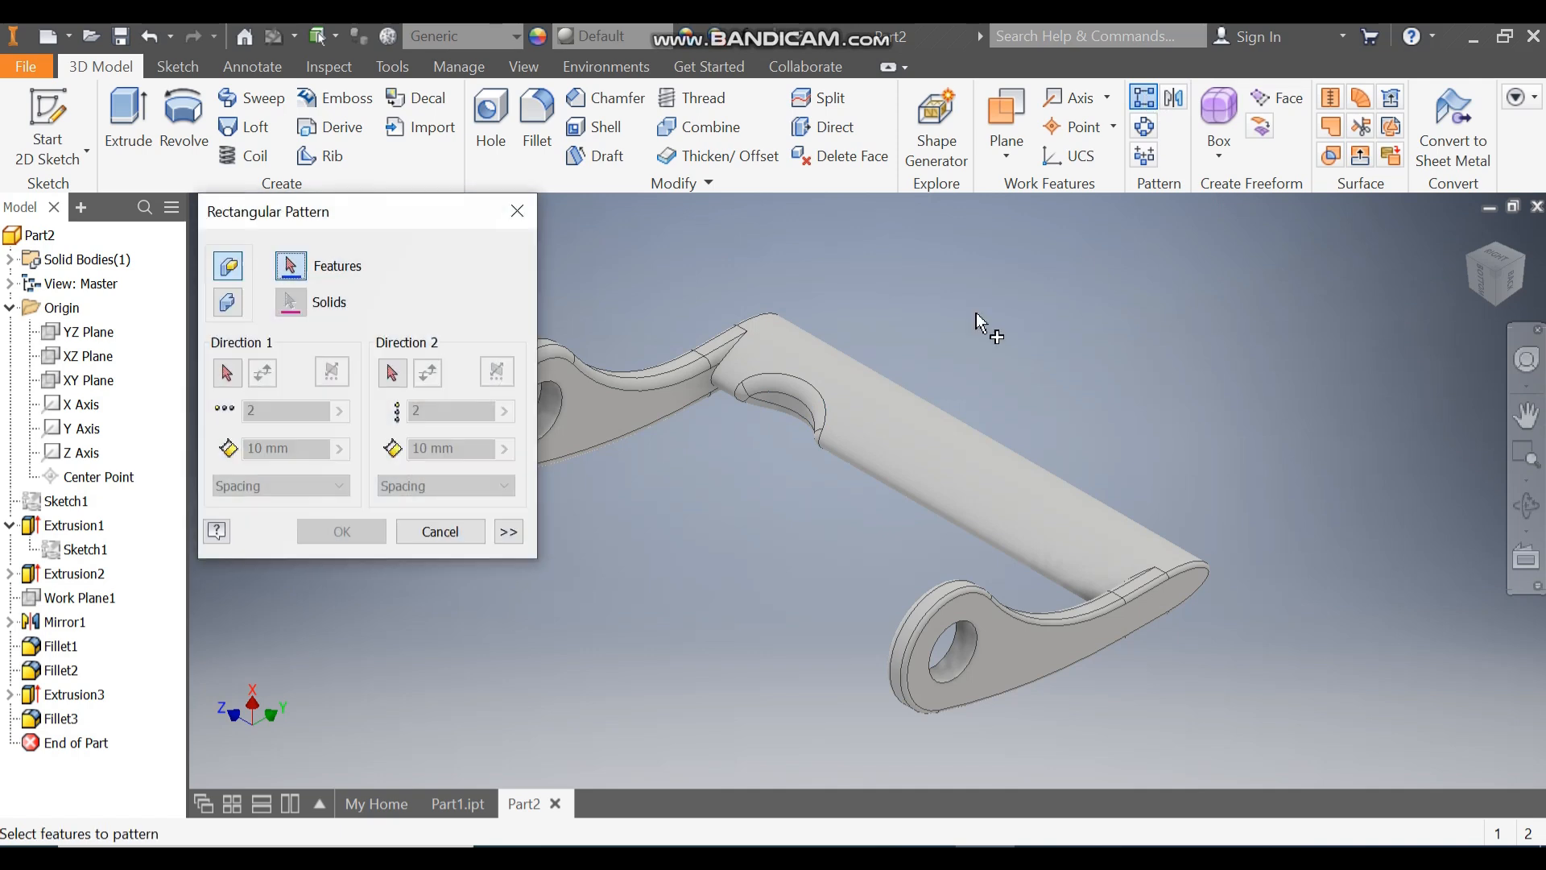
left_click(74, 694)
left_click(78, 720)
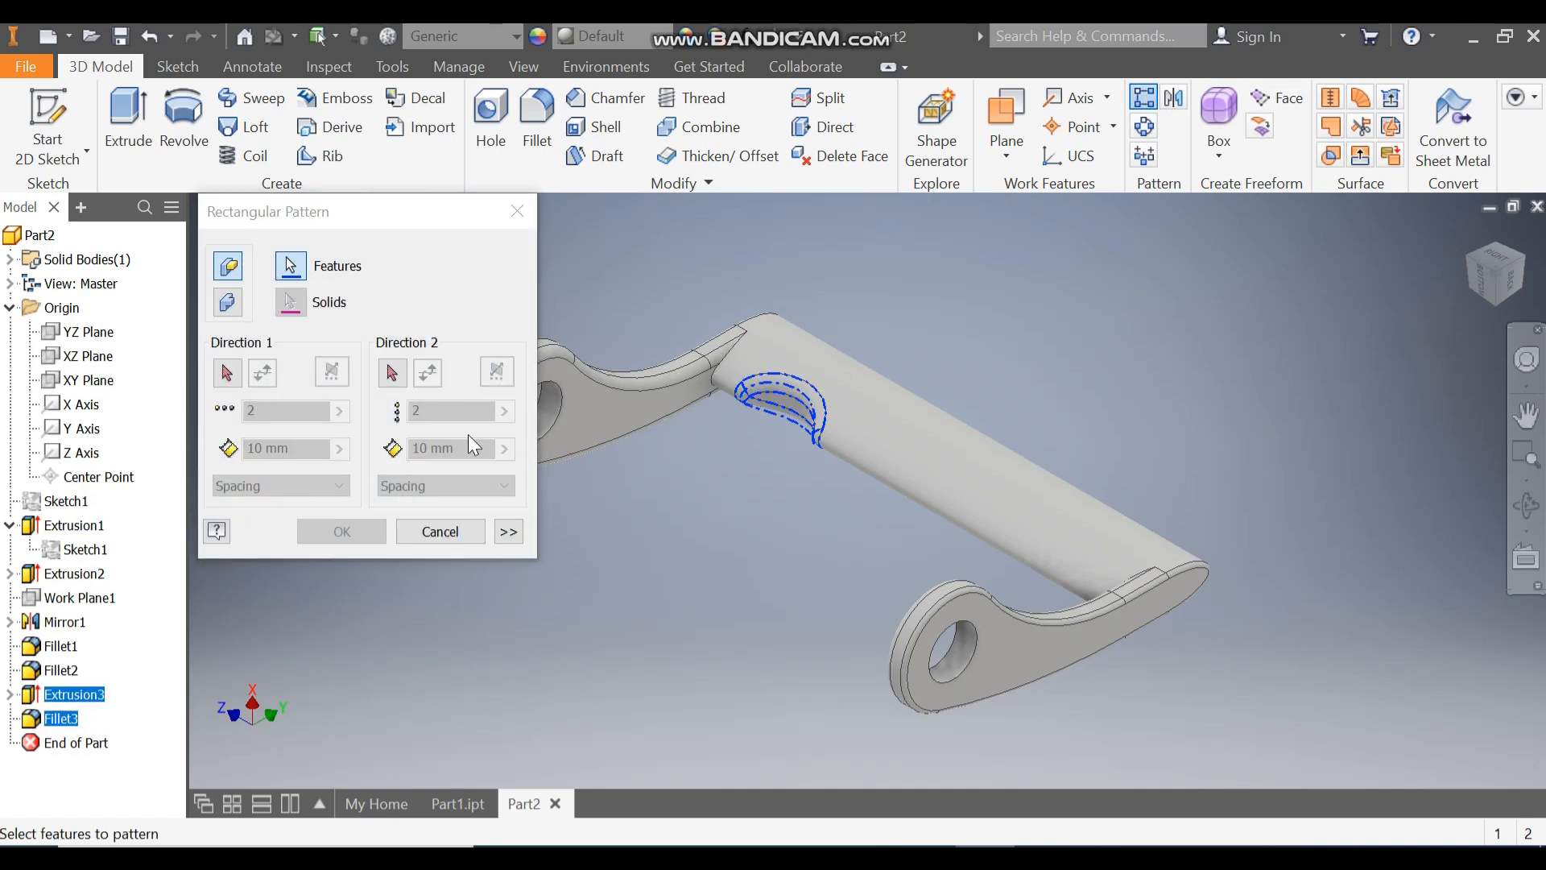
left_click(228, 373)
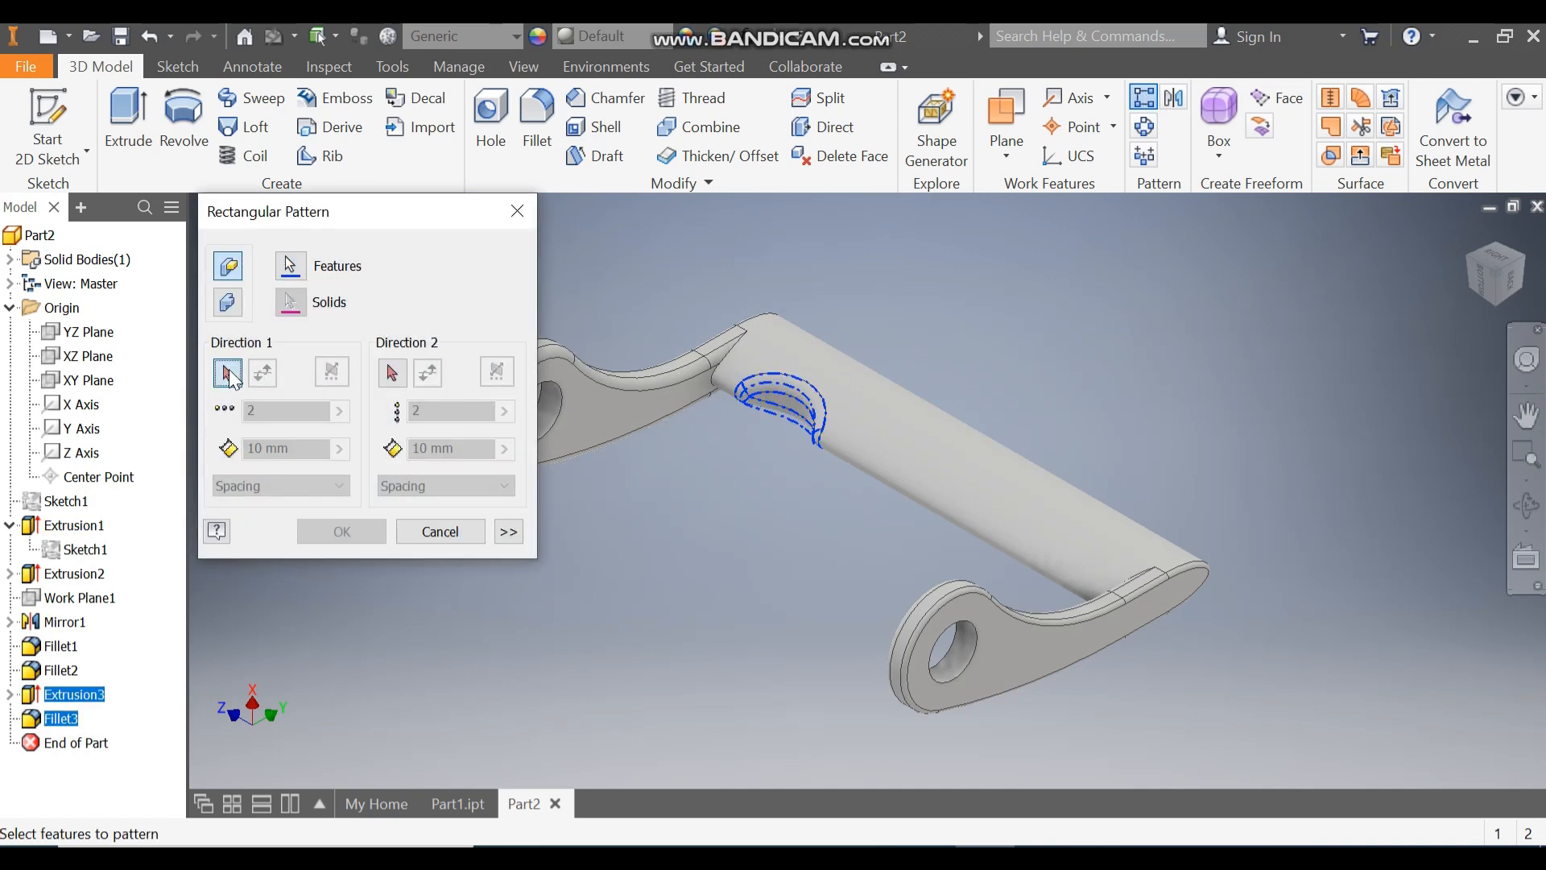
left_click(82, 454)
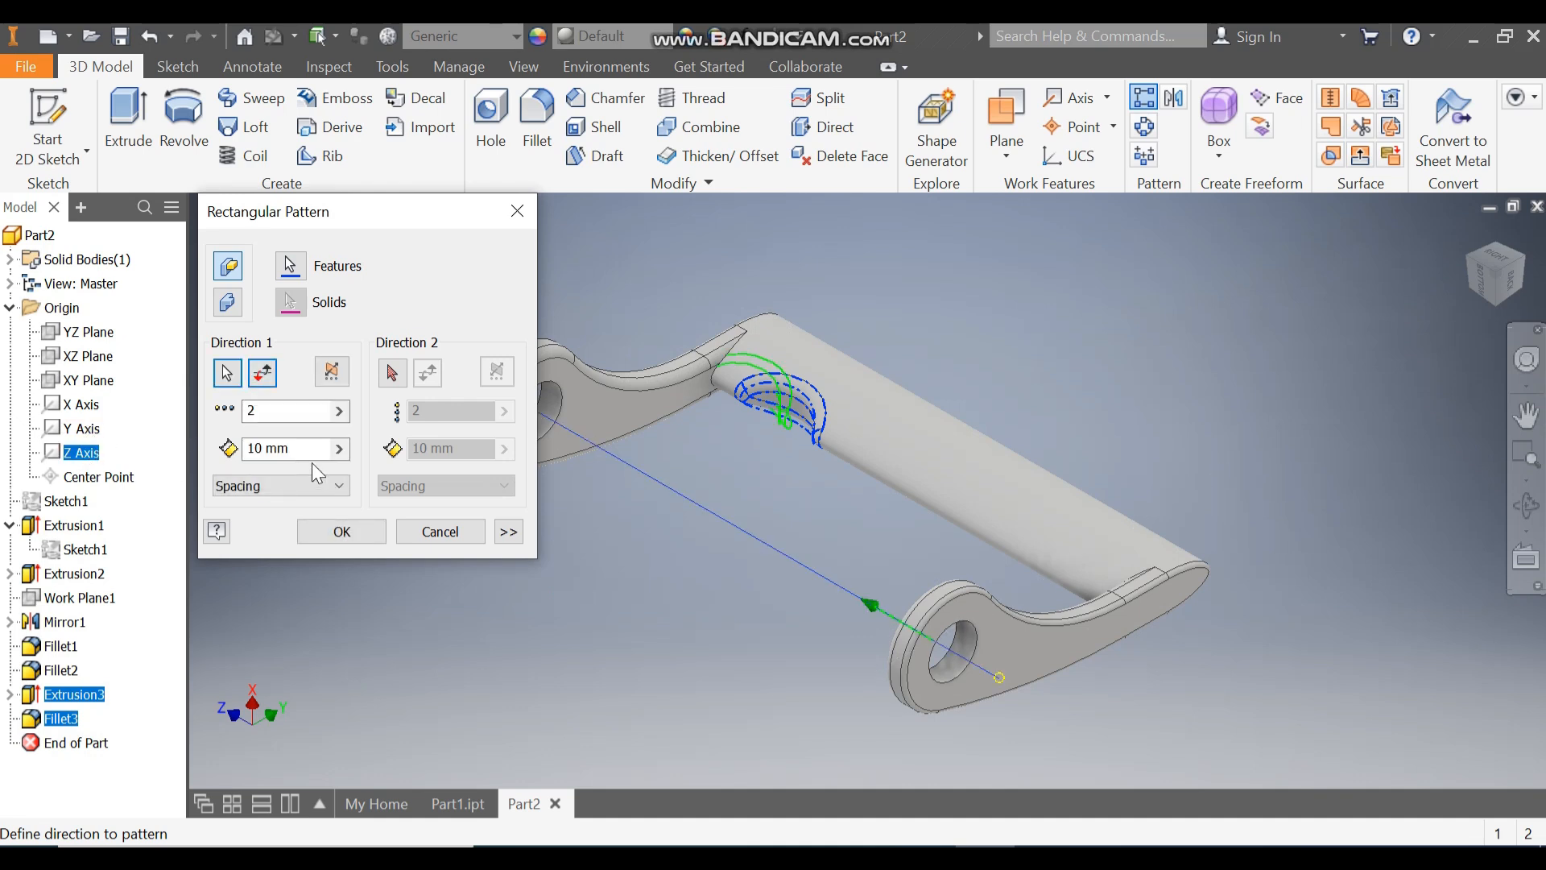
middle_click_drag(1217, 400, 1437, 387)
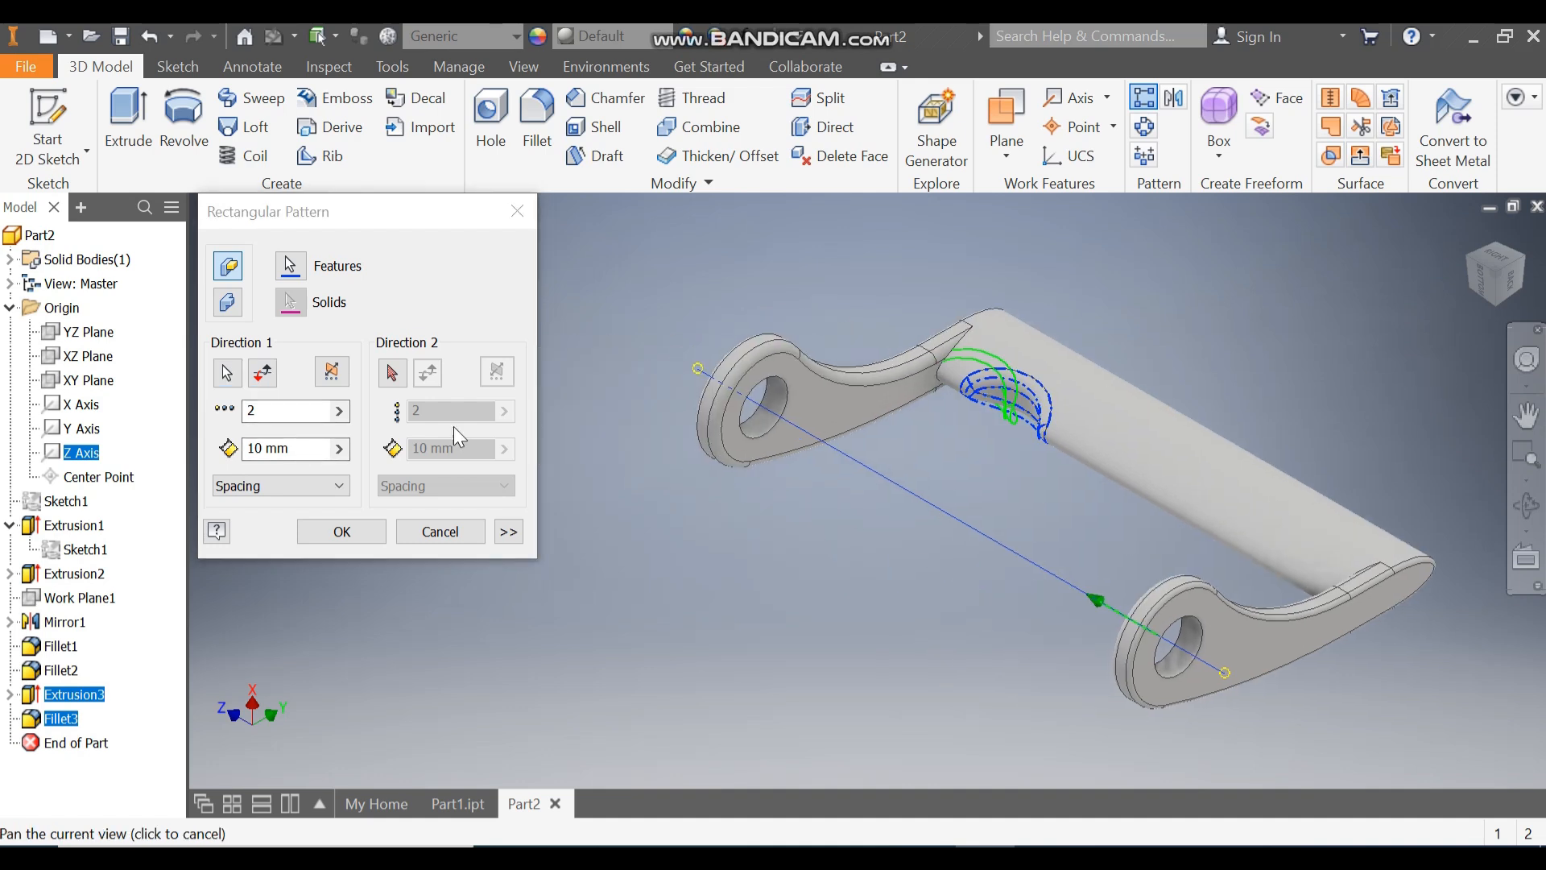
Step: Set the pattern to 4 occurrences at 25 mm spacing, flip its direction to run along the bar, and create it
double_click(262, 411)
type("4")
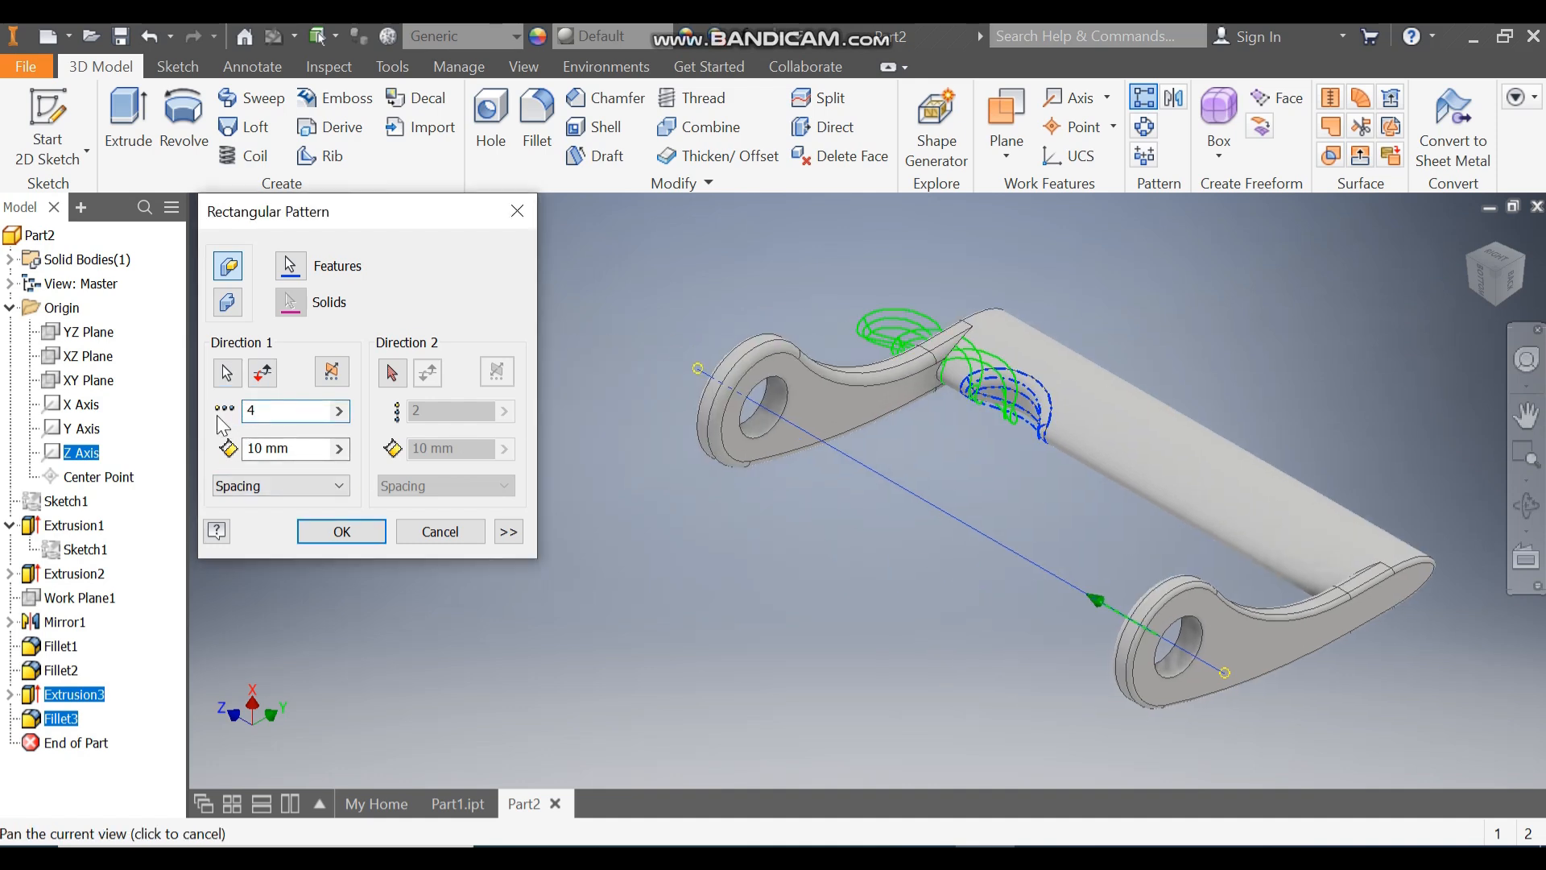
double_click(322, 449)
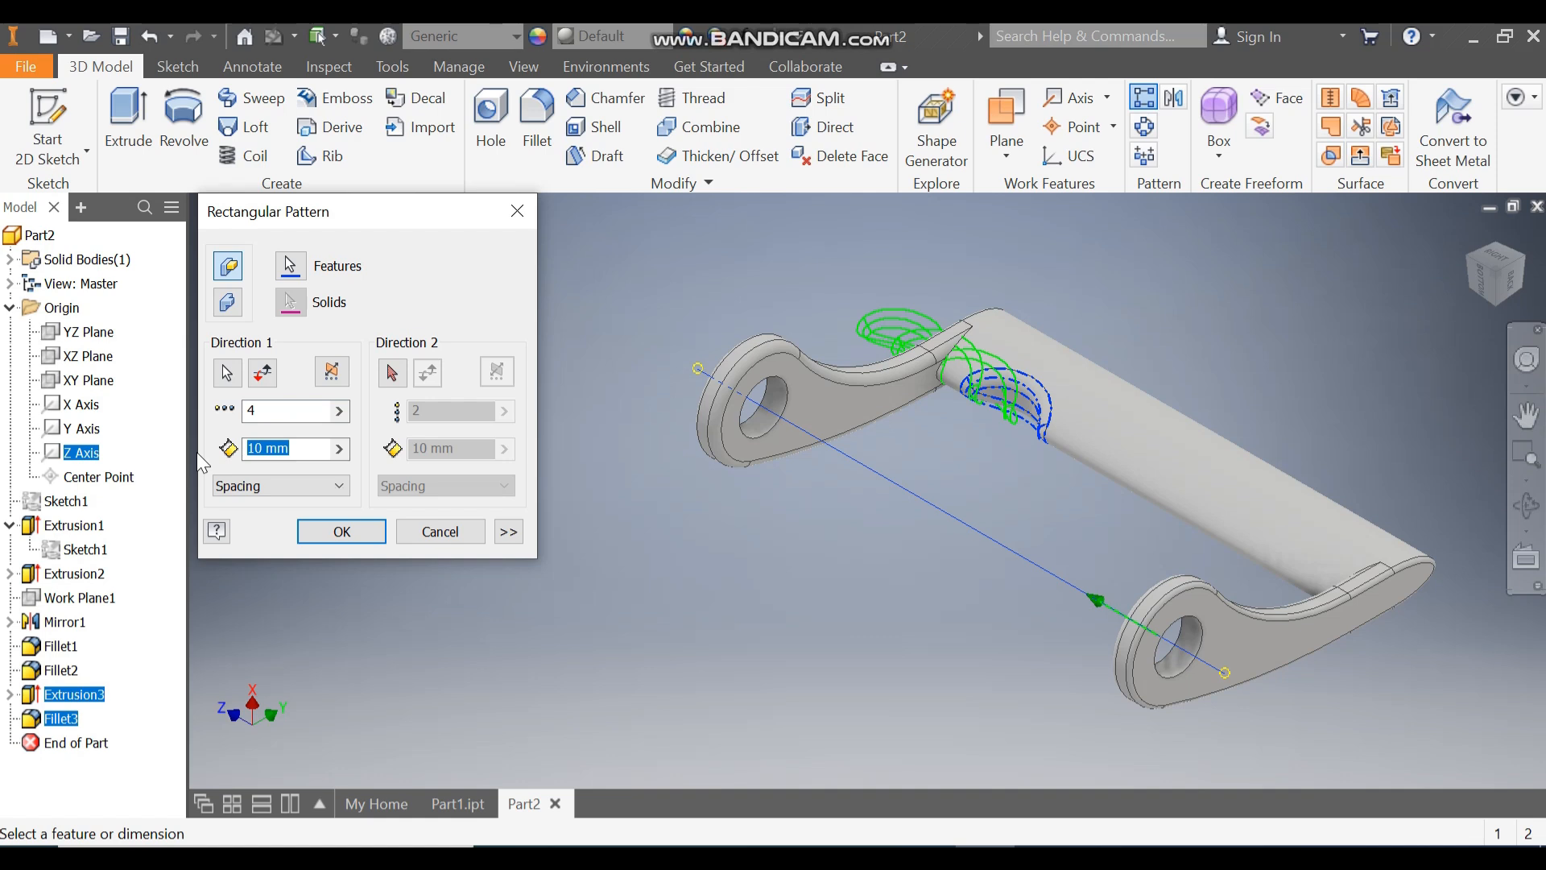
type("25")
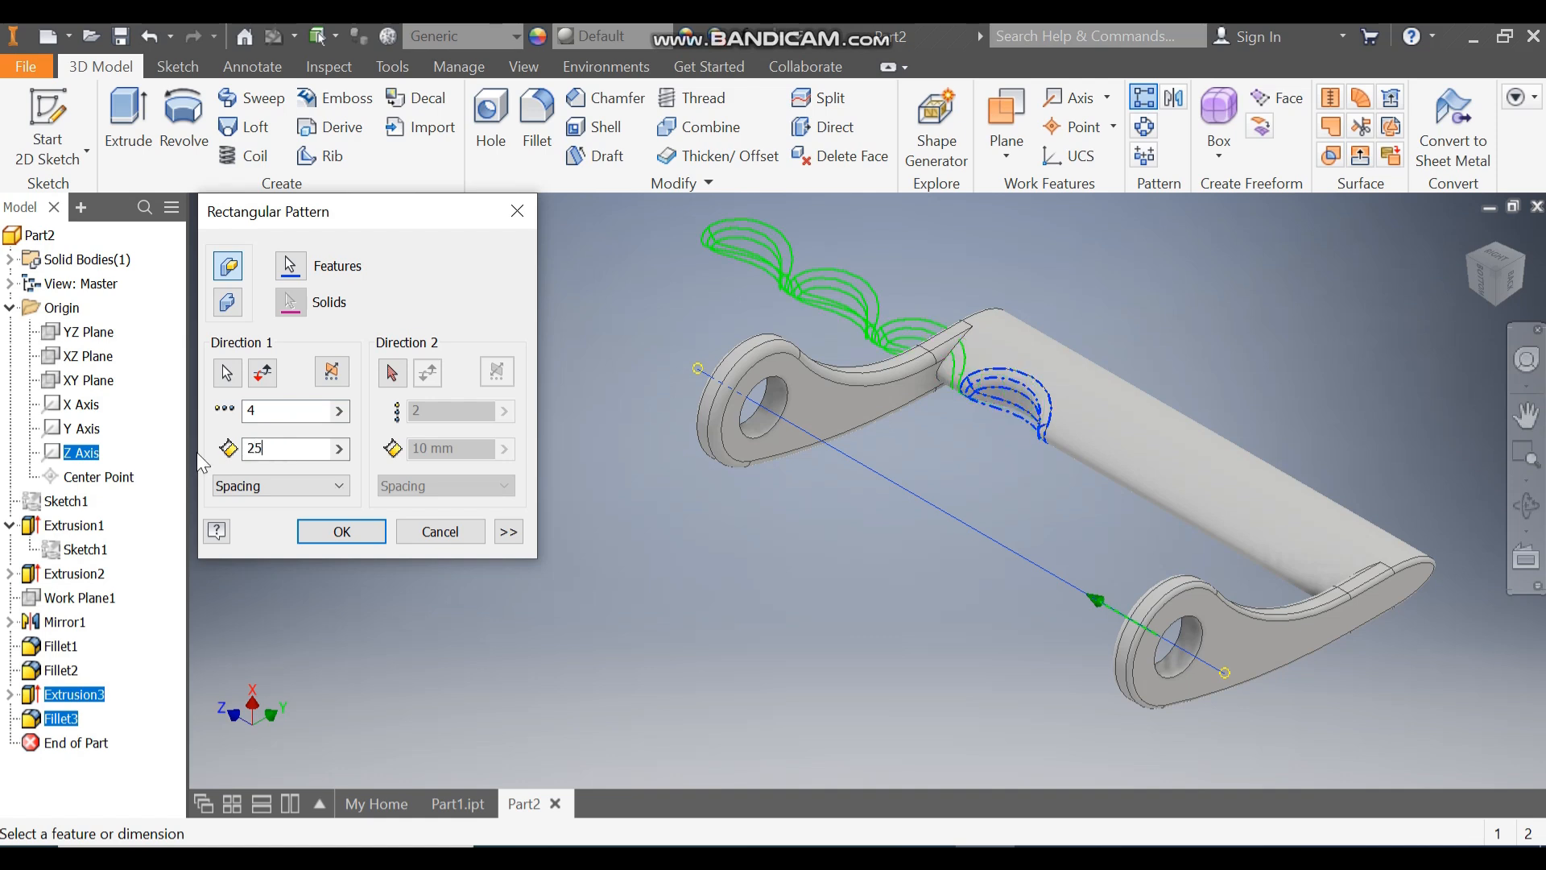
left_click(269, 375)
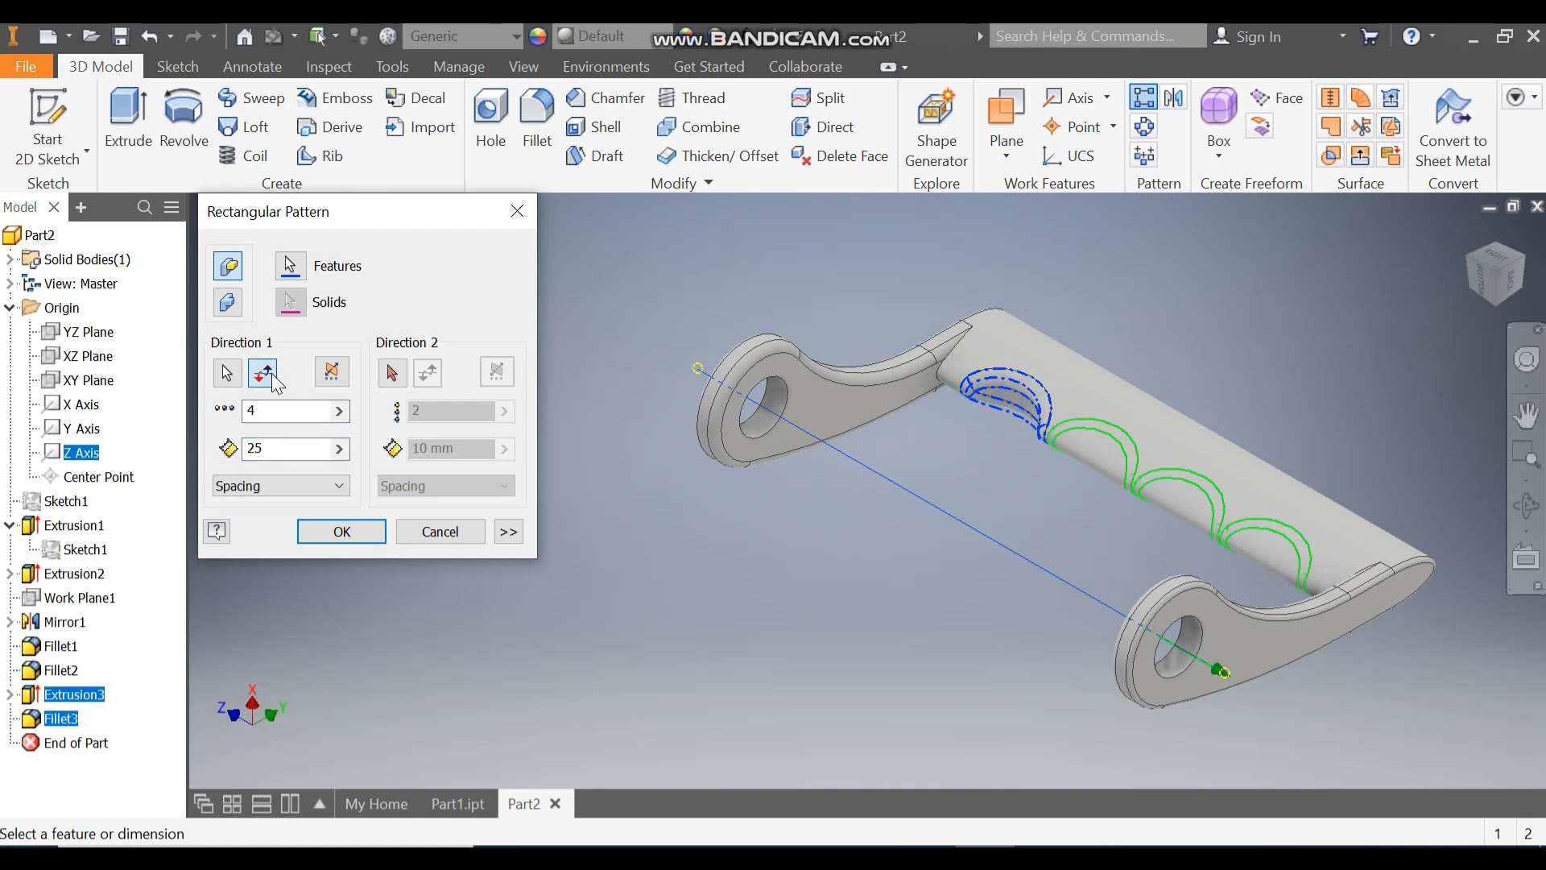
left_click(341, 531)
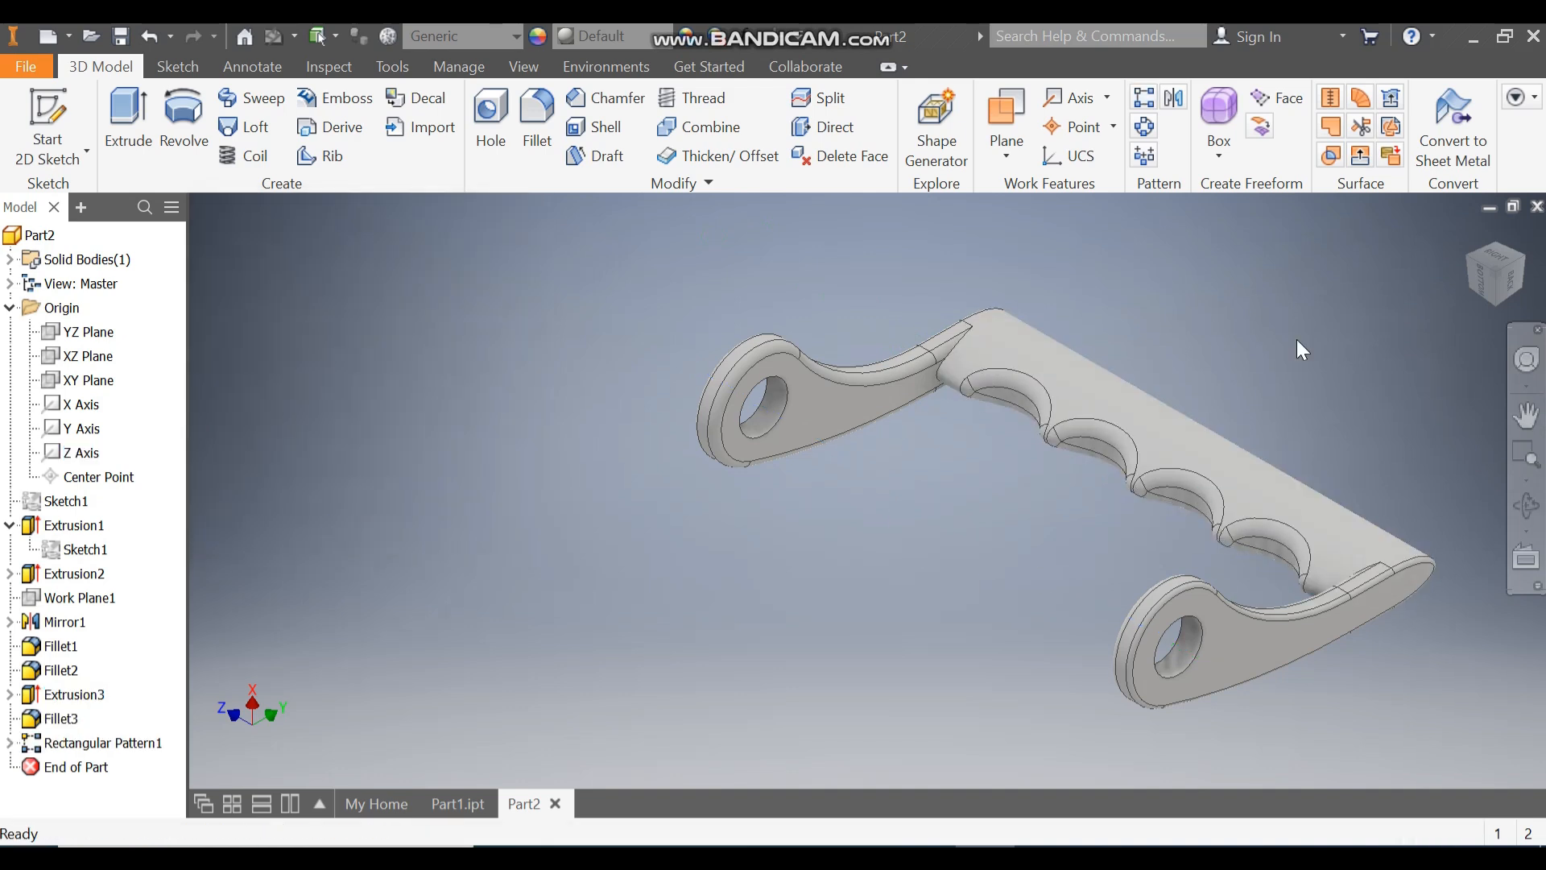
Step: Apply the Semi-Polished appearance to the whole handle part
left_click(601, 32)
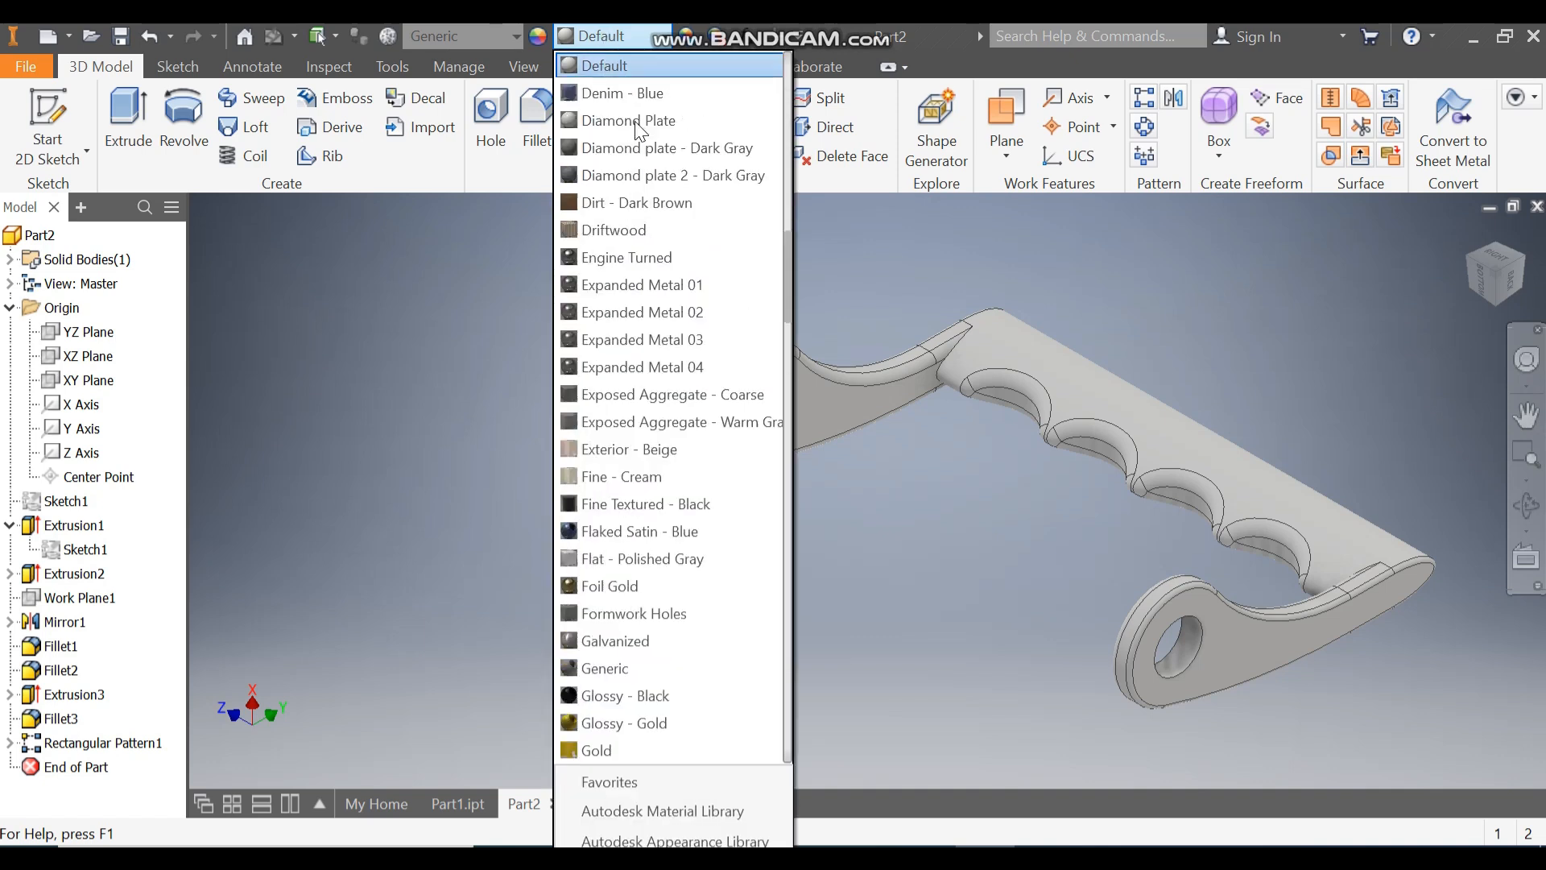
key("s")
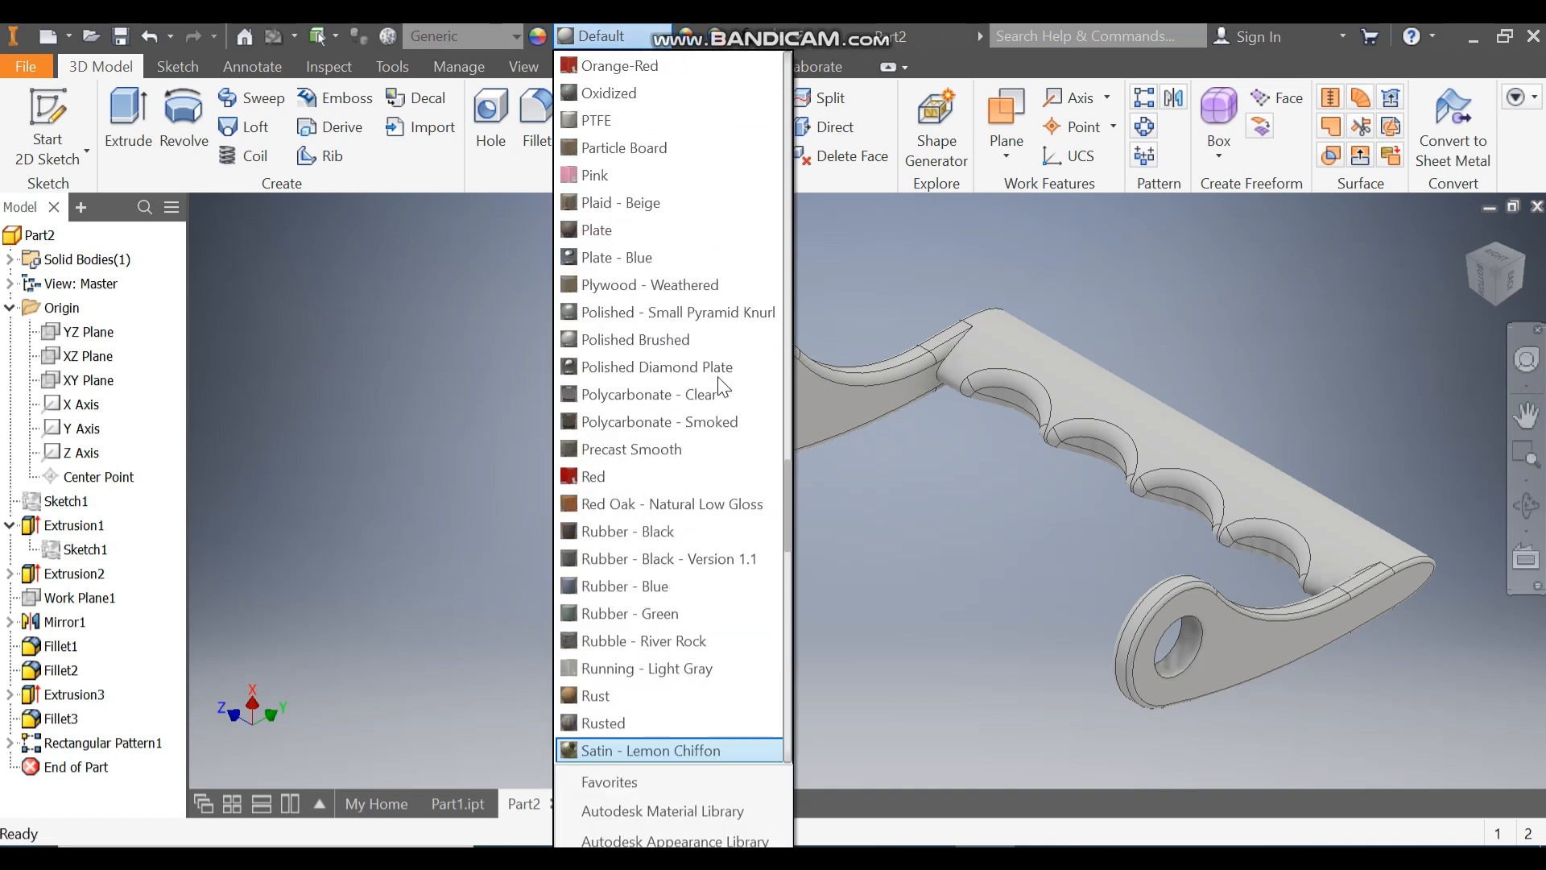
key("s")
key("s")
key("Return")
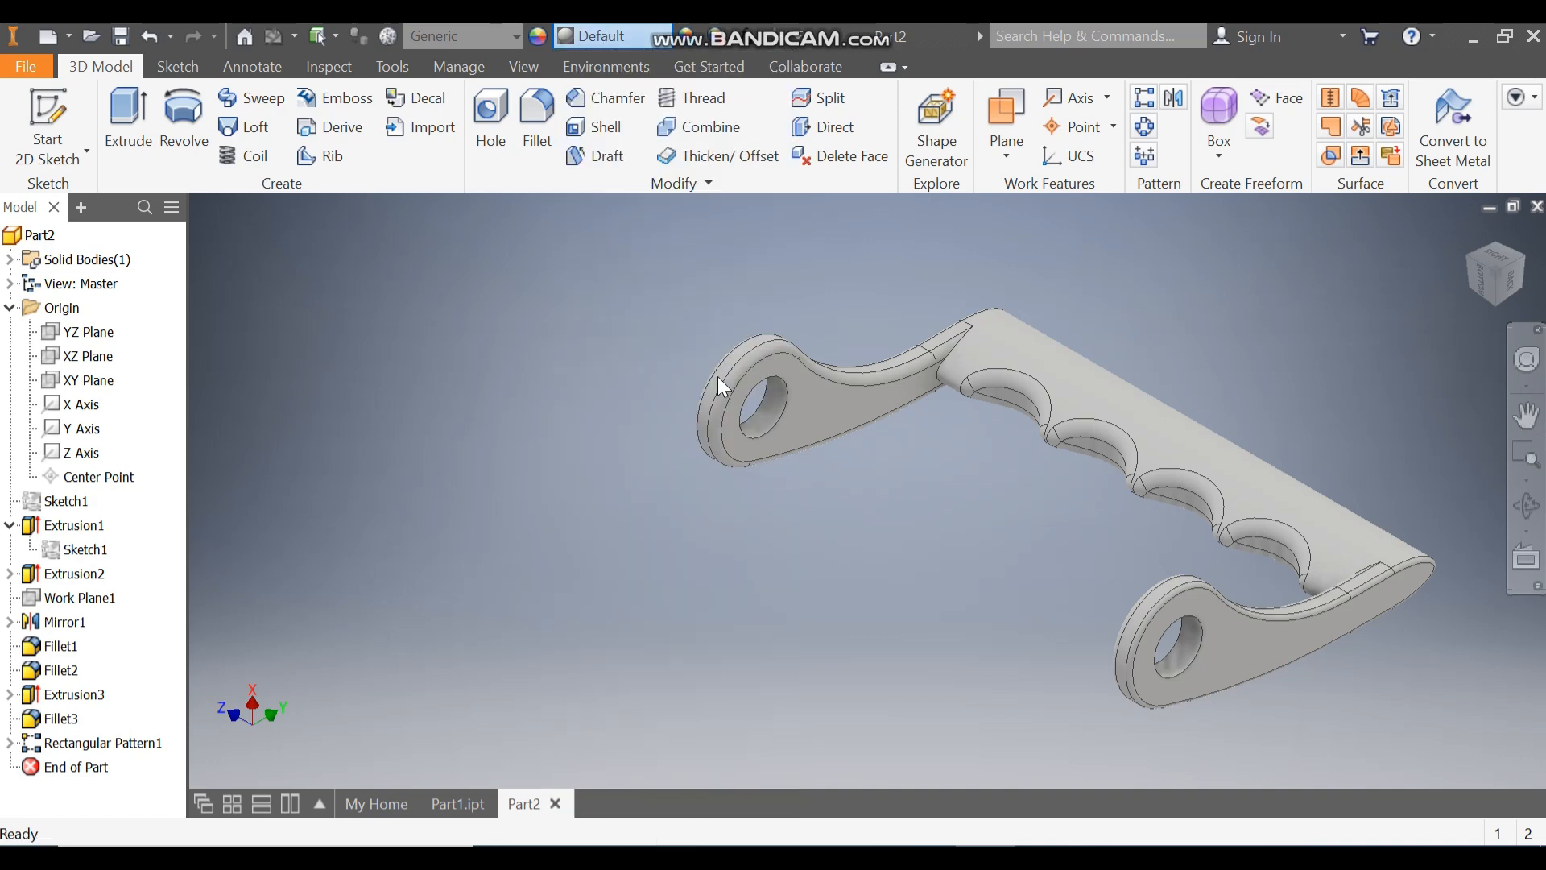
middle_click_drag(1300, 370, 1143, 344)
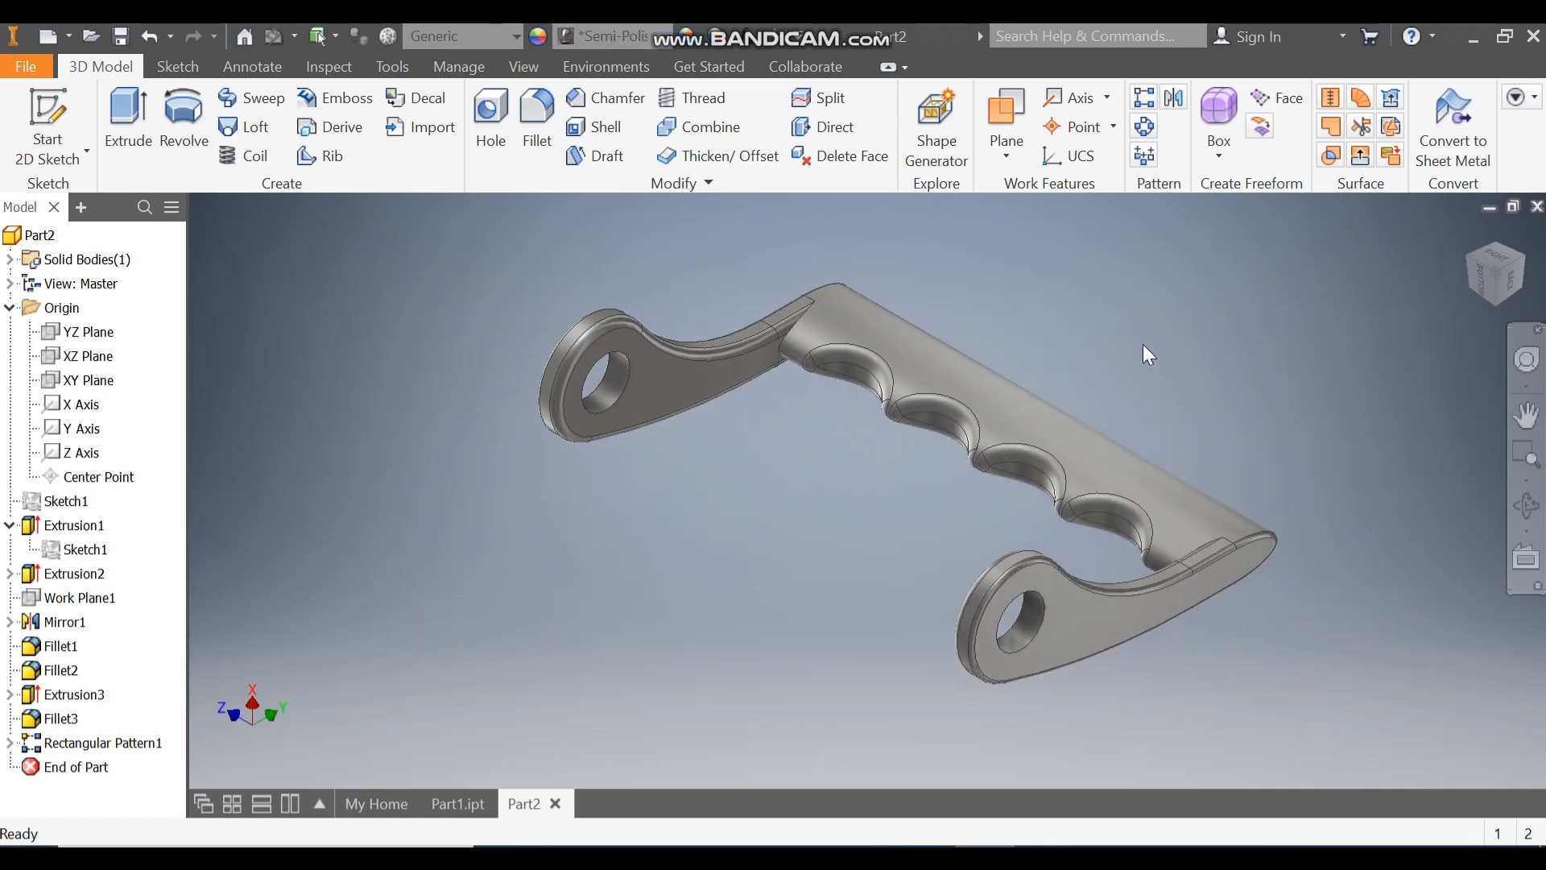